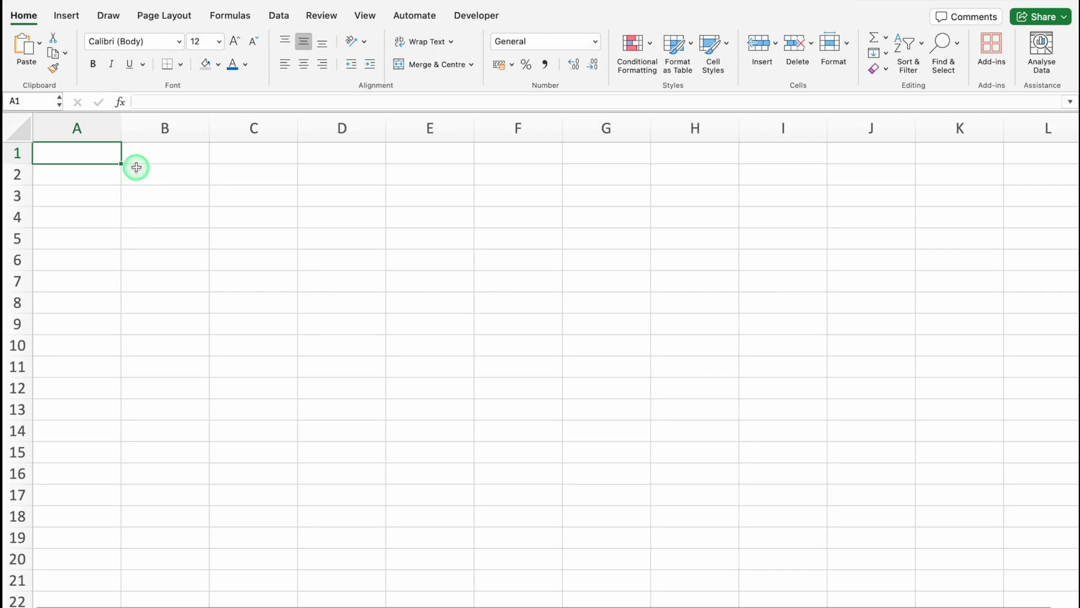
Narrow column A and enter the headers Items in B6 and Cost Per Item in C6.
{"action": "left_click_drag", "start_coordinate": [121, 128], "coordinate": [50, 132]}
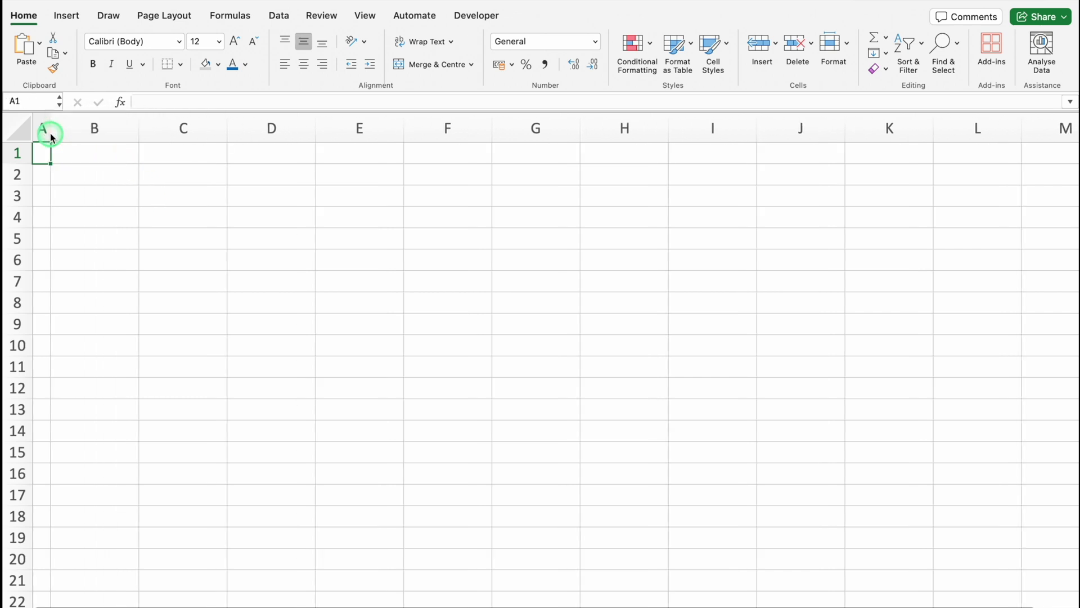
{"action": "left_click", "coordinate": [97, 260]}
{"action": "type", "text": "I"}
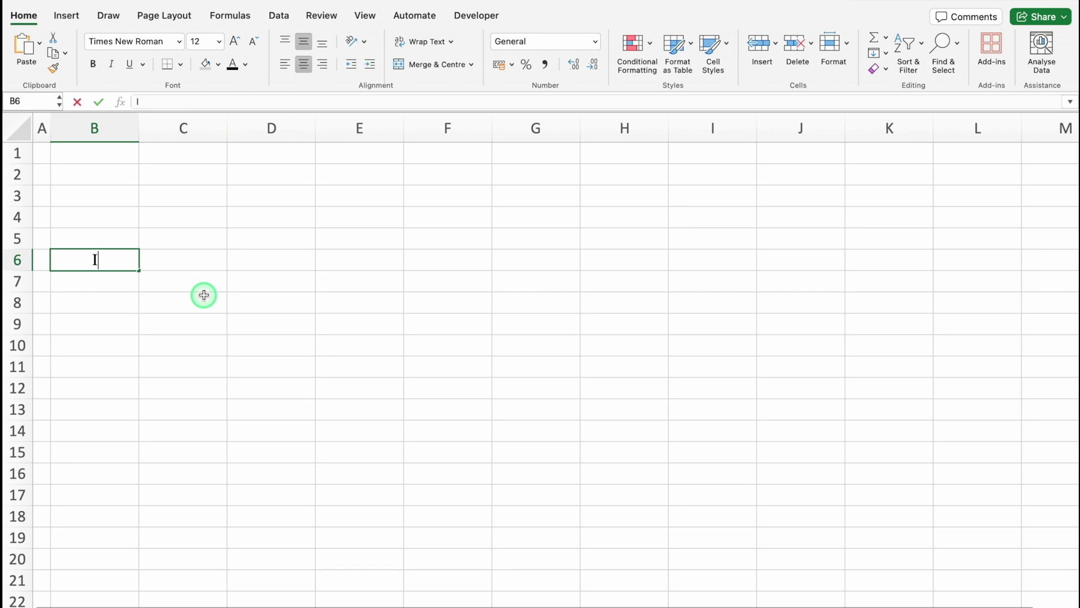
{"action": "type", "text": "tems"}
{"action": "key", "text": "Tab"}
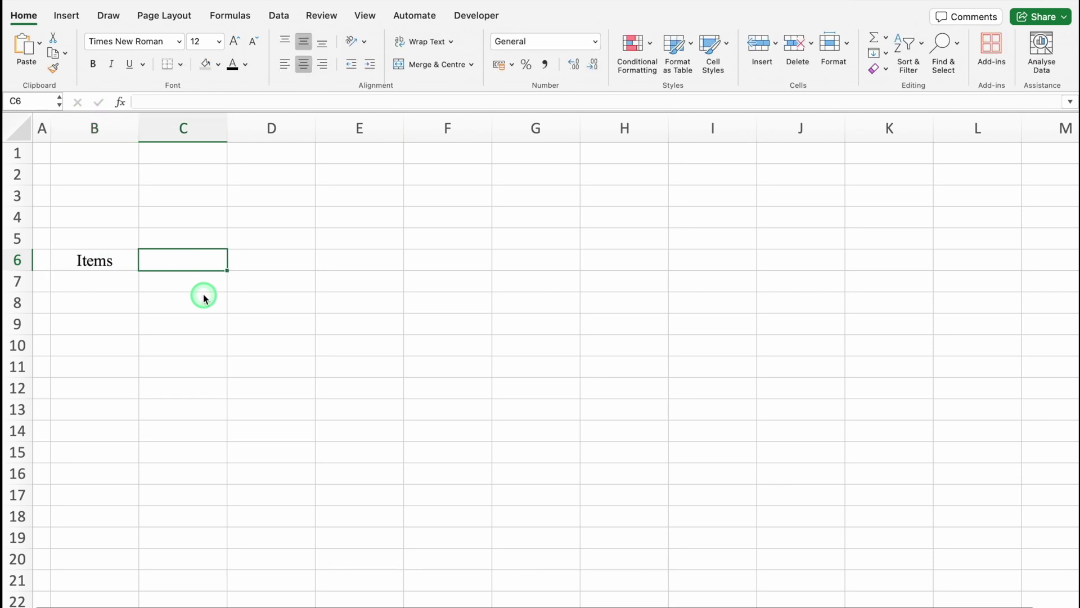
{"action": "type", "text": "Cost Per Item"}
{"action": "key", "text": "Tab"}
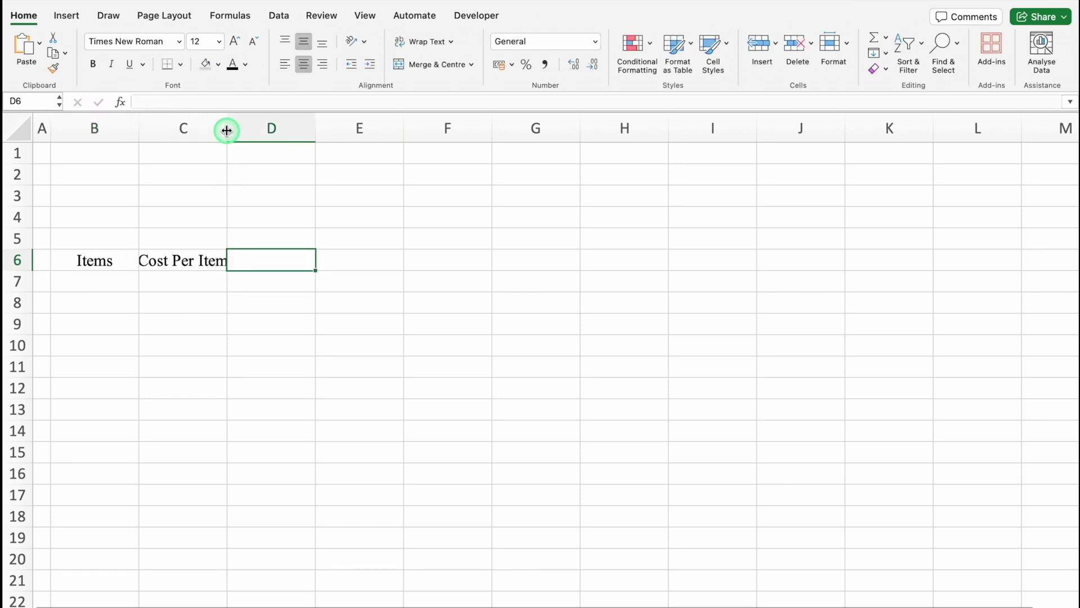
Copy the C6 header into D6 and change it to Sales Per Item, widening columns C and D to fit their headers.
{"action": "left_click_drag", "start_coordinate": [227, 128], "coordinate": [236, 128]}
{"action": "left_click", "coordinate": [231, 265]}
{"action": "left_click_drag", "start_coordinate": [236, 270], "coordinate": [287, 271]}
{"action": "left_click", "coordinate": [287, 264]}
{"action": "left_click_drag", "start_coordinate": [325, 128], "coordinate": [334, 129]}
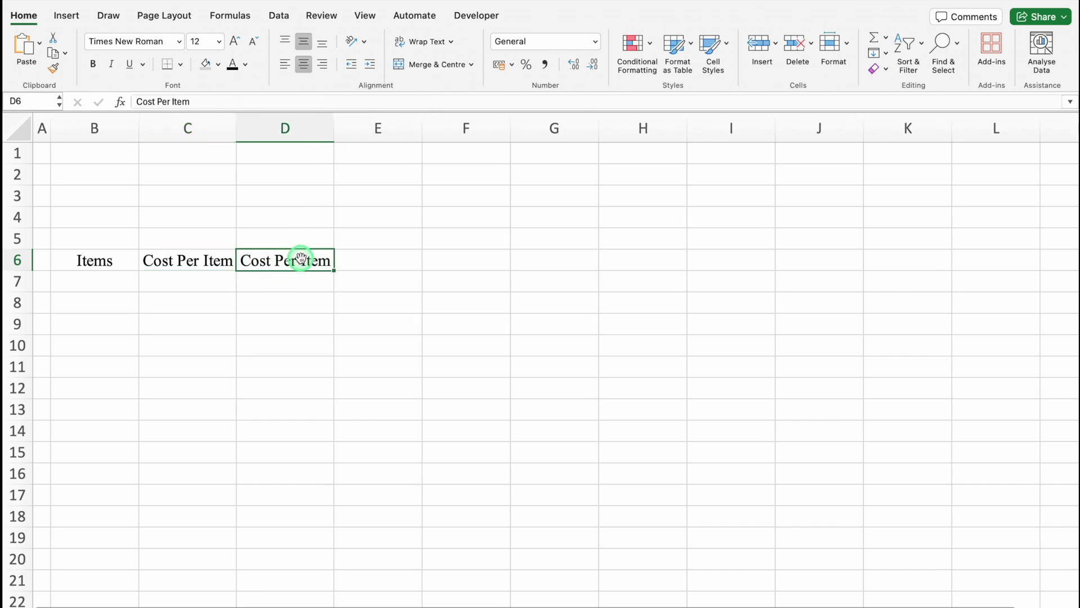
{"action": "double_click", "coordinate": [145, 102]}
{"action": "type", "text": "Sales"}
{"action": "key", "text": "Tab"}
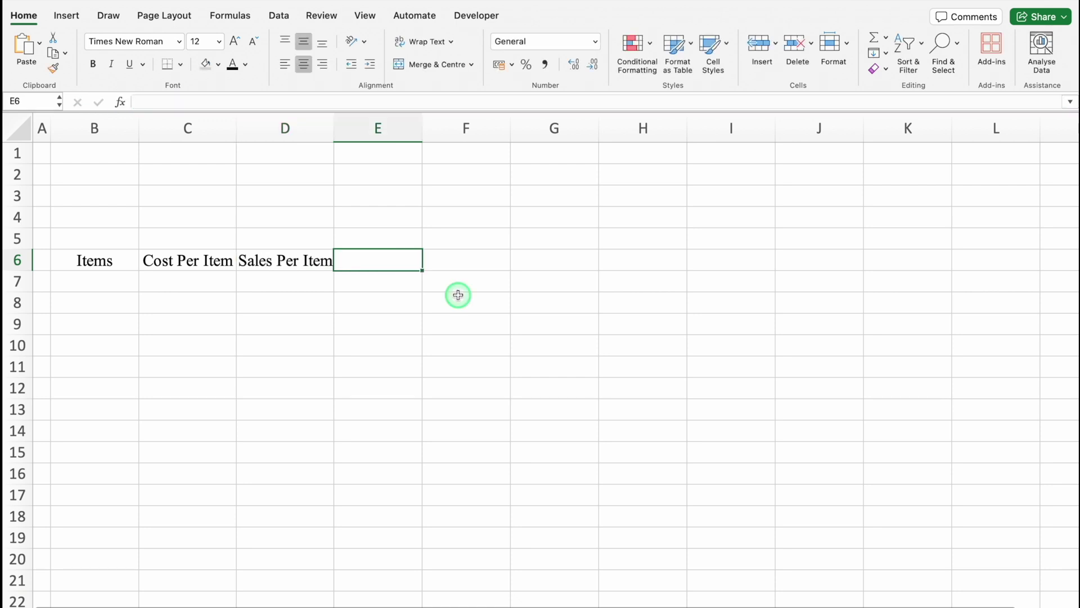
Enter the header Percent Markup in E6 and turn on text wrapping for the entire sheet.
{"action": "type", "text": "Percent Markup"}
{"action": "key", "text": "Tab"}
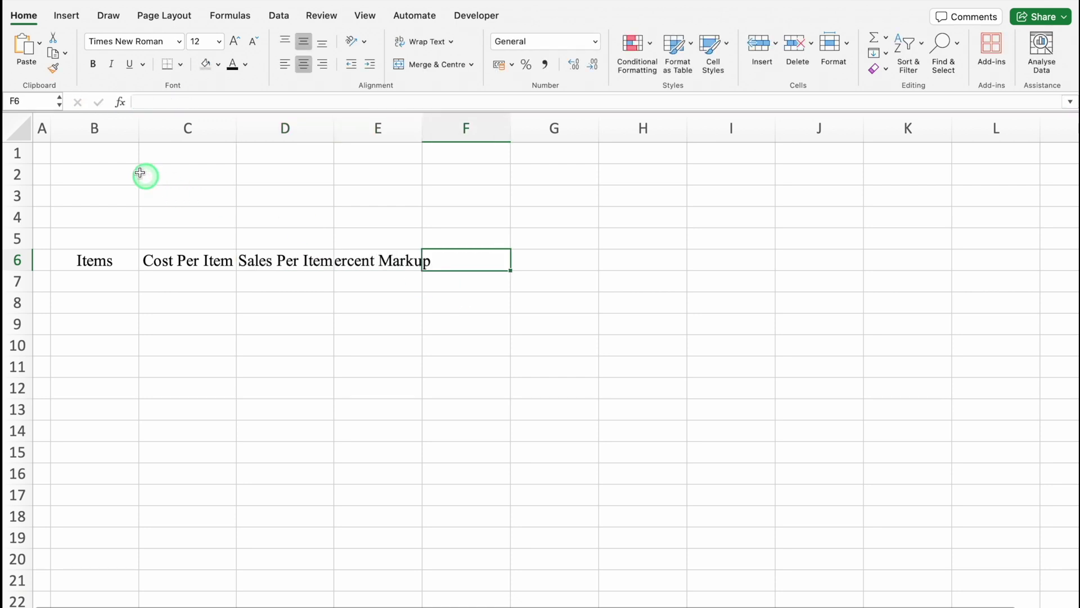
{"action": "left_click", "coordinate": [24, 128]}
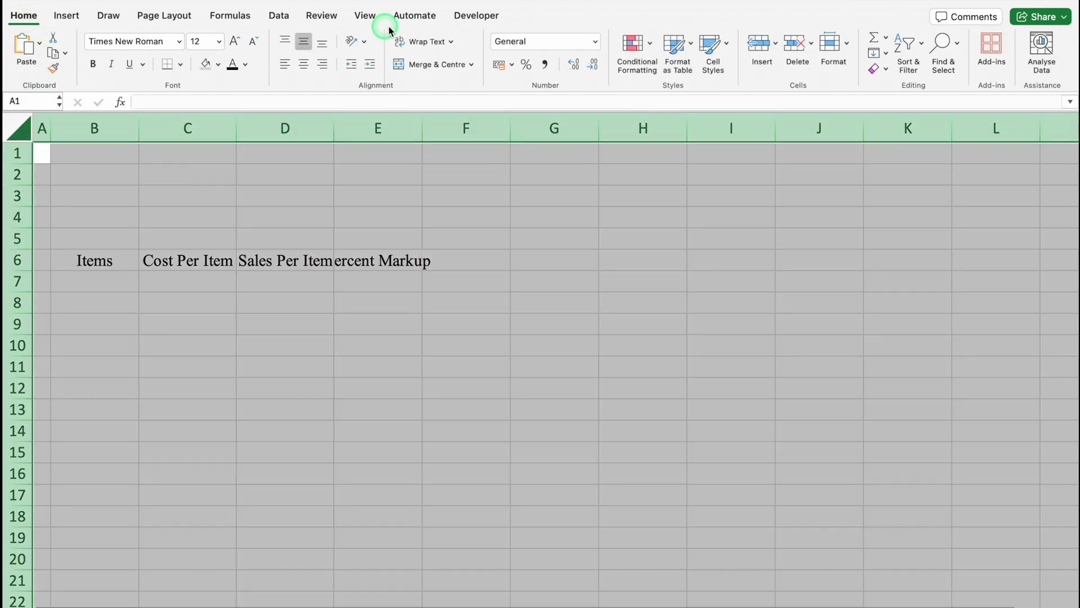
{"action": "left_click", "coordinate": [430, 42]}
{"action": "left_click", "coordinate": [501, 282]}
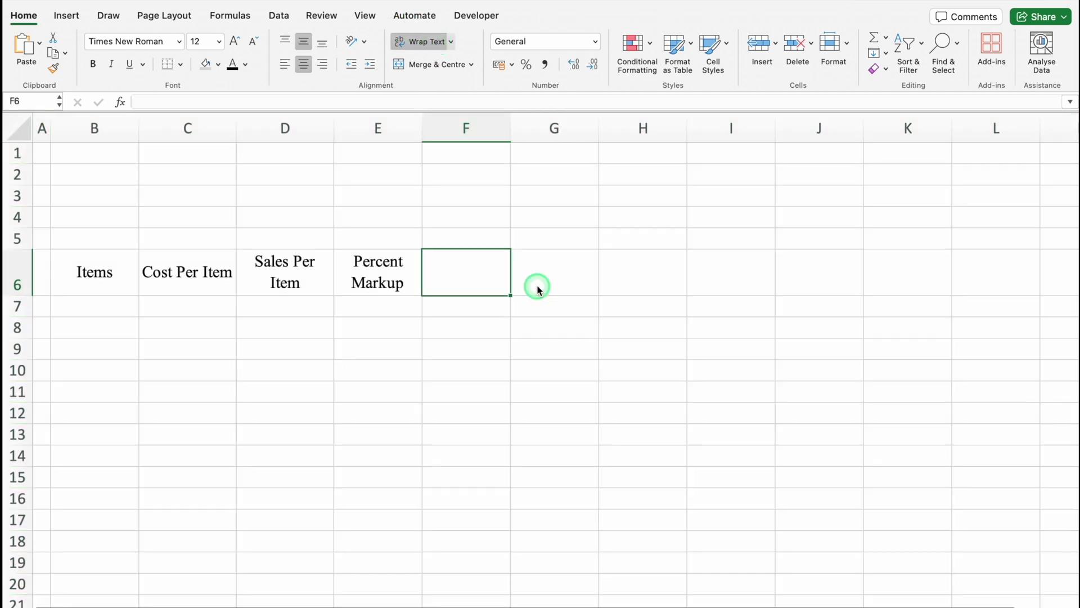
Enter the header Total Sold in F6 with (Qty.) on a second line within the cell.
{"action": "type", "text": "Total Sold"}
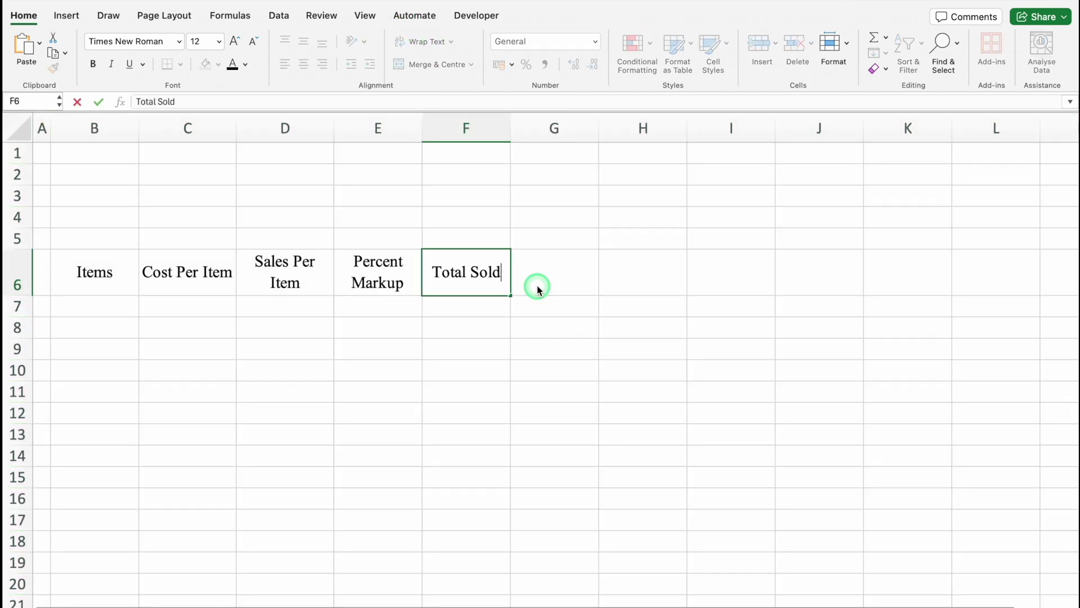
{"action": "key", "text": "ctrl+alt+Return"}
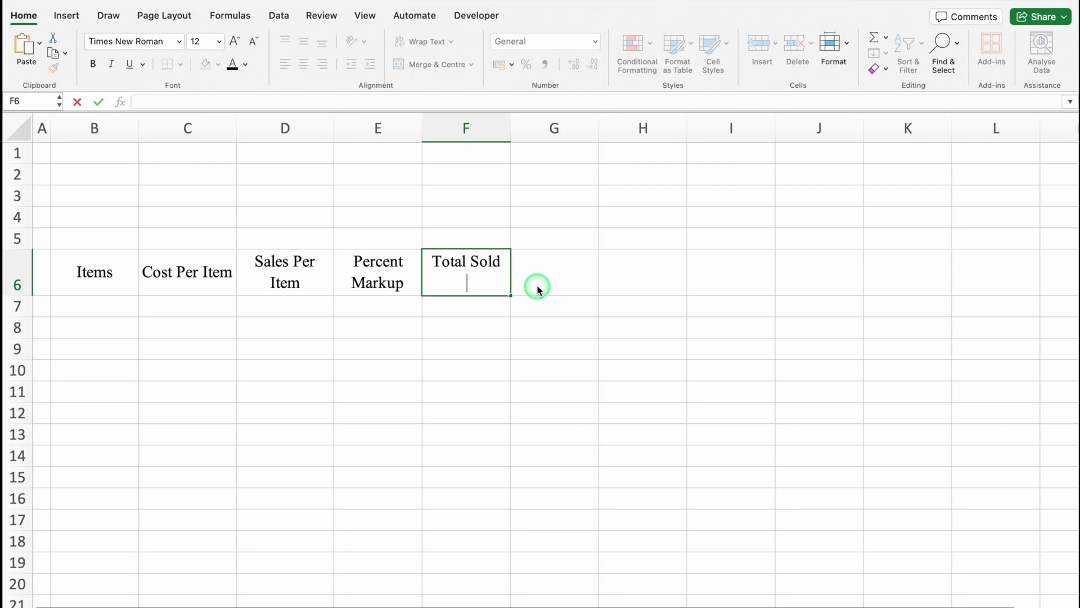
{"action": "type", "text": "(qty.)"}
{"action": "left_click", "coordinate": [538, 290]}
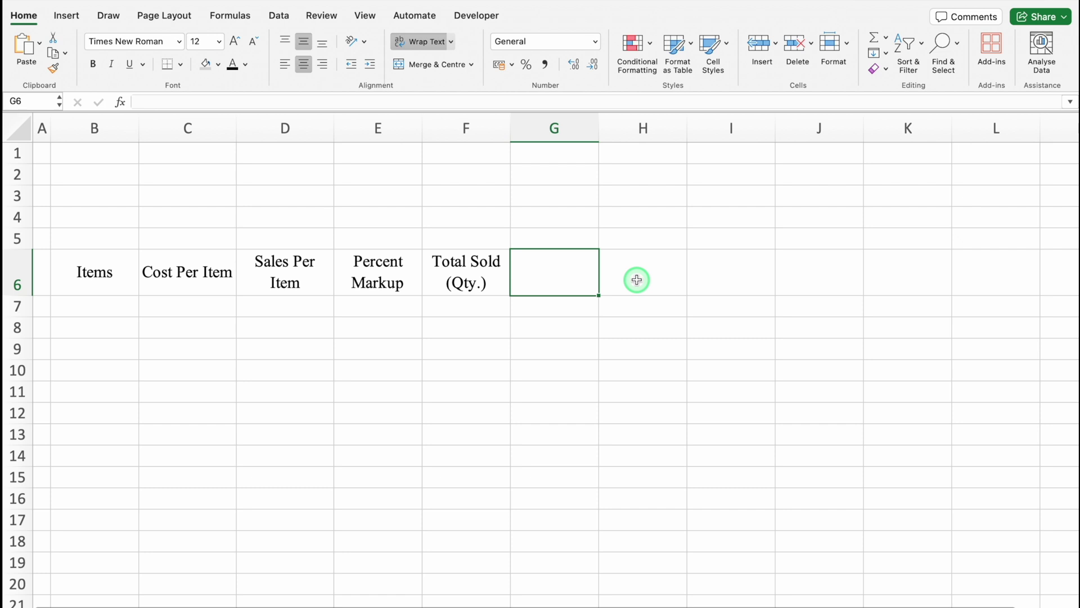
Enter the headers Total Revenue in G6 and Shipping Charges in H6.
{"action": "type", "text": "Total Revenue"}
{"action": "left_click", "coordinate": [636, 279]}
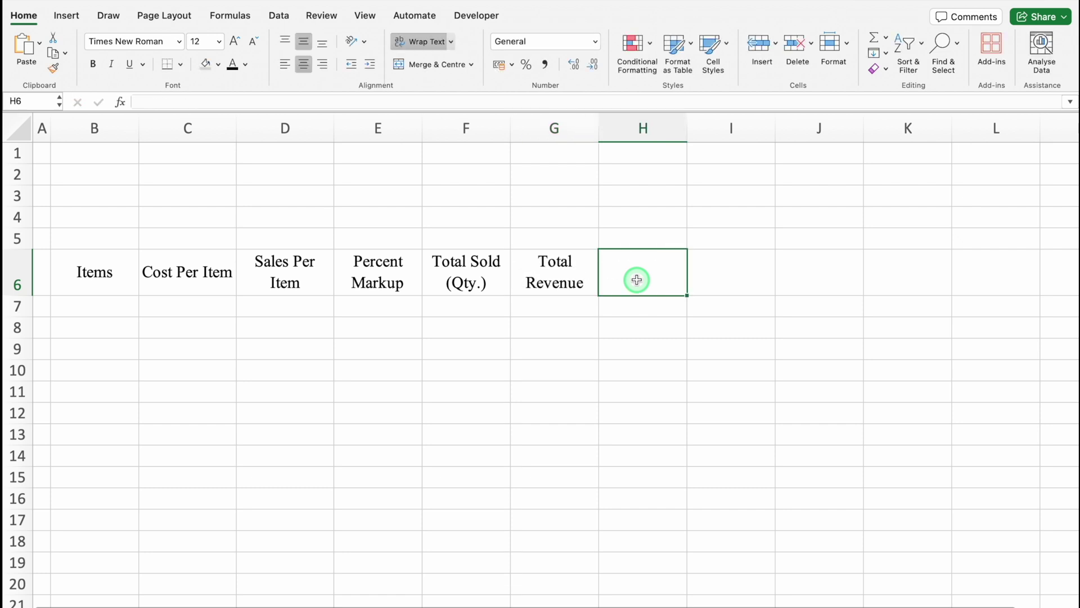
{"action": "type", "text": "Shipping Charges"}
{"action": "key", "text": "Tab"}
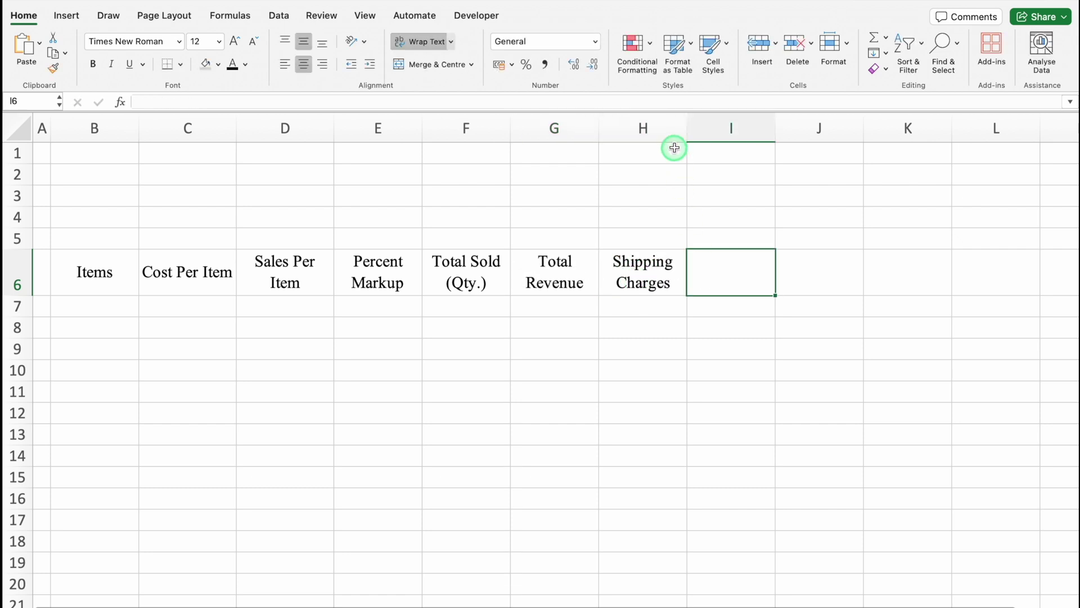
Widen column H so Shipping Charges fits on one line and add (Per Item) on a second line in H6.
{"action": "mouse_move", "coordinate": [687, 125]}
{"action": "left_mouse_down"}
{"action": "mouse_move", "coordinate": [709, 124]}
{"action": "mouse_move", "coordinate": [704, 133]}
{"action": "left_mouse_up"}
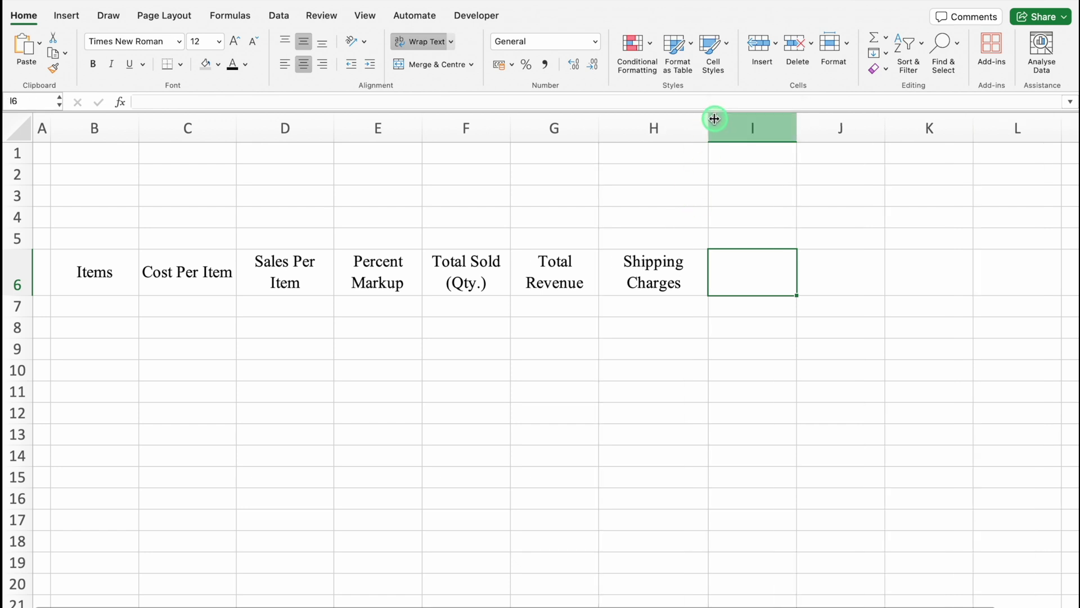
{"action": "double_click", "coordinate": [711, 120]}
{"action": "key", "text": "Left"}
{"action": "left_click", "coordinate": [320, 101]}
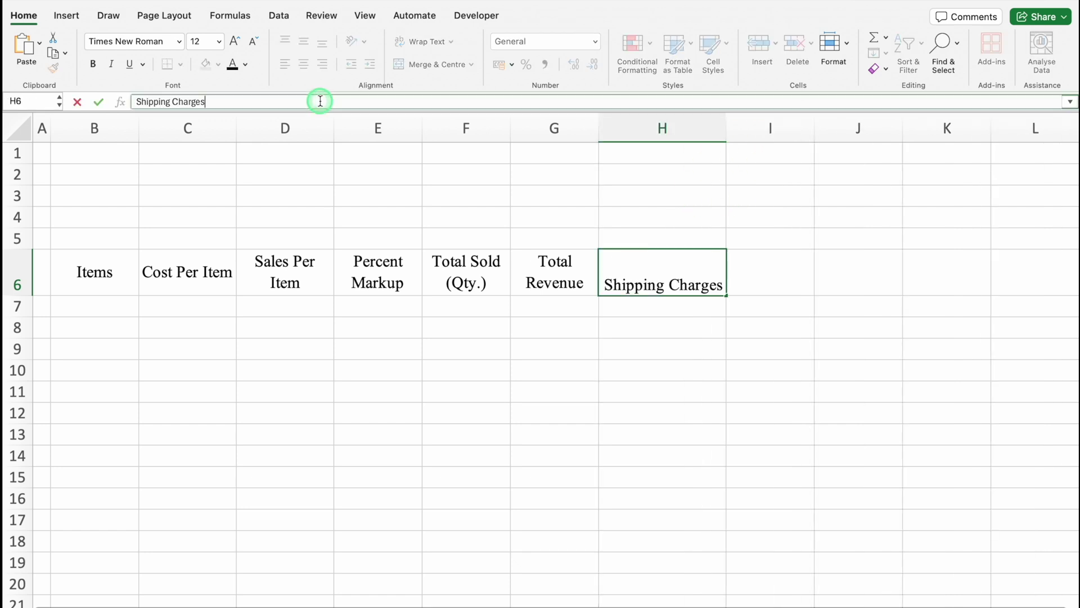
{"action": "key", "text": "alt+Return"}
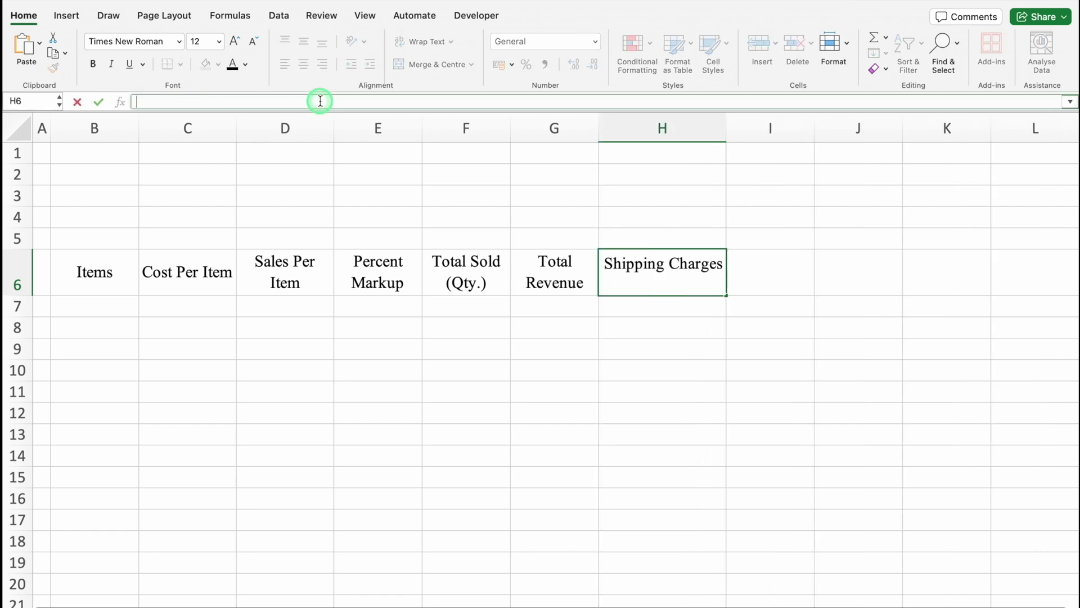
{"action": "type", "text": "(Per Item)"}
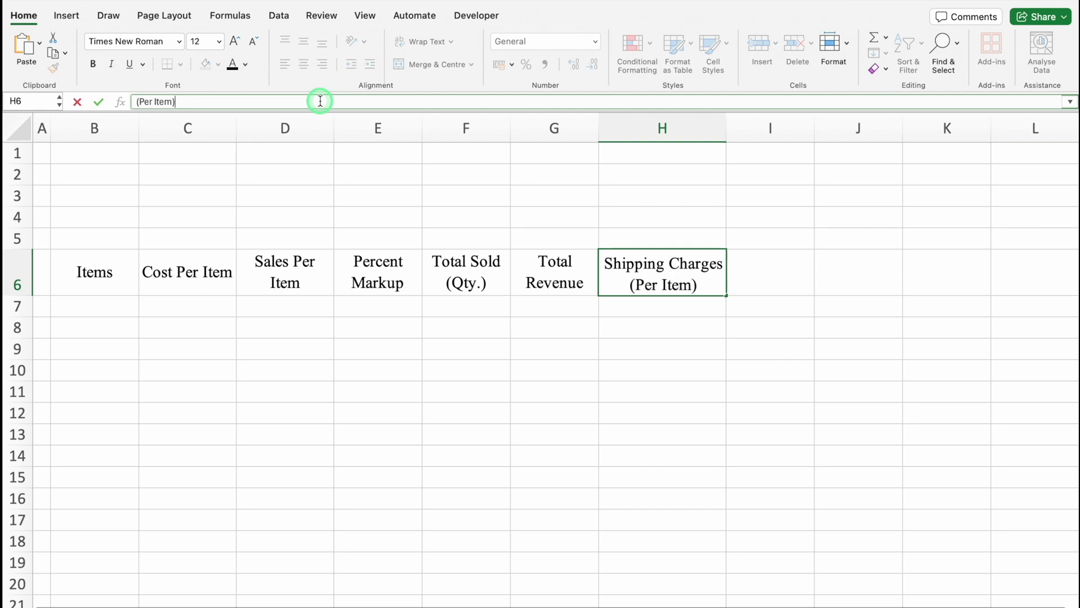
Copy the H6 header into I6, widen column I and change the copied header to Shipping Cost (Per Item).
{"action": "left_click_drag", "start_coordinate": [726, 295], "coordinate": [773, 293]}
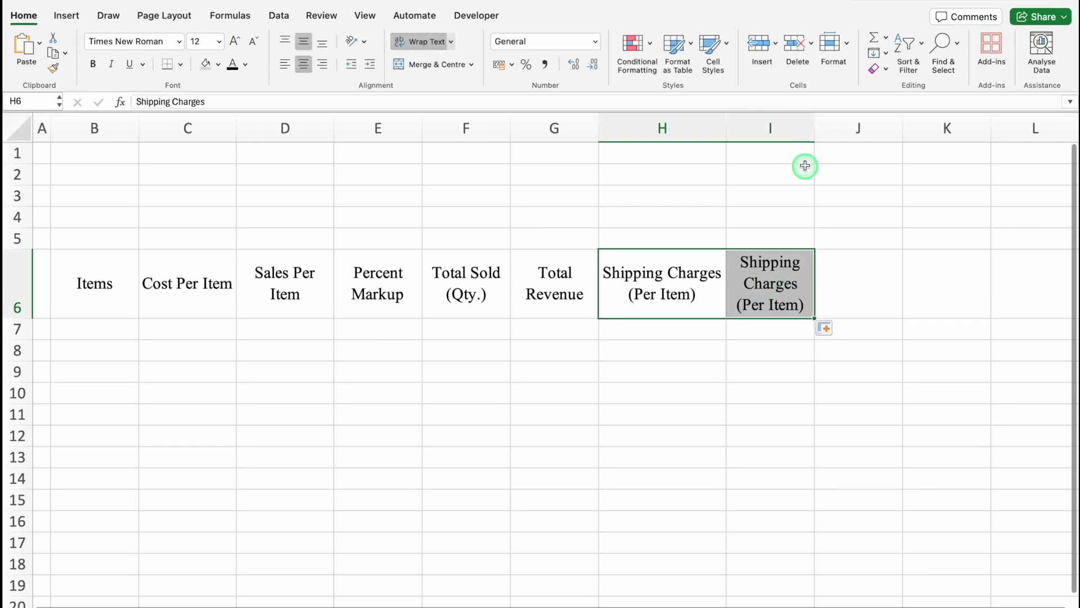
{"action": "left_click_drag", "start_coordinate": [815, 129], "coordinate": [856, 129]}
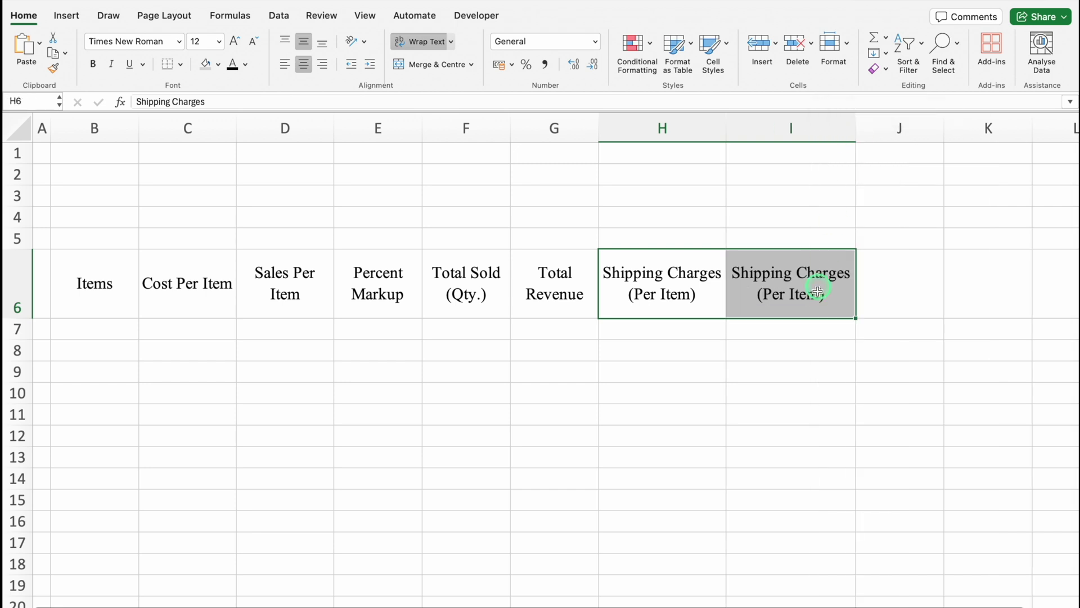
{"action": "left_click", "coordinate": [810, 295]}
{"action": "left_click", "coordinate": [207, 102]}
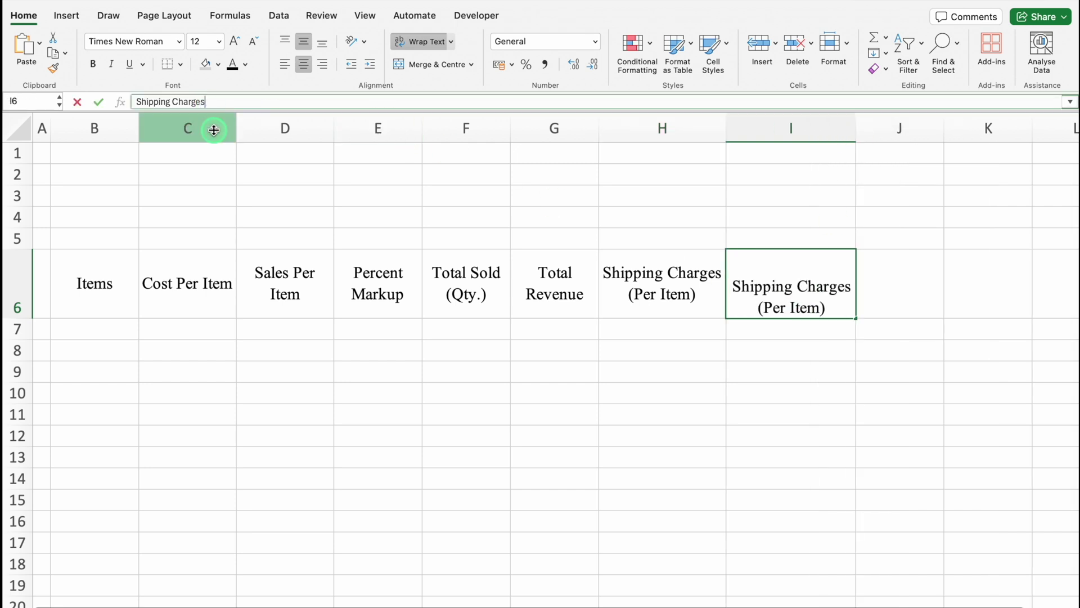
{"action": "key", "text": "BackSpace"}
{"action": "key", "text": "BackSpace"}
{"action": "key", "text": "BackSpace"}
{"action": "key", "text": "BackSpace"}
{"action": "key", "text": "BackSpace"}
{"action": "key", "text": "BackSpace"}
{"action": "type", "text": "ost"}
{"action": "left_click", "coordinate": [882, 277]}
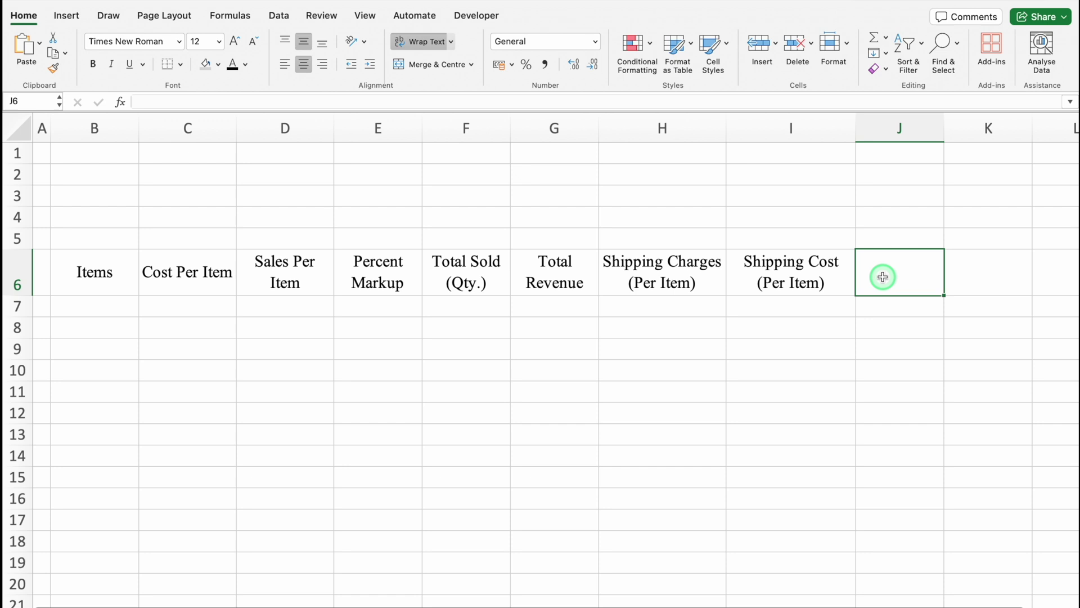
Enter the header Profit Per Item in J6 with (Inc. Shipping) on a second line, widening column J to fit.
{"action": "type", "text": "Profit Per Item"}
{"action": "left_click", "coordinate": [989, 238]}
{"action": "left_click_drag", "start_coordinate": [944, 128], "coordinate": [968, 128]}
{"action": "double_click", "coordinate": [955, 273]}
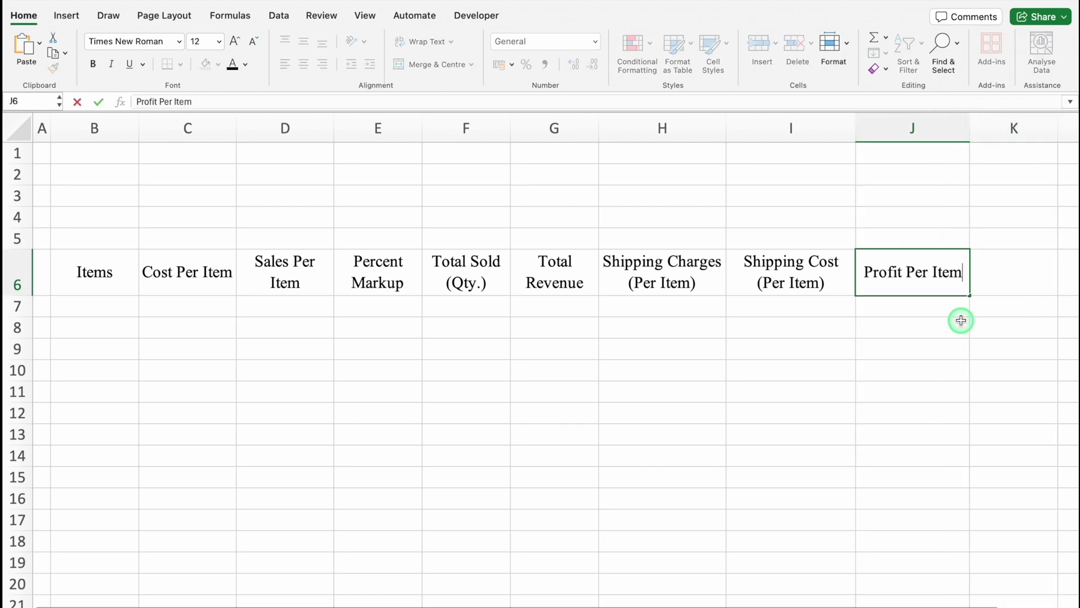
{"action": "key", "text": "alt+Return"}
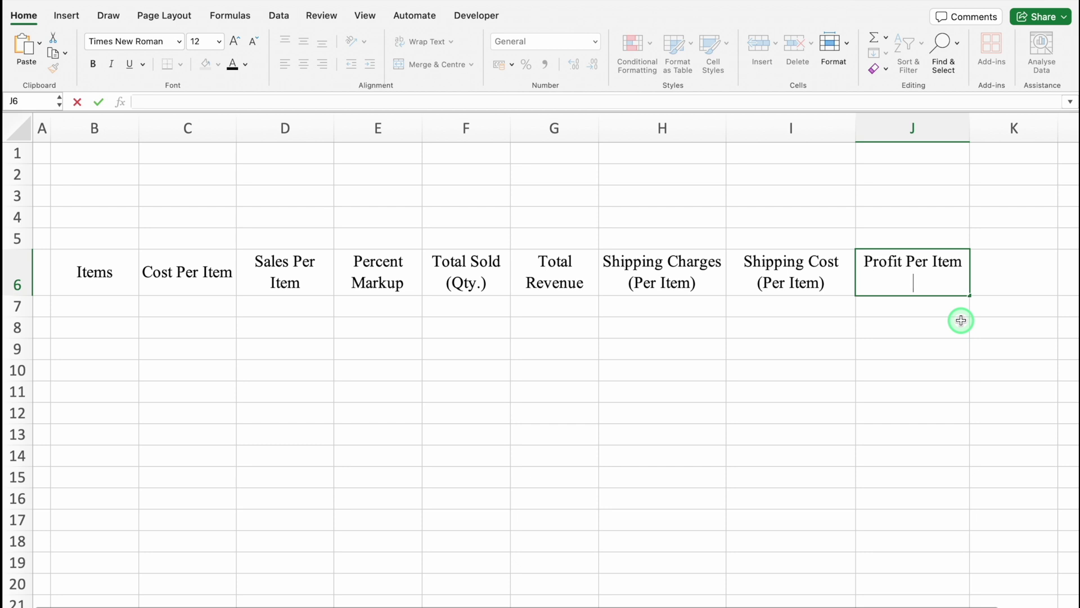
{"action": "type", "text": "(Inc. Shipping)"}
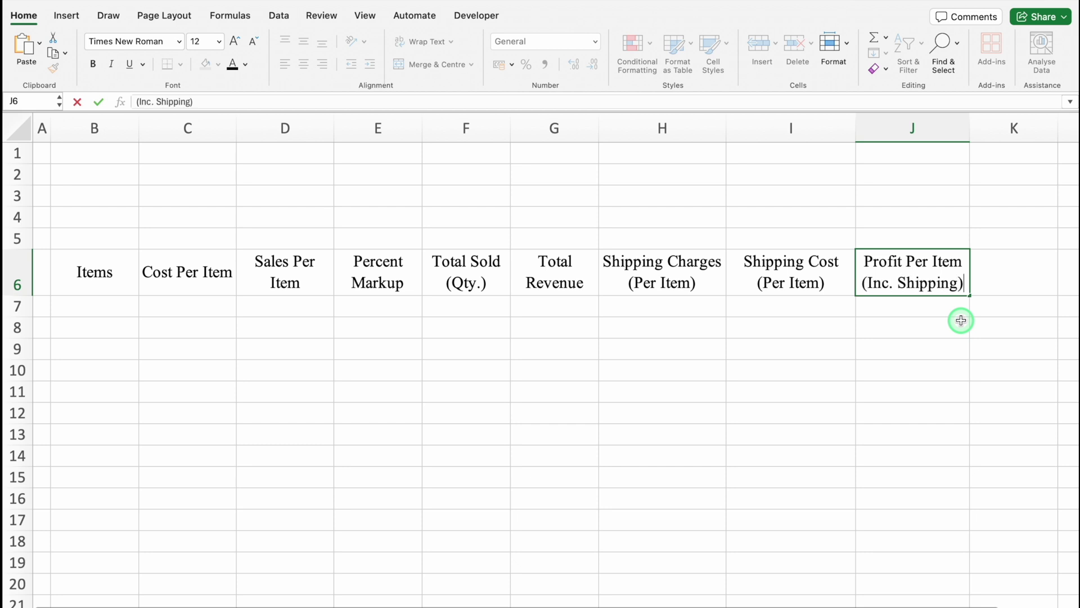
{"action": "key", "text": "Return"}
Enter the headers Returns in K6 and Total Income in L6.
{"action": "left_click", "coordinate": [934, 282]}
{"action": "scroll", "coordinate": [934, 276], "scroll_direction": "right", "scroll_amount": 10}
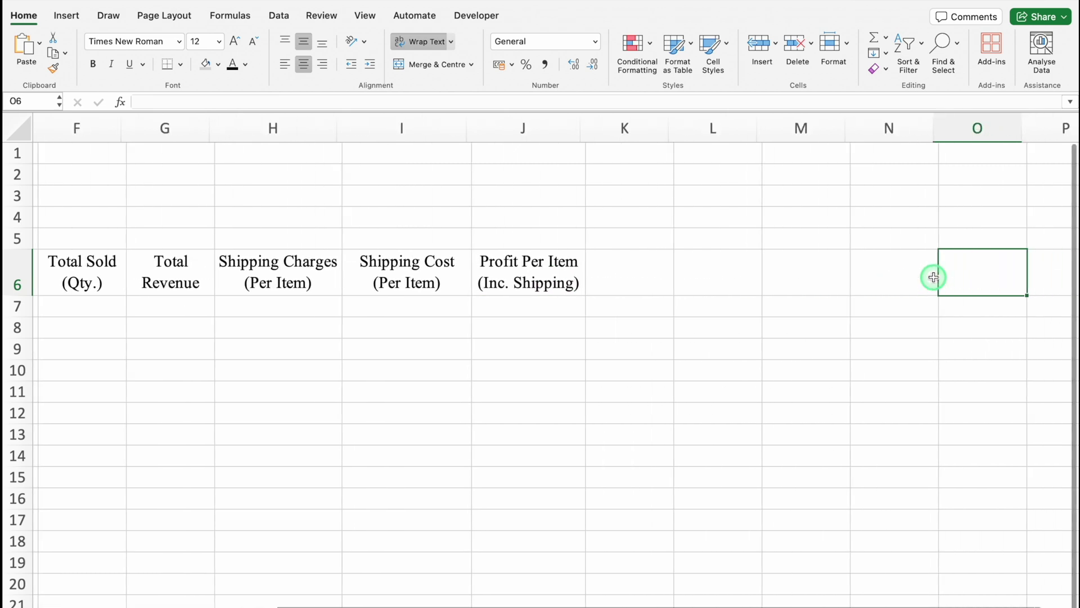
{"action": "double_click", "coordinate": [536, 282]}
{"action": "type", "text": "Returns"}
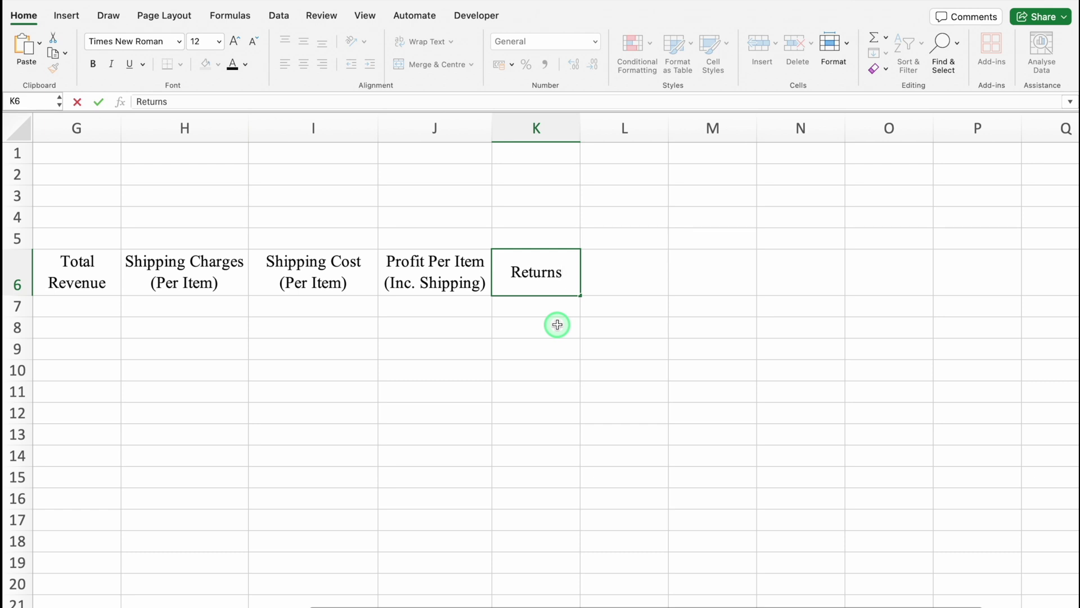
{"action": "key", "text": "Tab"}
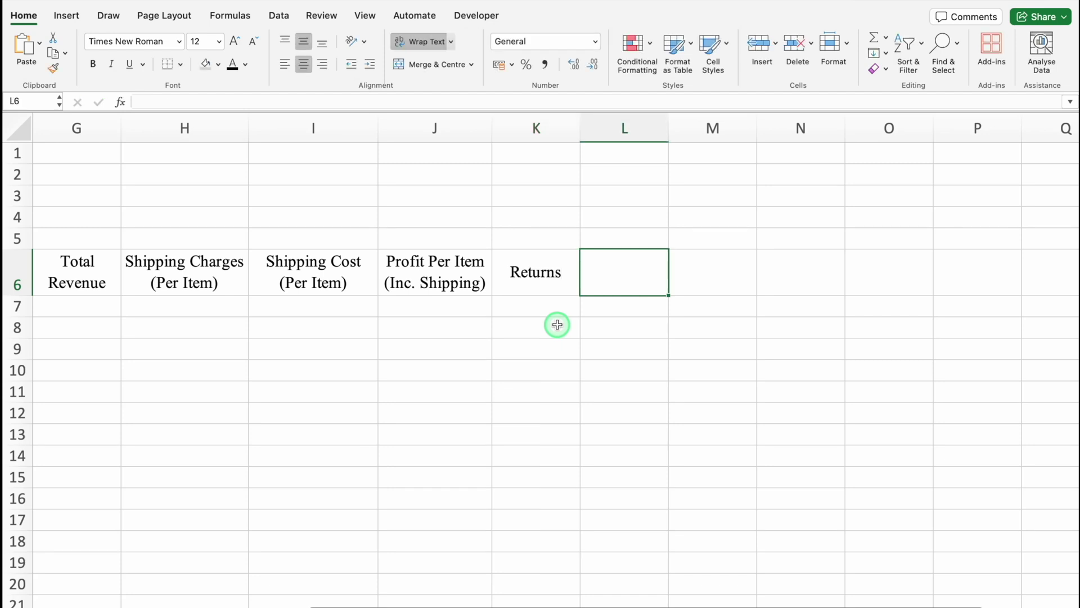
{"action": "type", "text": "Total Income"}
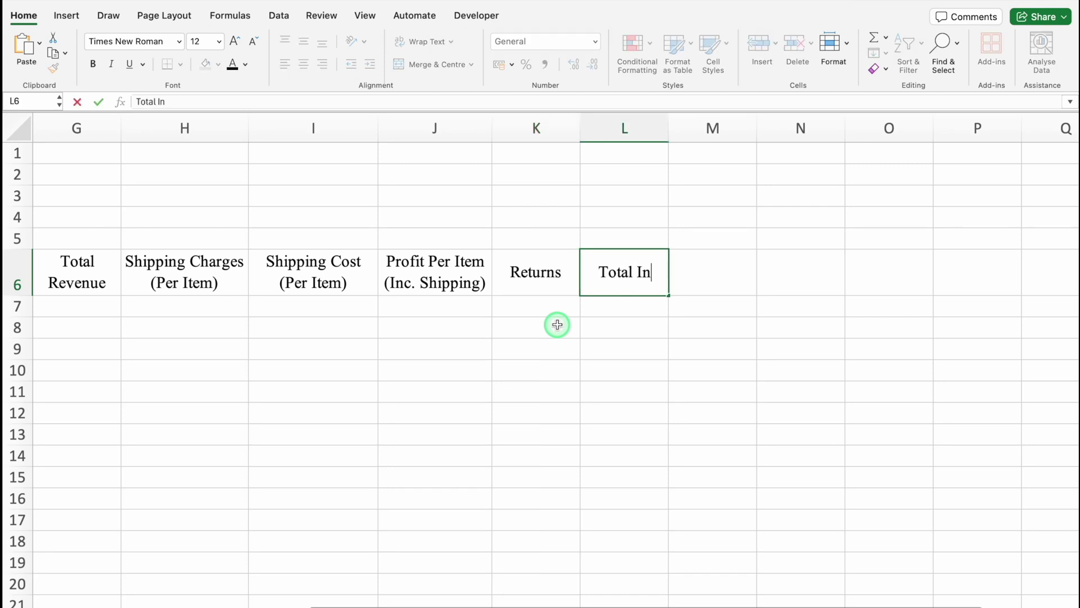
{"action": "key", "text": "Tab"}
Apply all borders to the header row B6:L6.
{"action": "left_click_drag", "start_coordinate": [567, 603], "coordinate": [260, 603]}
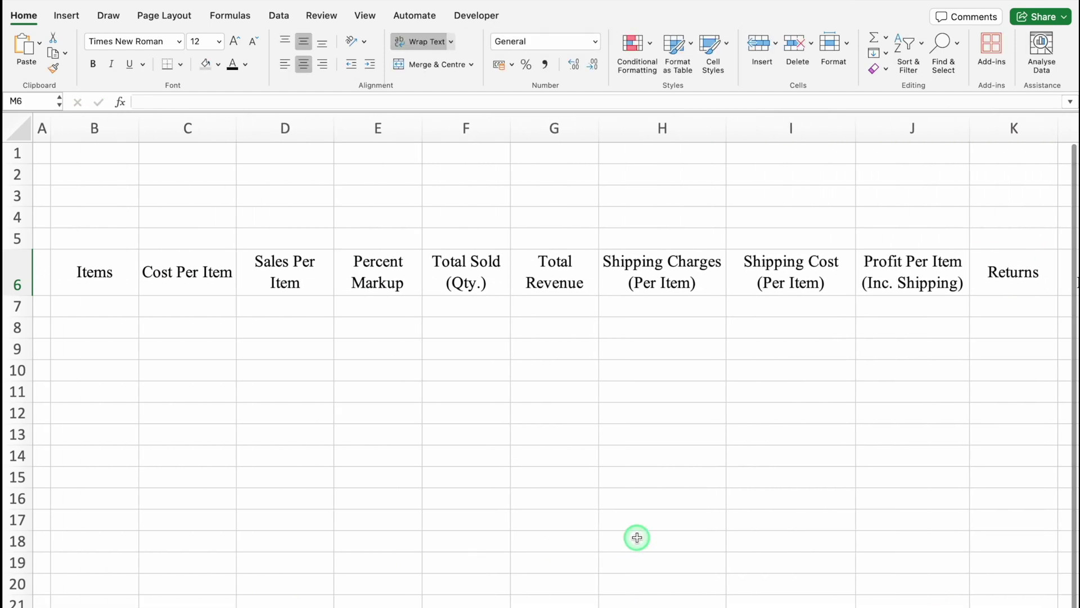
{"action": "scroll", "coordinate": [636, 535], "scroll_direction": "down", "scroll_amount": 2}
{"action": "left_click", "coordinate": [85, 265]}
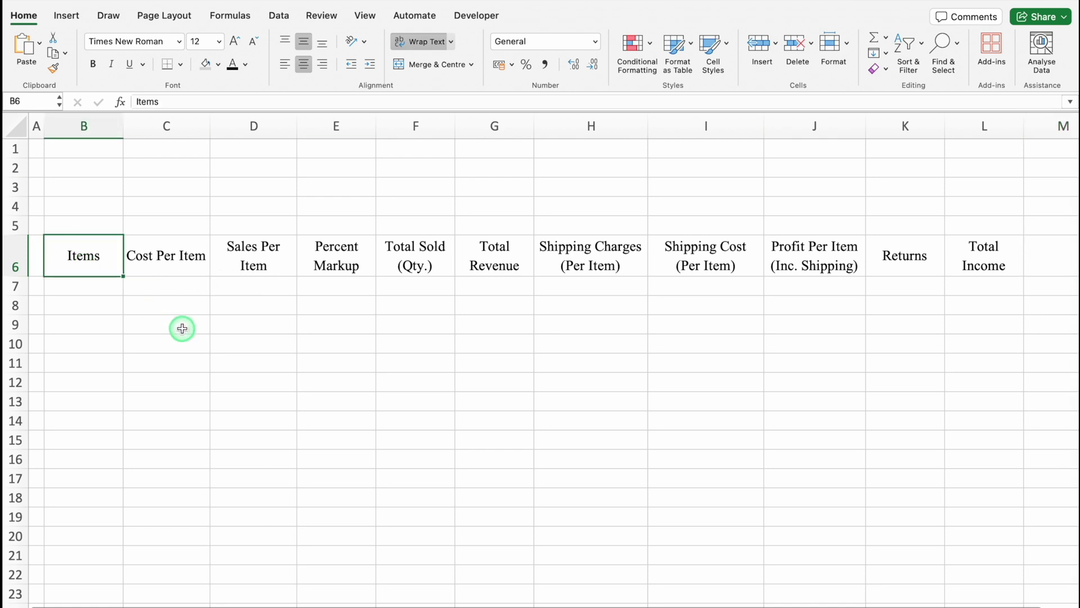
{"action": "key", "text": "ctrl+shift+Right"}
{"action": "left_click", "coordinate": [180, 64]}
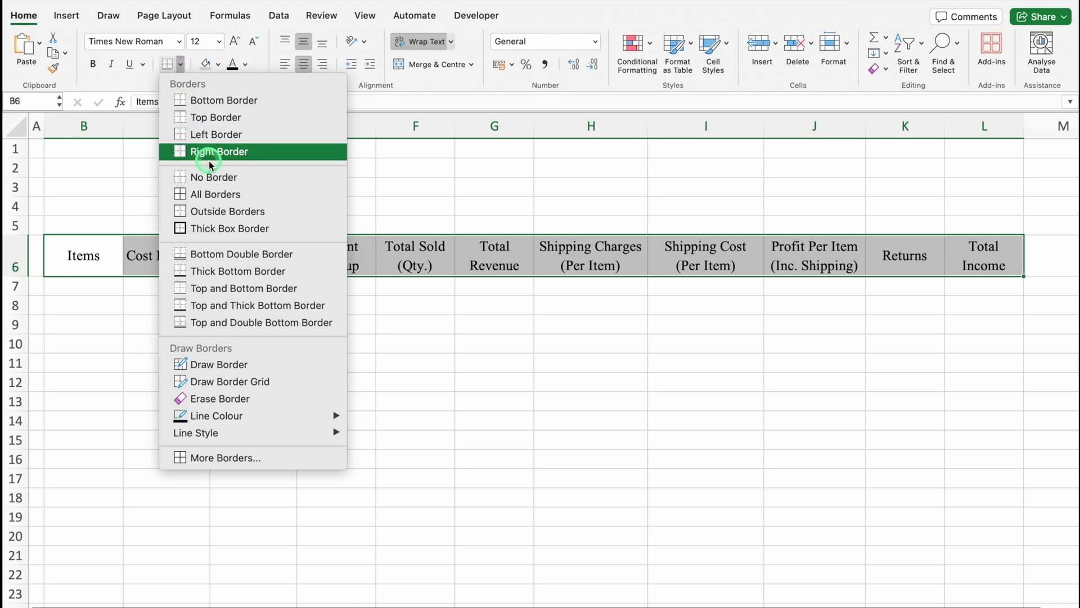
{"action": "left_click", "coordinate": [213, 194]}
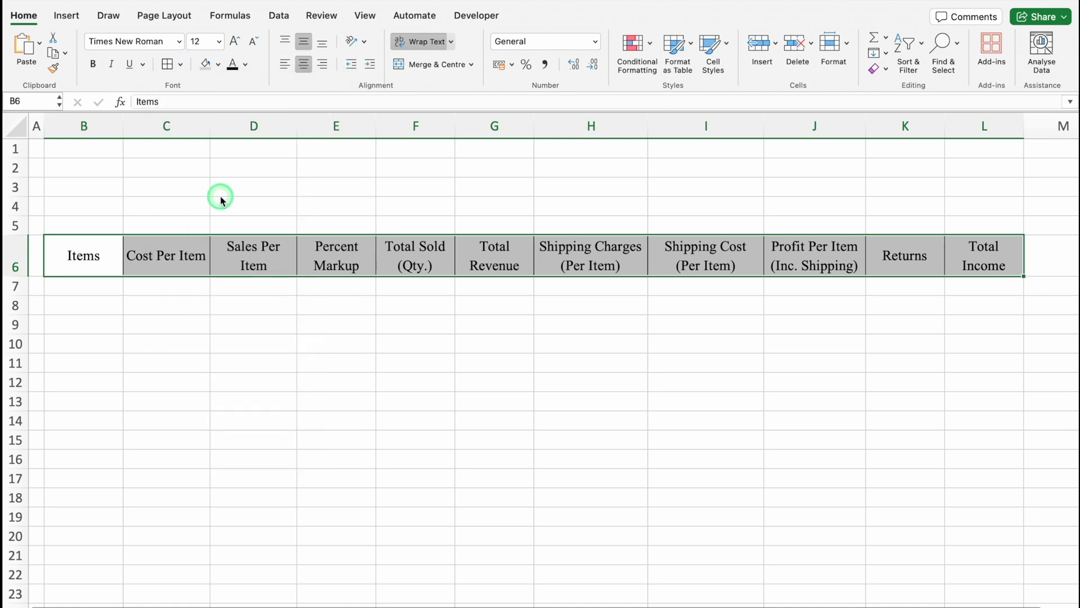
Give the header row B6:L6 a blue fill and a white font colour.
{"action": "left_click", "coordinate": [219, 66]}
{"action": "left_click", "coordinate": [298, 224]}
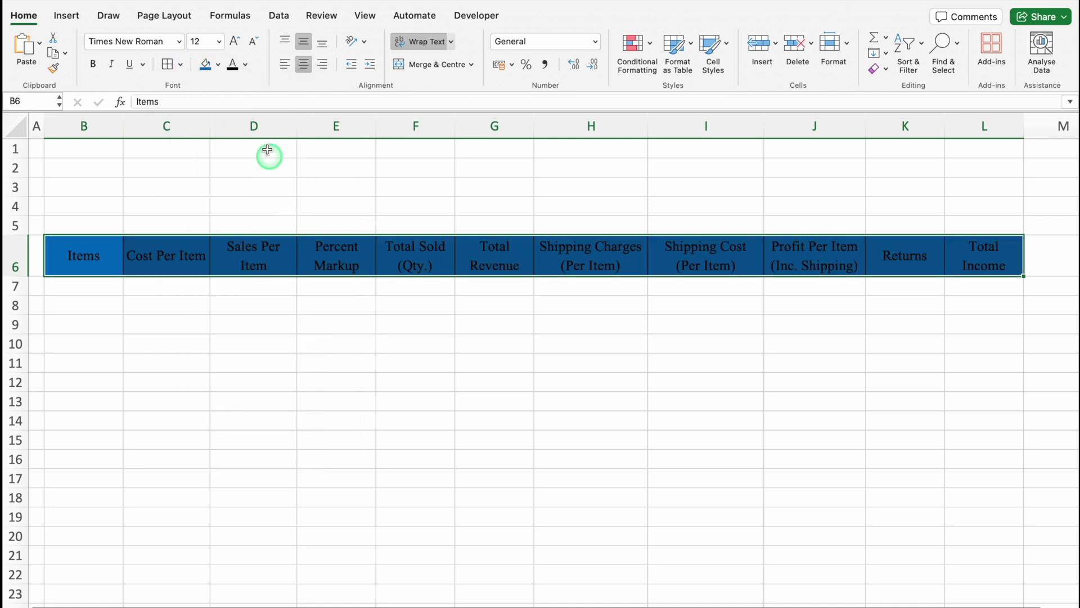
{"action": "left_click", "coordinate": [246, 64]}
{"action": "left_click", "coordinate": [238, 127]}
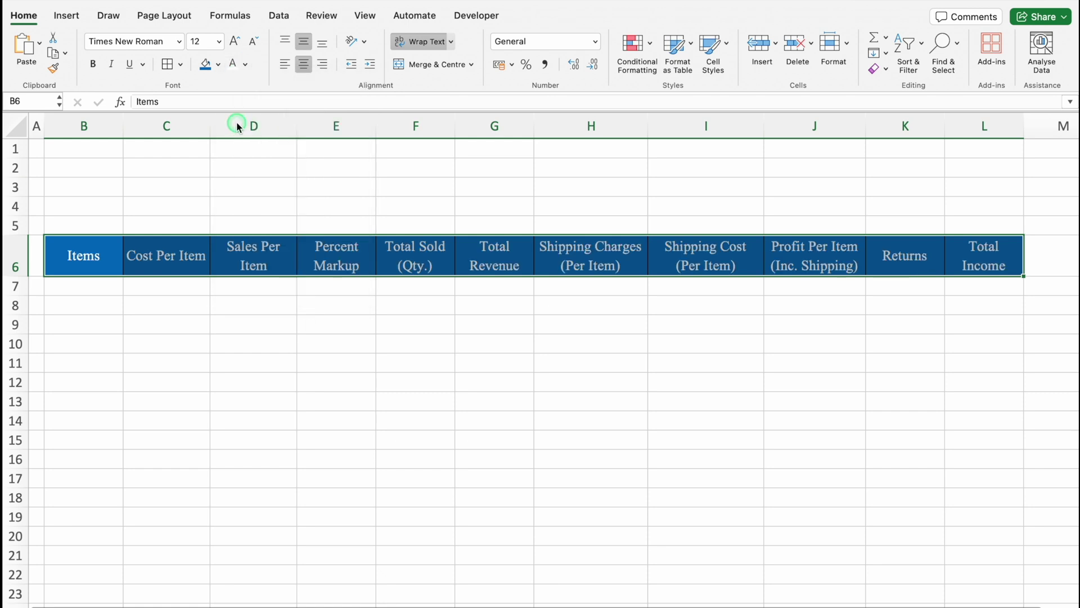
Widen the Items column and fill B7:B16 with the series Item 1 to Item 10.
{"action": "left_click_drag", "start_coordinate": [123, 125], "coordinate": [177, 130]}
{"action": "left_click", "coordinate": [169, 286]}
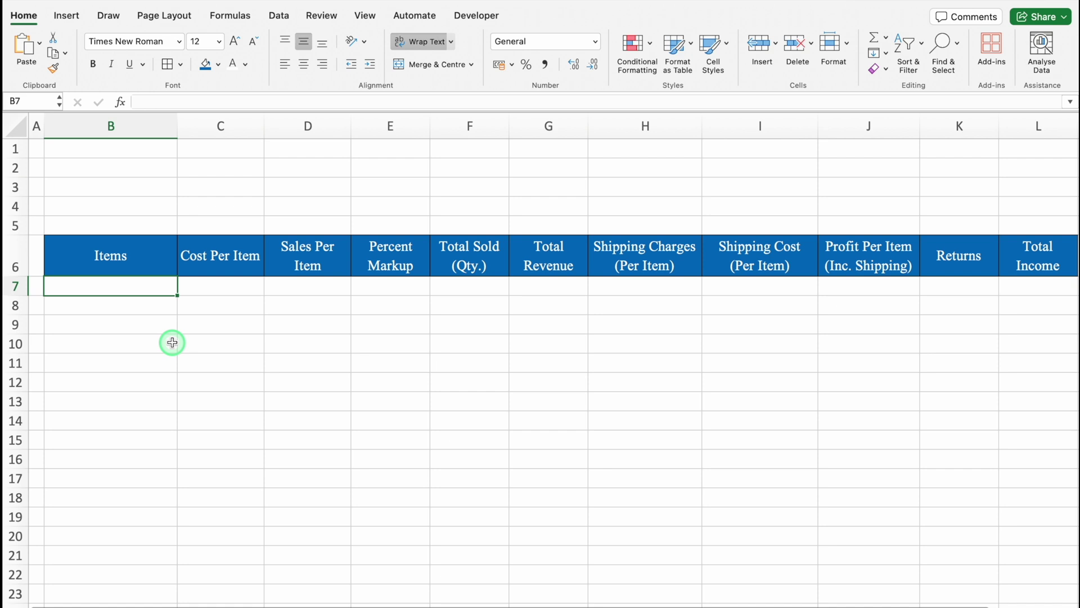
{"action": "type", "text": "Item 1"}
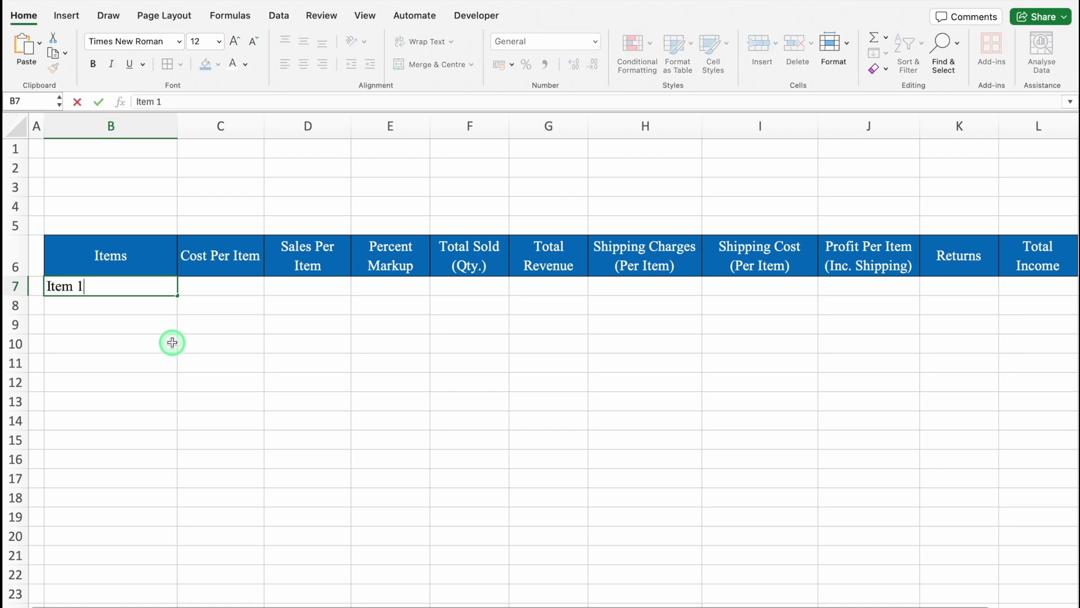
{"action": "key", "text": "Return"}
{"action": "left_click", "coordinate": [174, 291]}
{"action": "left_click_drag", "start_coordinate": [176, 296], "coordinate": [135, 531]}
{"action": "key", "text": "Delete"}
Apply all borders to the whole table from the Items header through the Item 10 row, B6:L16.
{"action": "left_click", "coordinate": [129, 256]}
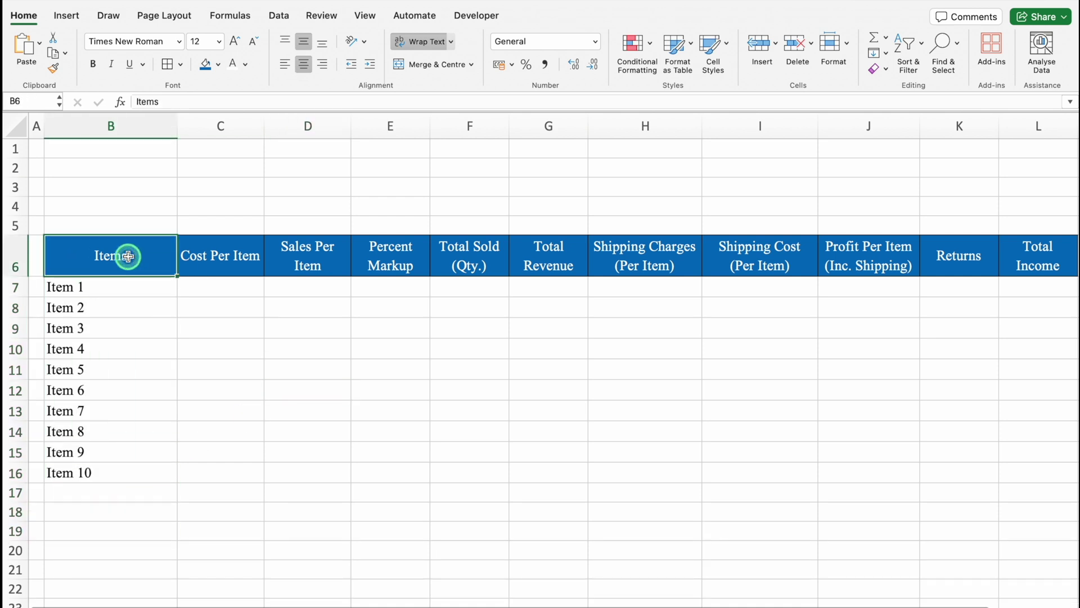
{"action": "key", "text": "ctrl+shift+Down"}
{"action": "key", "text": "ctrl+shift+Right"}
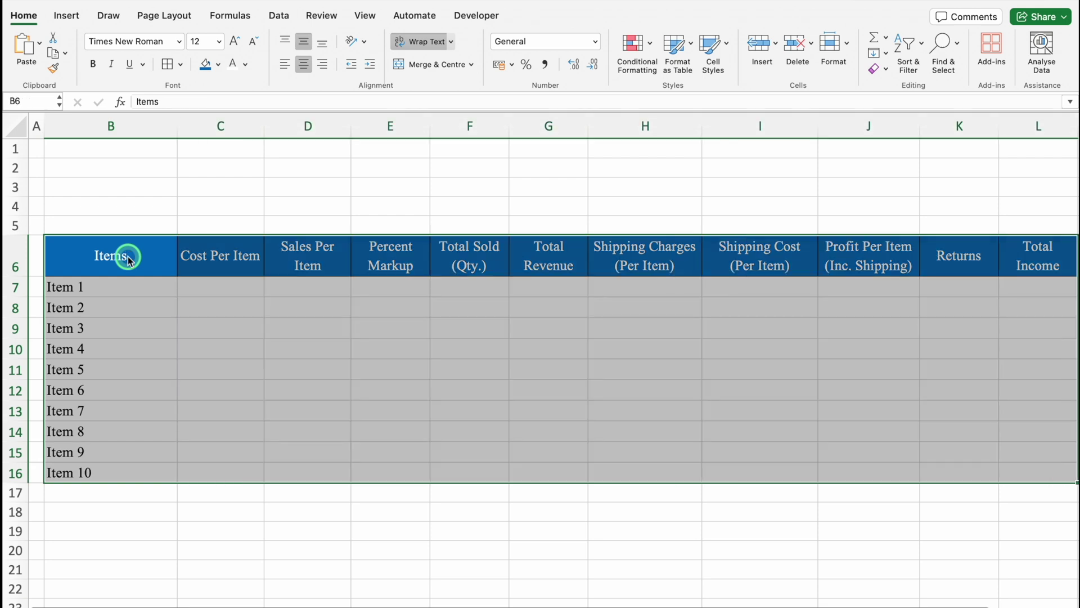
{"action": "left_click", "coordinate": [167, 64]}
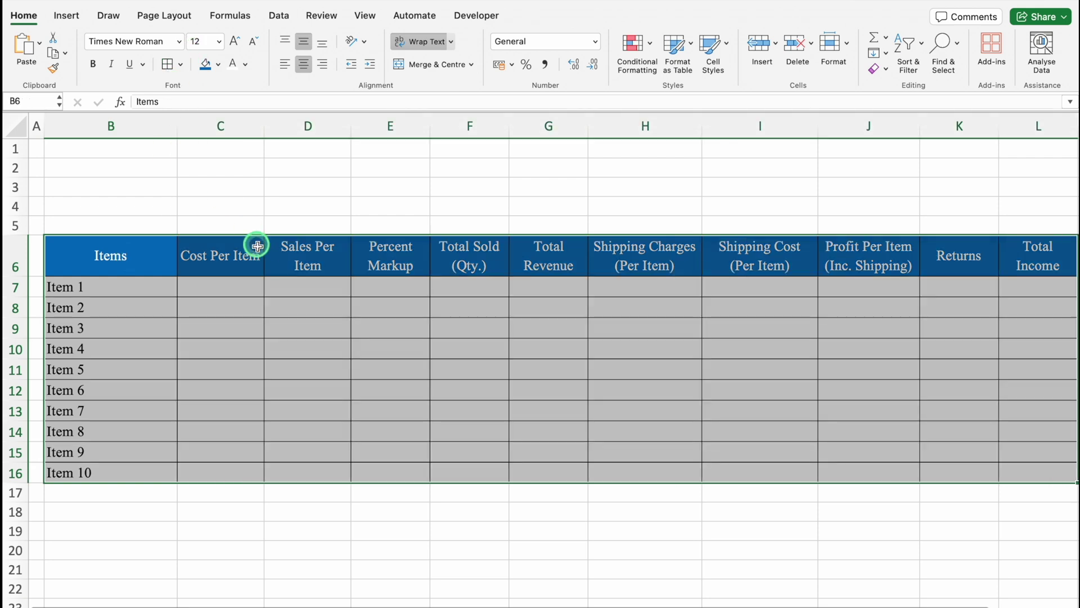
Enter =RANDBETWEEN(99,200) in C7, centred, and fill it down the Cost Per Item column through C16.
{"action": "left_click", "coordinate": [250, 287]}
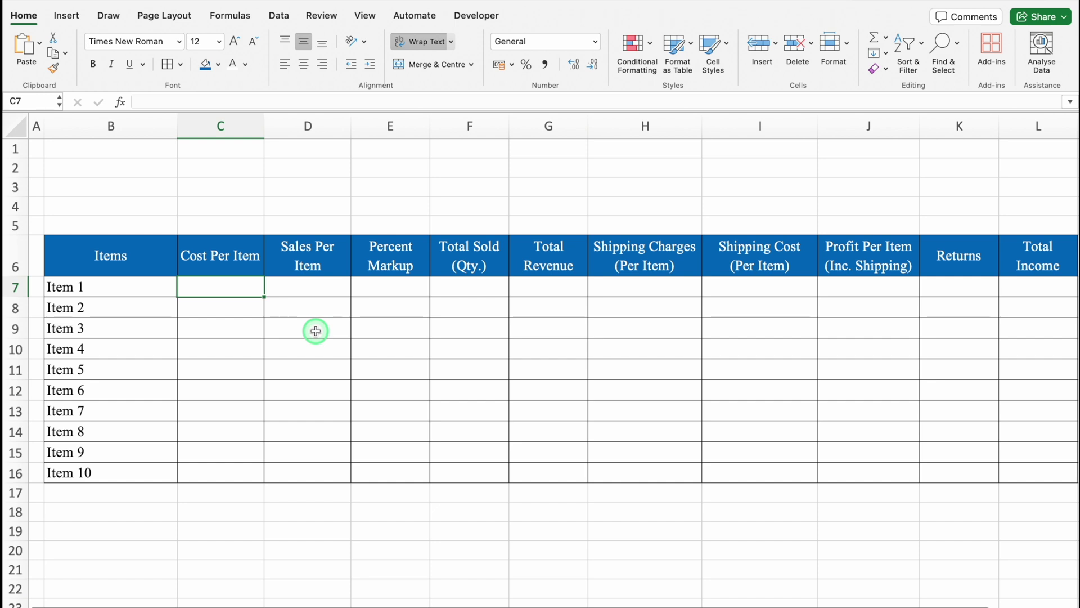
{"action": "type", "text": "=ran"}
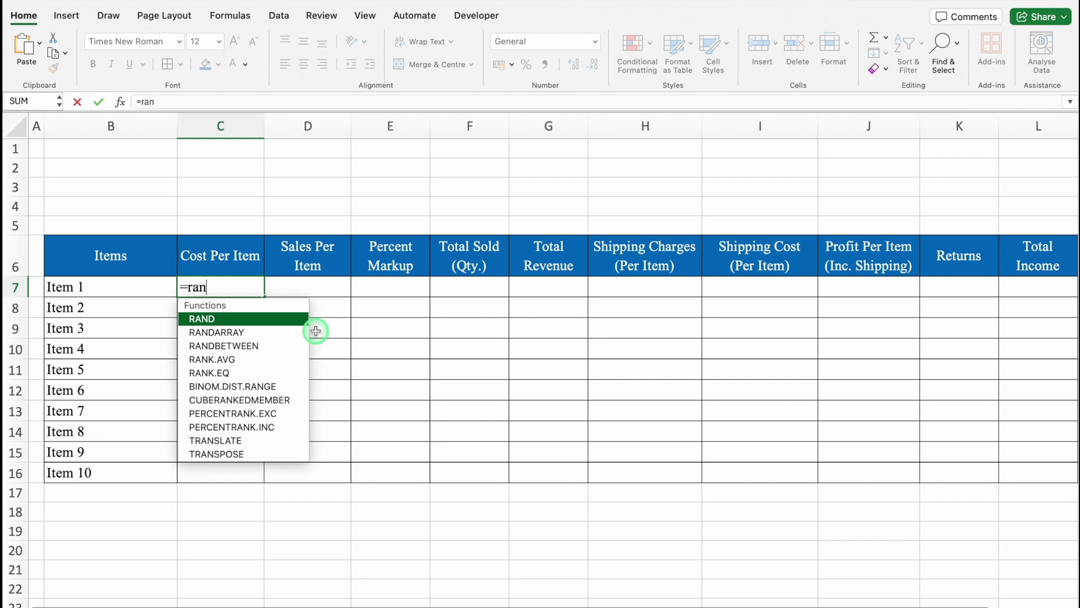
{"action": "type", "text": "d"}
{"action": "double_click", "coordinate": [251, 344]}
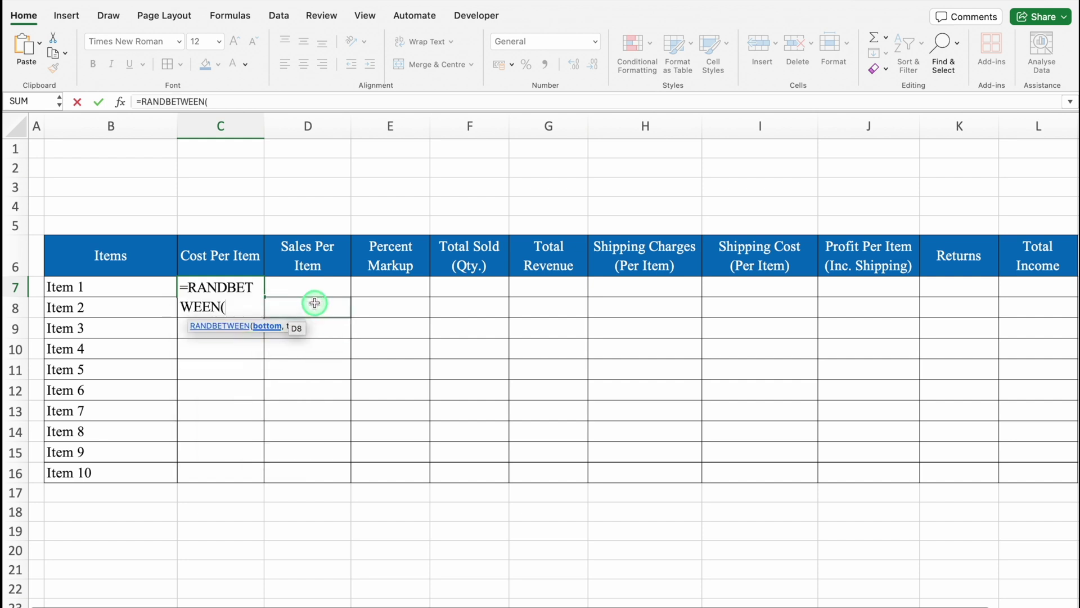
{"action": "type", "text": "99,"}
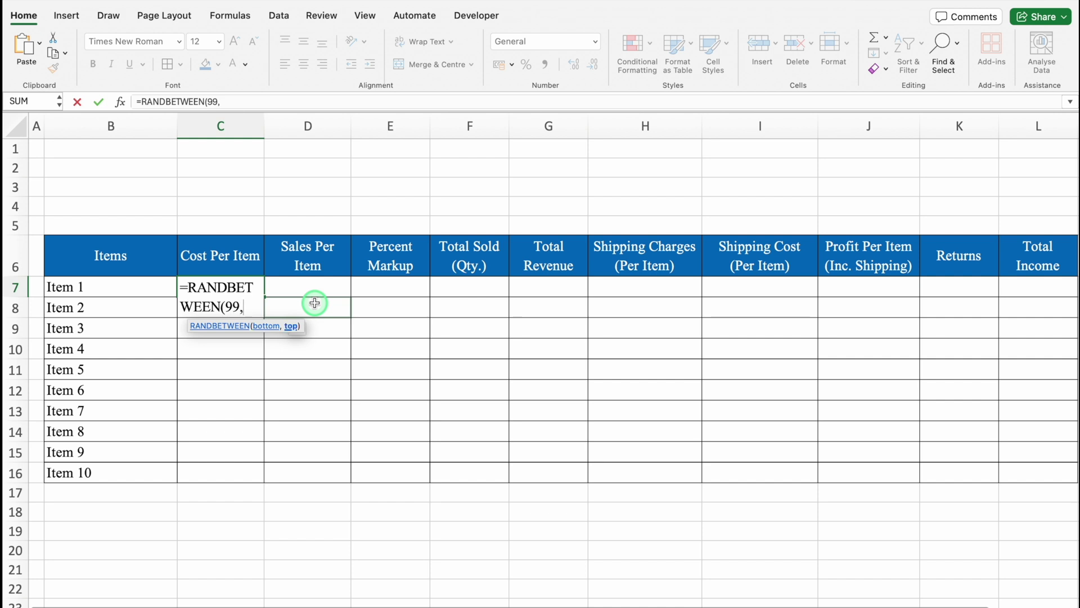
{"action": "type", "text": "200"}
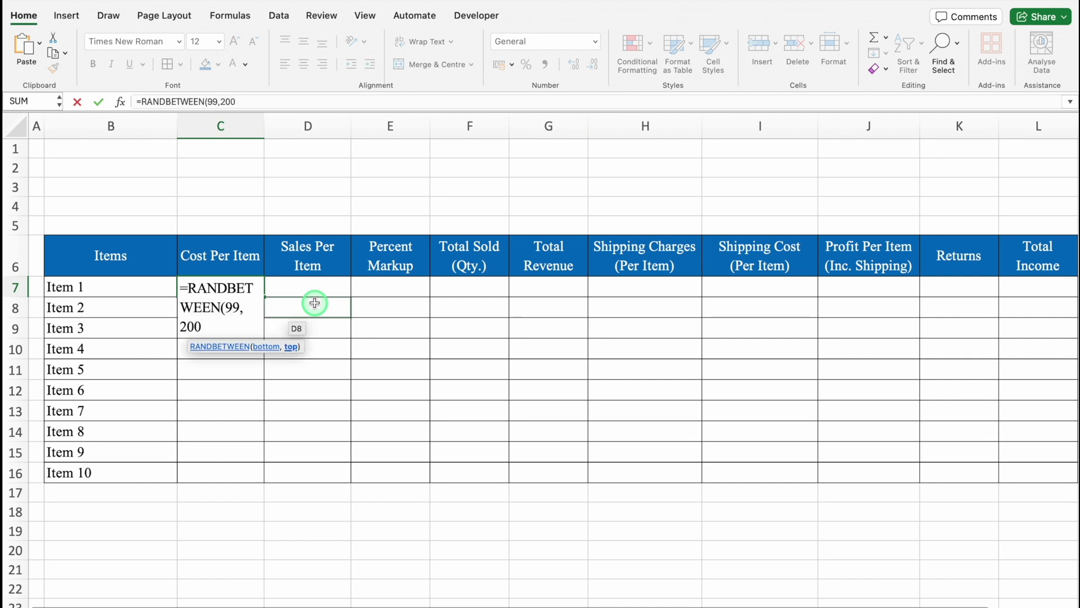
{"action": "type", "text": ")"}
{"action": "key", "text": "Return"}
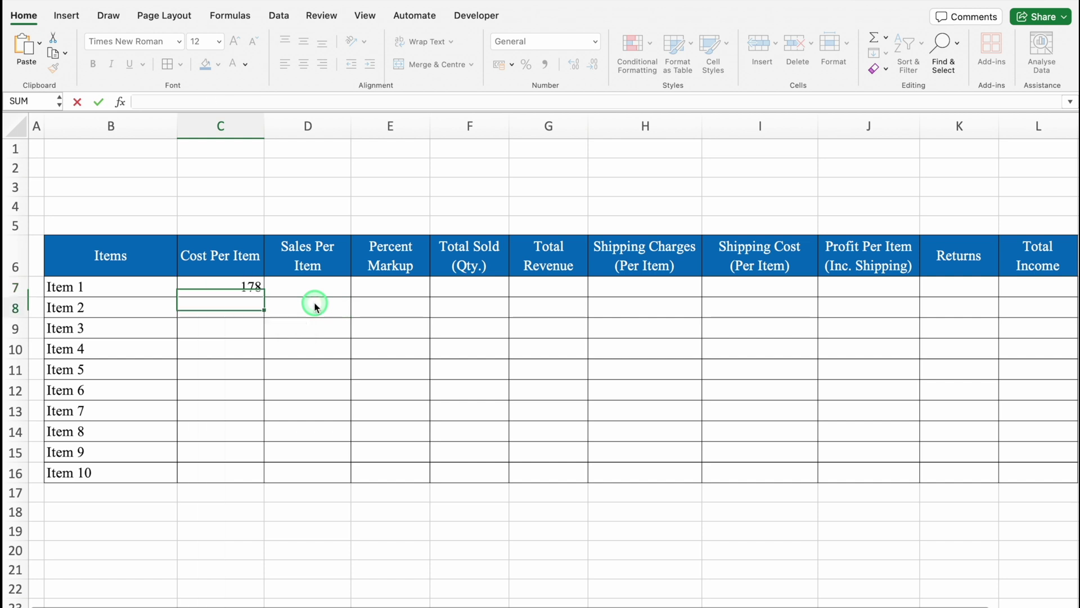
{"action": "left_click", "coordinate": [248, 286]}
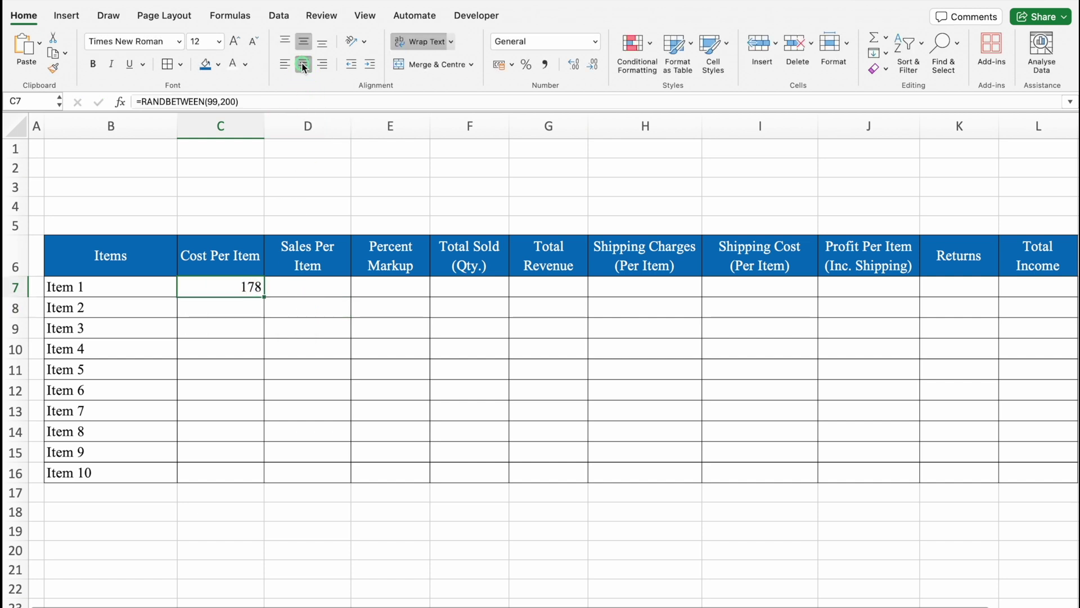
{"action": "double_click", "coordinate": [264, 297]}
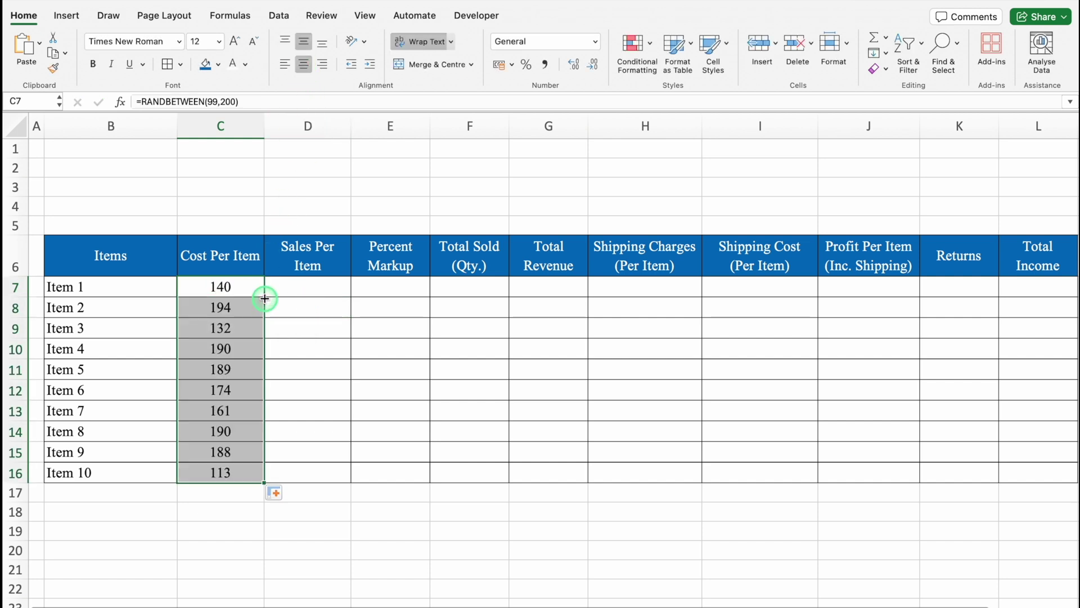
Copy the Cost Per Item formulas in C7:C16 and paste them back in place as values only.
{"action": "key", "text": "ctrl+c"}
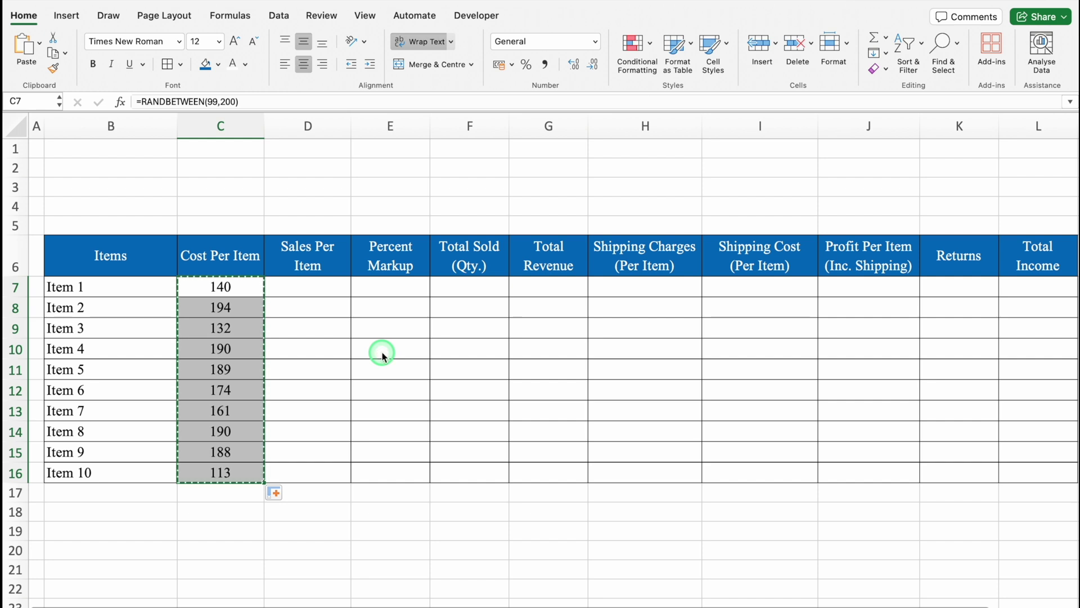
{"action": "left_click", "coordinate": [240, 287]}
{"action": "right_click", "coordinate": [241, 288]}
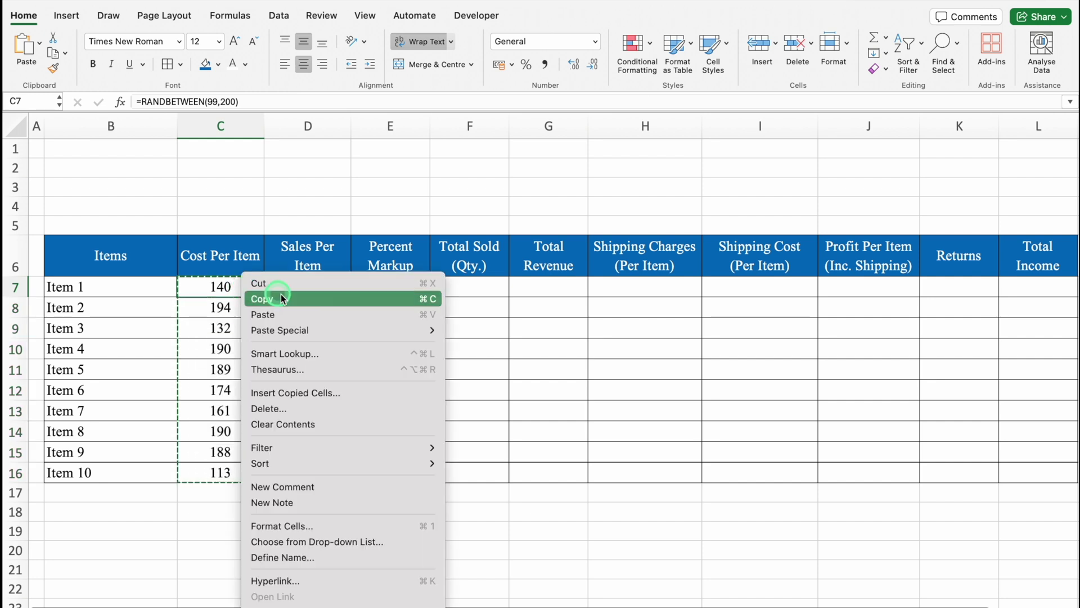
{"action": "mouse_move", "coordinate": [331, 330]}
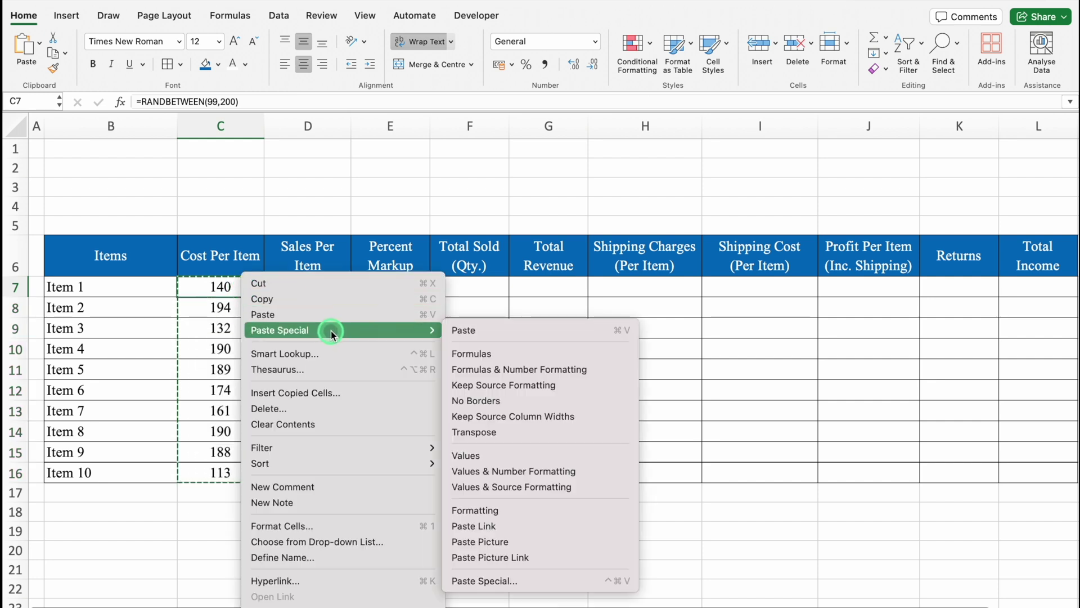
{"action": "left_click", "coordinate": [518, 457]}
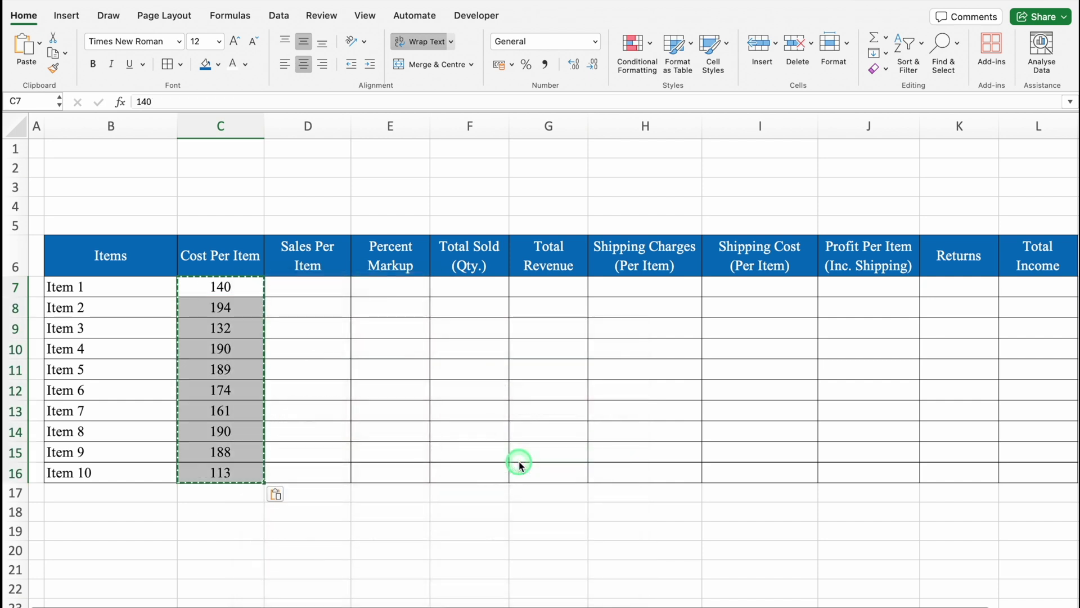
{"action": "left_click", "coordinate": [249, 293]}
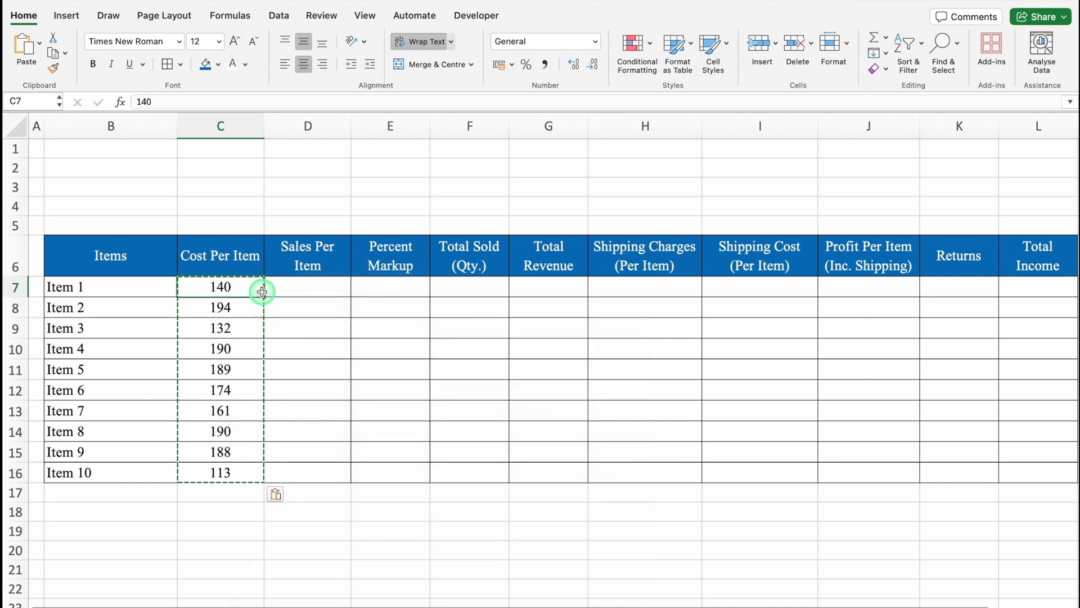
Enter =RANDBETWEEN(300,700) in D7, centred, and fill it down the Sales Per Item column through D16.
{"action": "left_click", "coordinate": [314, 290]}
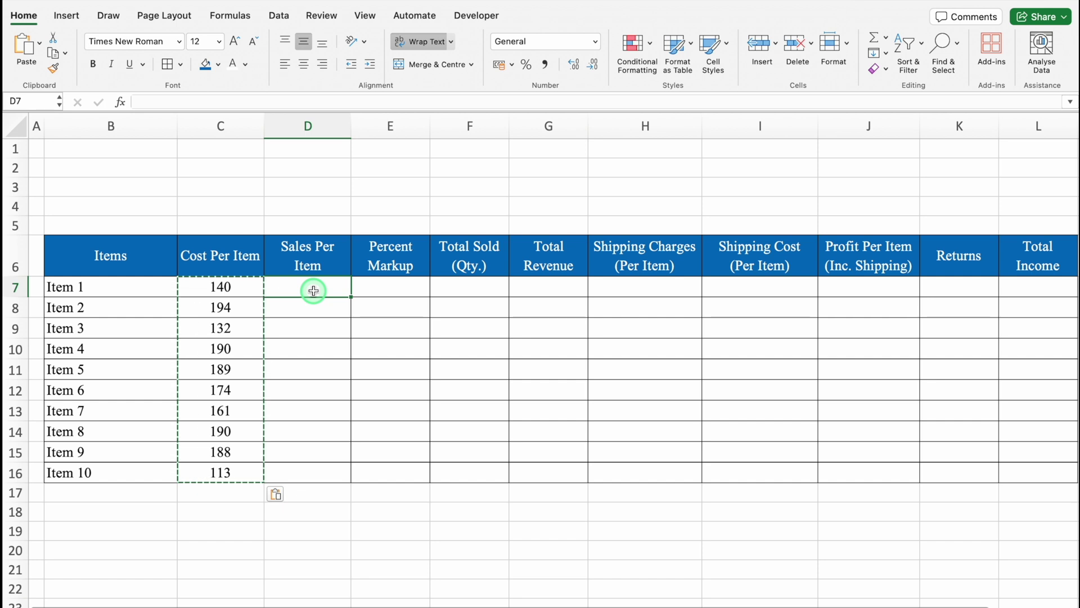
{"action": "type", "text": "=rand"}
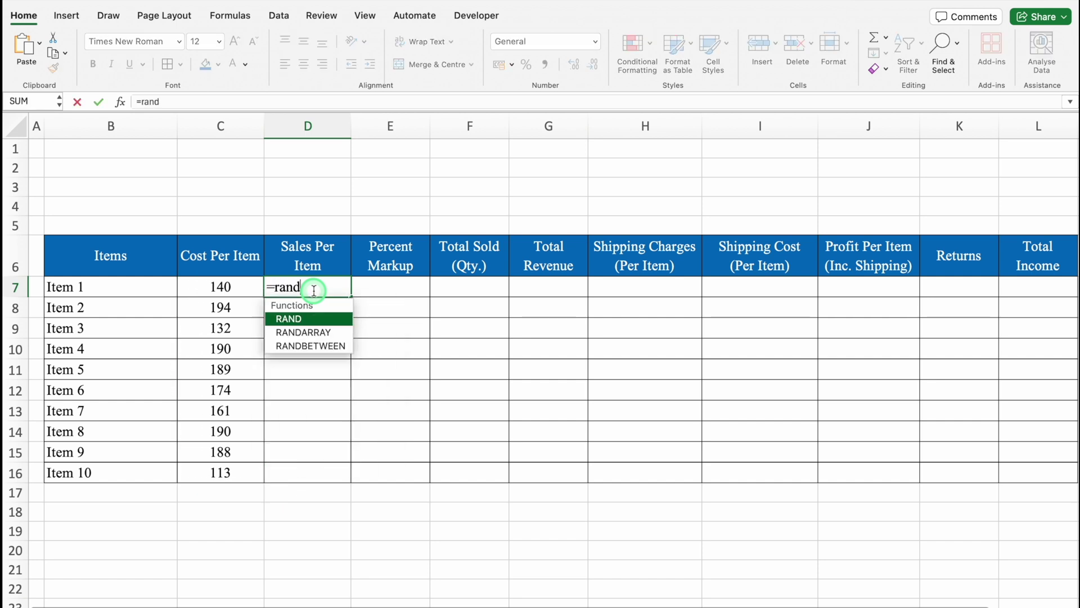
{"action": "double_click", "coordinate": [332, 346]}
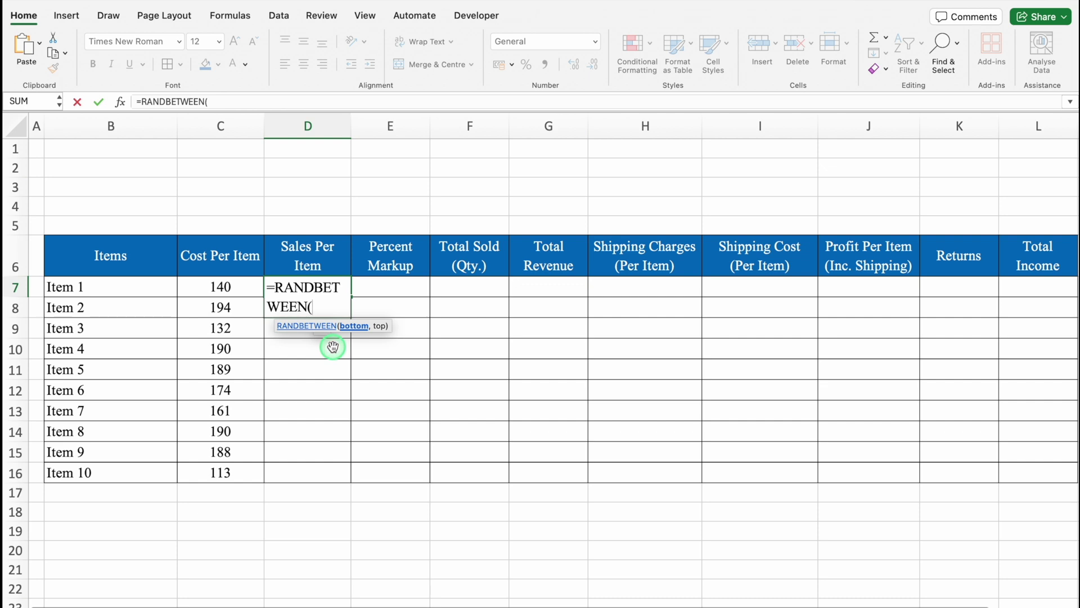
{"action": "type", "text": "300,7"}
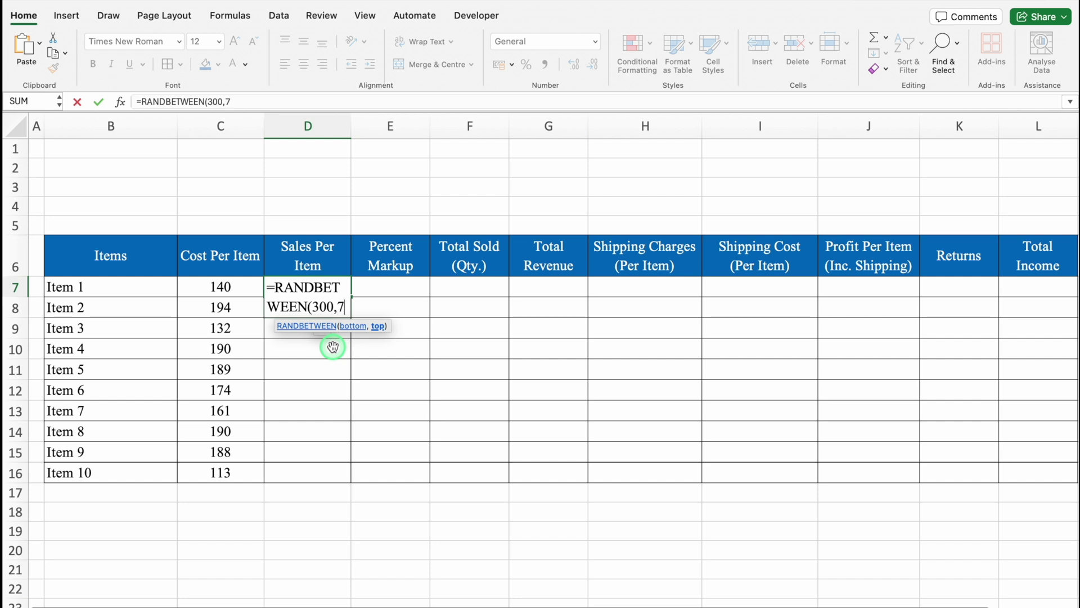
{"action": "type", "text": "00)"}
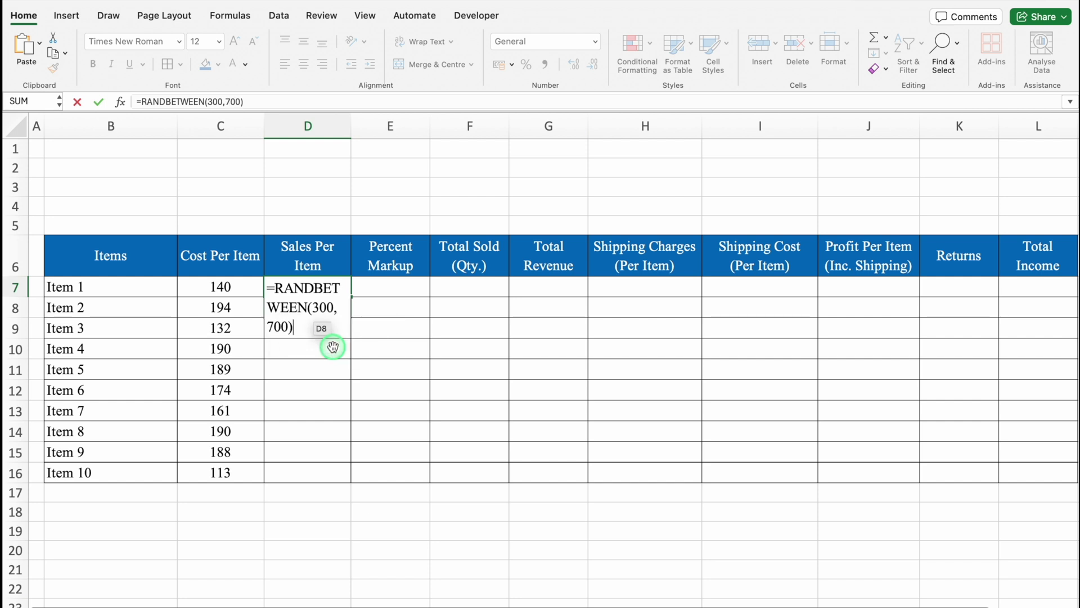
{"action": "key", "text": "Return"}
{"action": "left_click", "coordinate": [302, 287]}
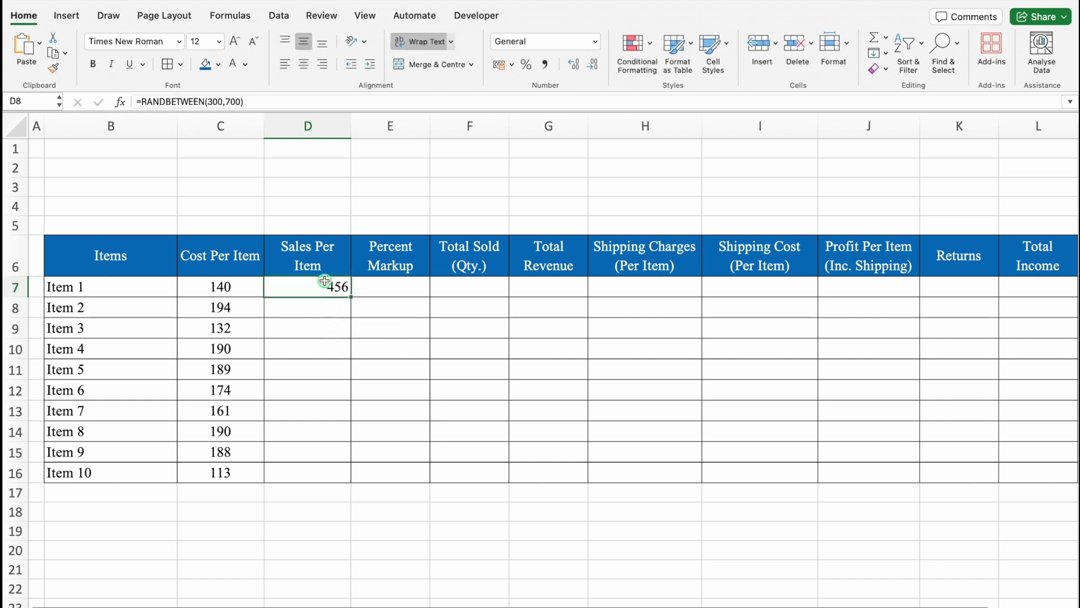
{"action": "left_click", "coordinate": [304, 63]}
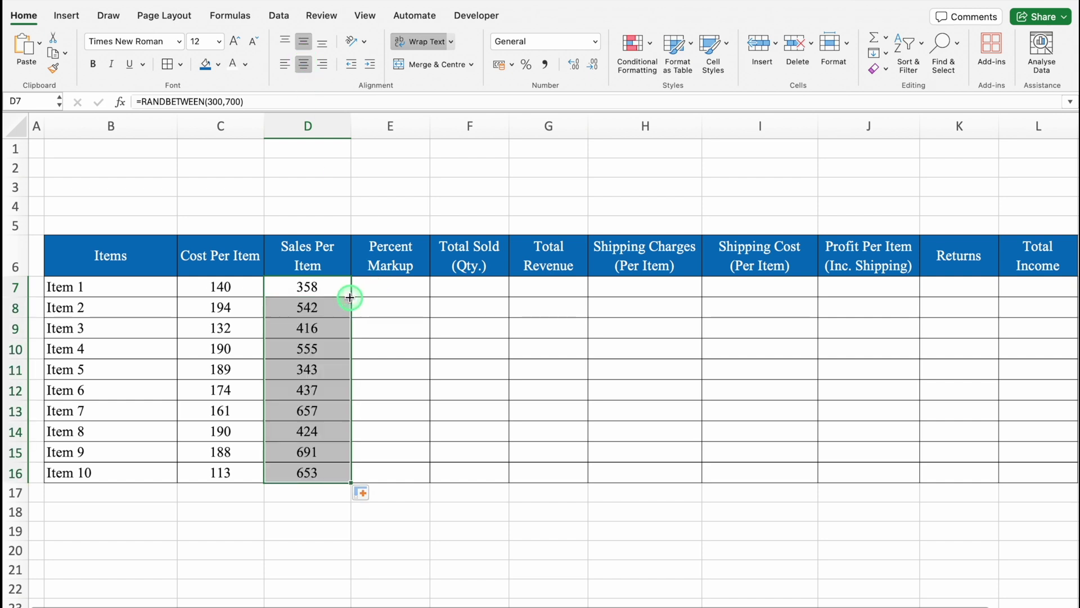
Copy the Sales Per Item formulas in D7:D16 and paste them back in place as values only.
{"action": "key", "text": "super+c"}
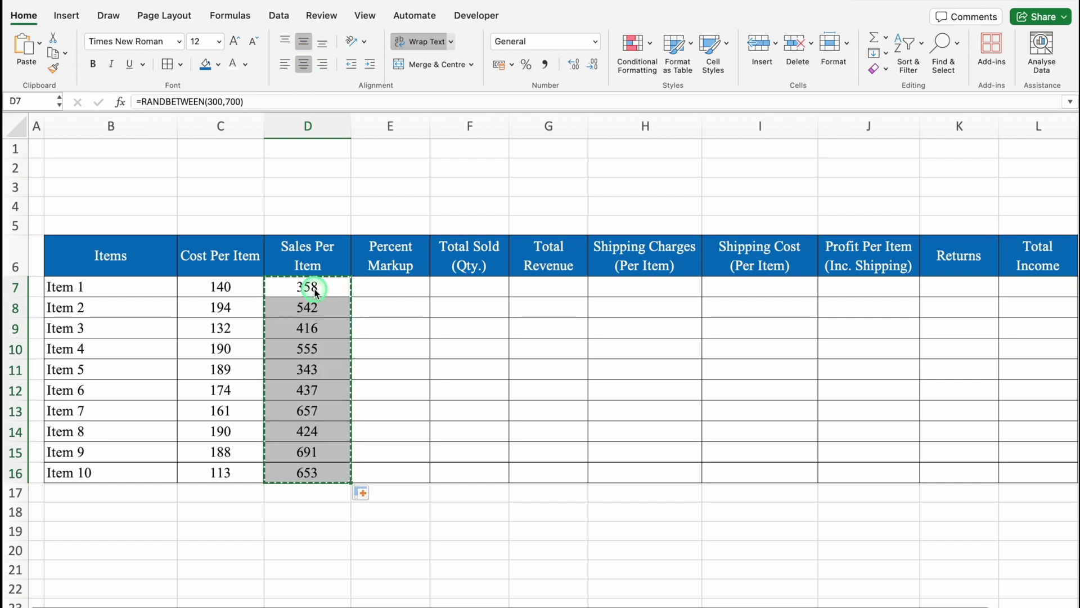
{"action": "left_click", "coordinate": [314, 287]}
{"action": "right_click", "coordinate": [314, 287]}
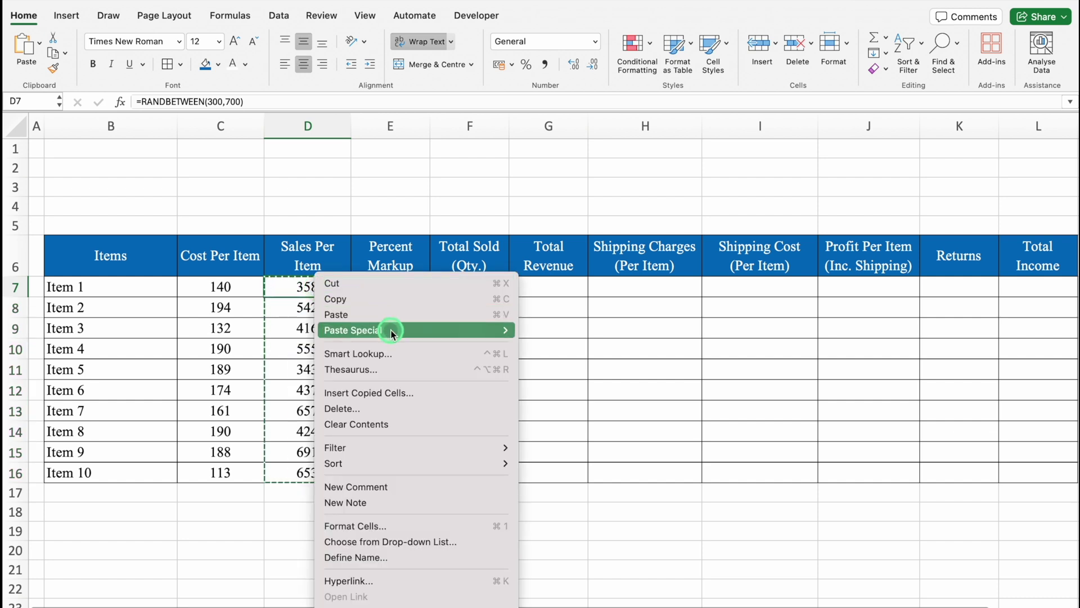
{"action": "mouse_move", "coordinate": [394, 329]}
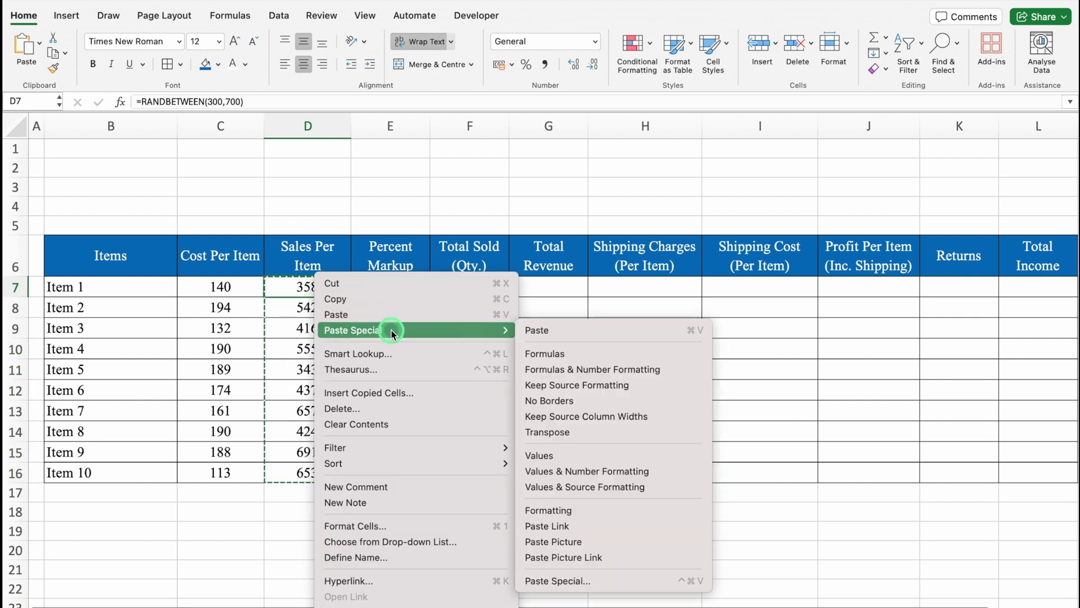
{"action": "left_click", "coordinate": [558, 455]}
Format the entire Percent Markup column E as centred percentages.
{"action": "left_click", "coordinate": [408, 291]}
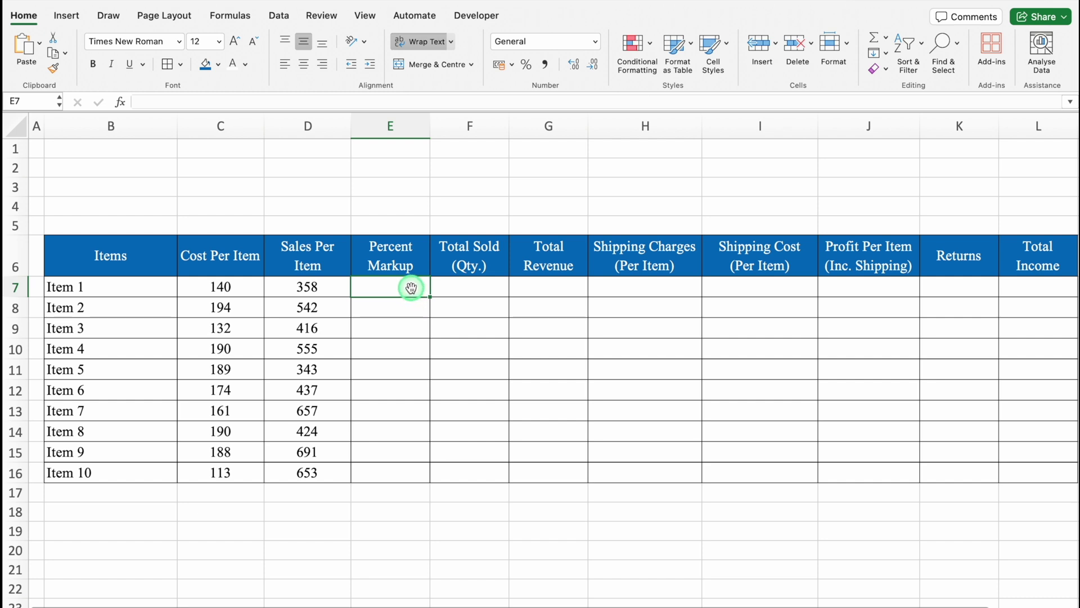
{"action": "left_click", "coordinate": [392, 125]}
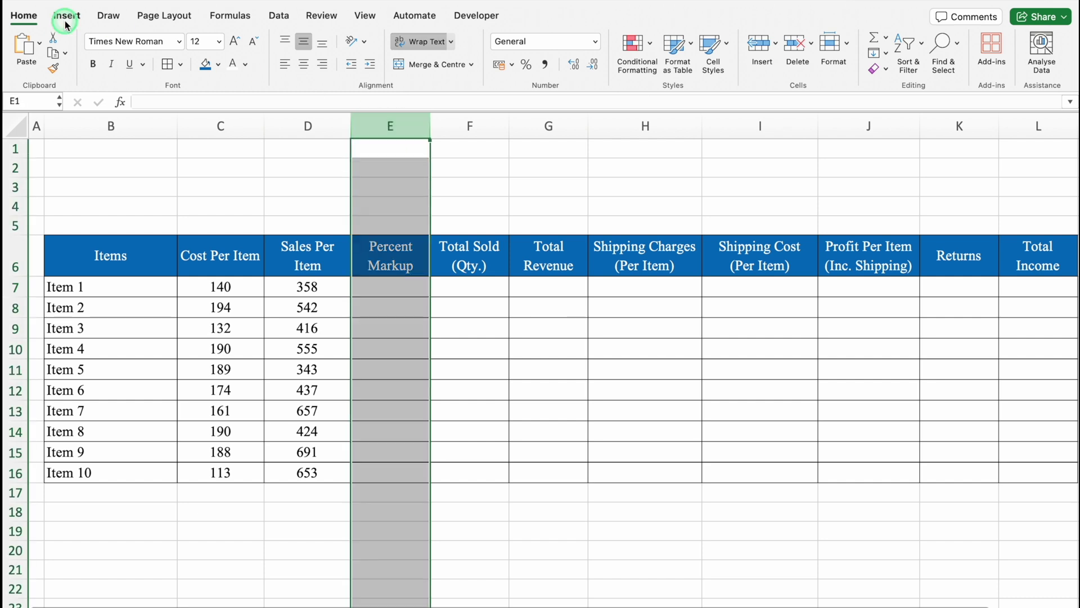
{"action": "left_click", "coordinate": [527, 67]}
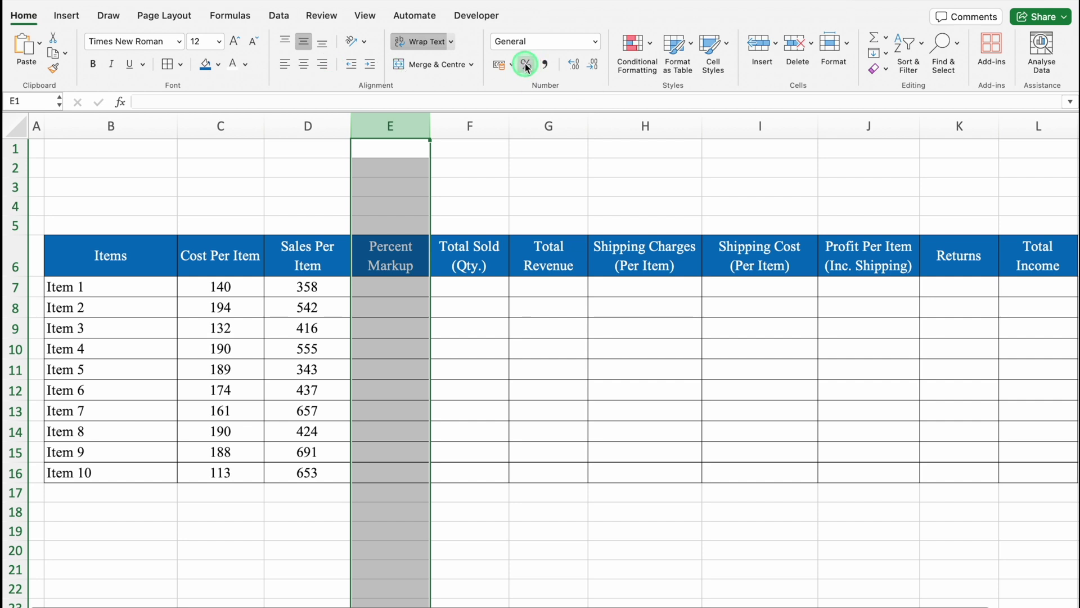
Enter the formula =D7-C7 in E7 to subtract Item 1's cost from its sales price.
{"action": "left_click", "coordinate": [394, 288]}
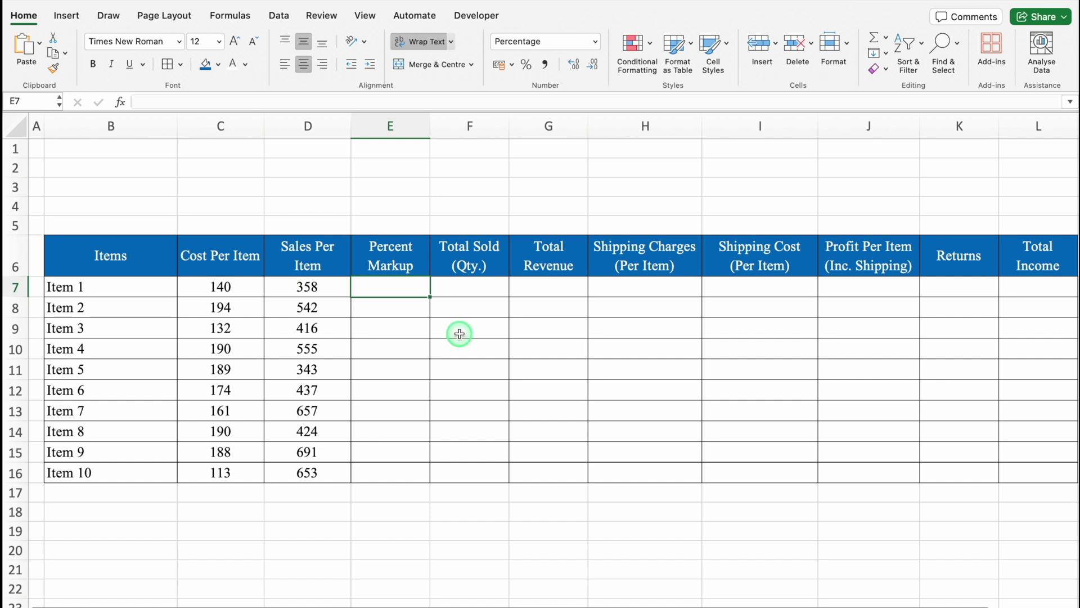
{"action": "type", "text": "="}
{"action": "left_click", "coordinate": [337, 288]}
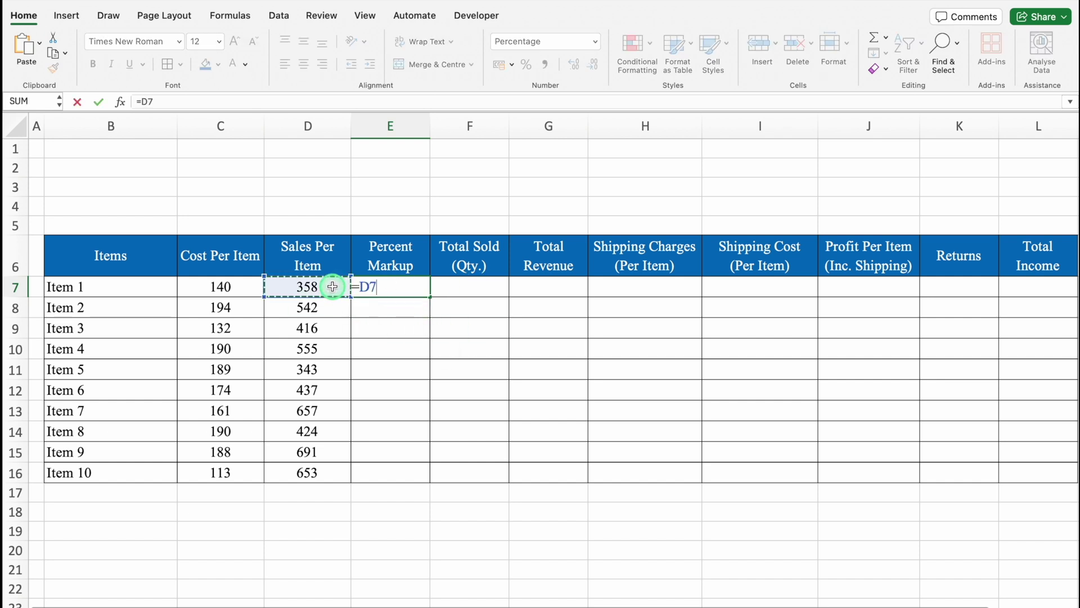
{"action": "type", "text": "-"}
{"action": "left_click", "coordinate": [222, 287]}
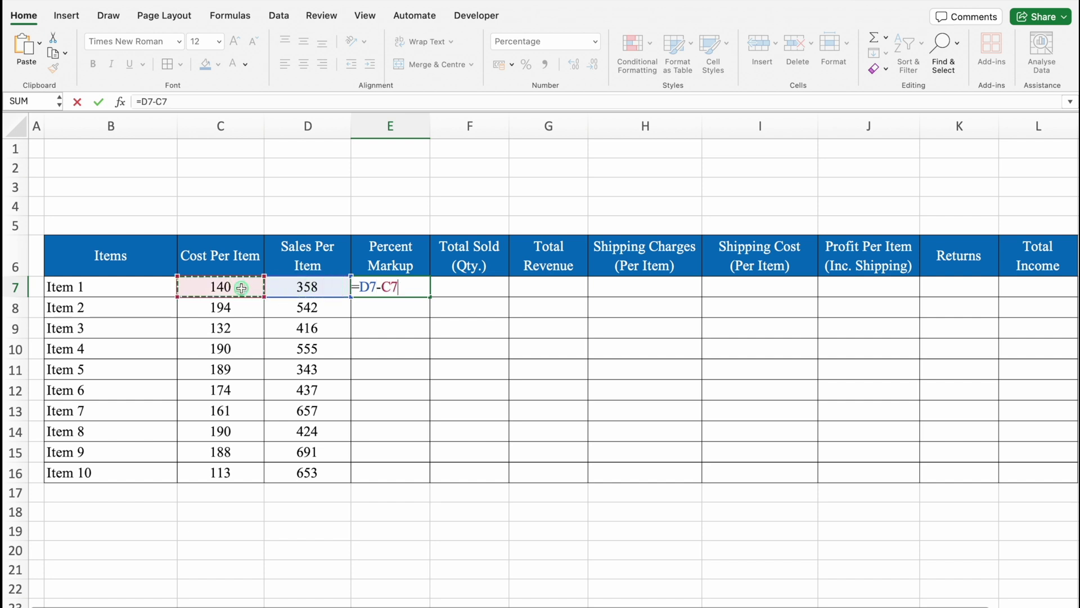
{"action": "key", "text": "Return"}
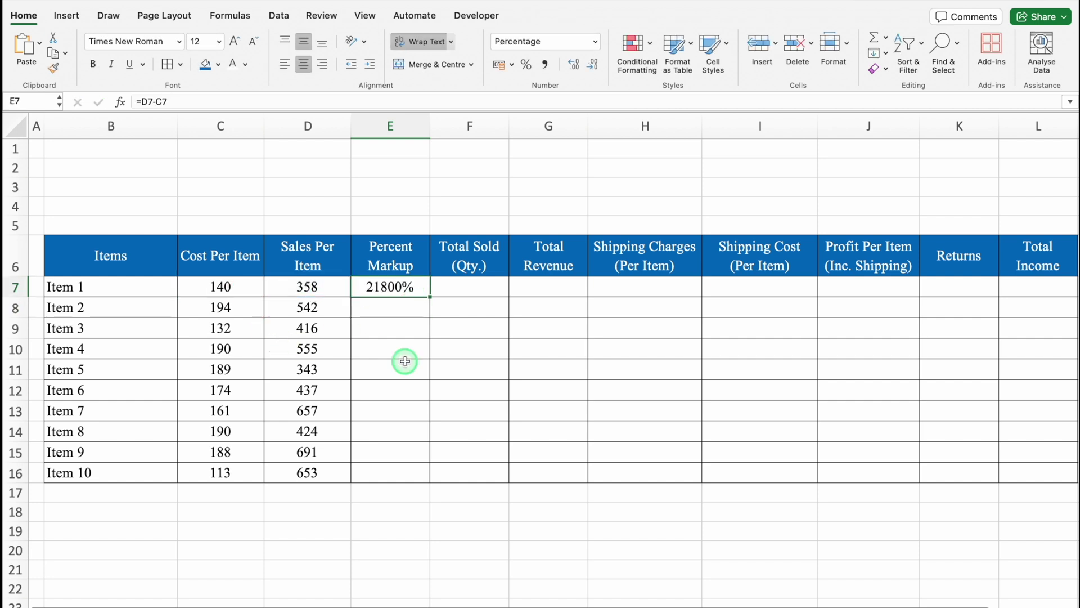
Change Item 1's Percent Markup formula in E7 to =(D7-C7)/C7 and fill it down through E16.
{"action": "double_click", "coordinate": [404, 288]}
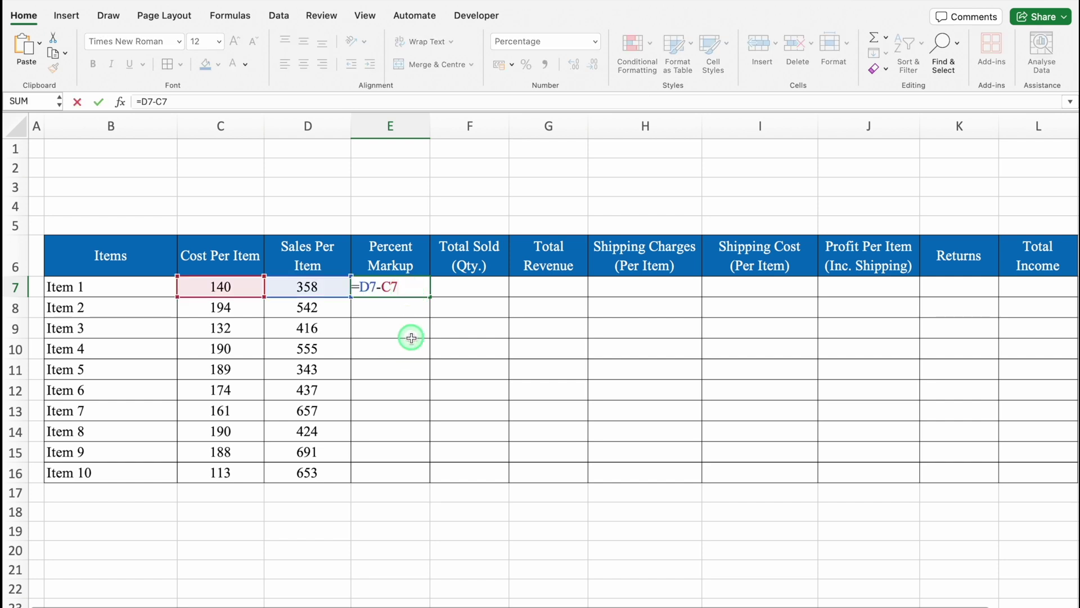
{"action": "type", "text": ")"}
{"action": "left_click", "coordinate": [356, 287]}
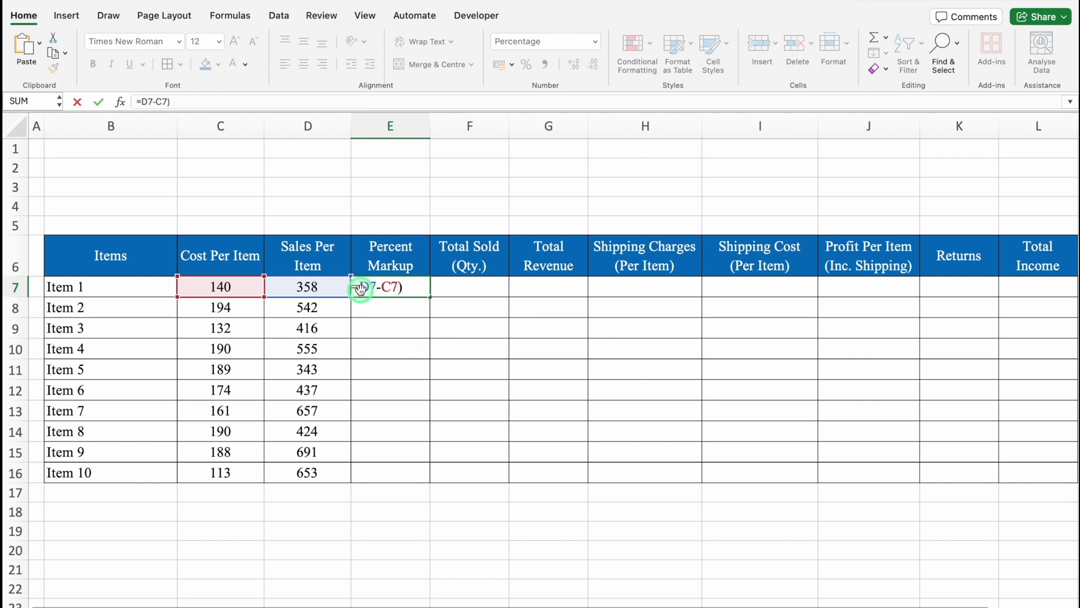
{"action": "type", "text": "("}
{"action": "key", "text": "End"}
{"action": "type", "text": "/"}
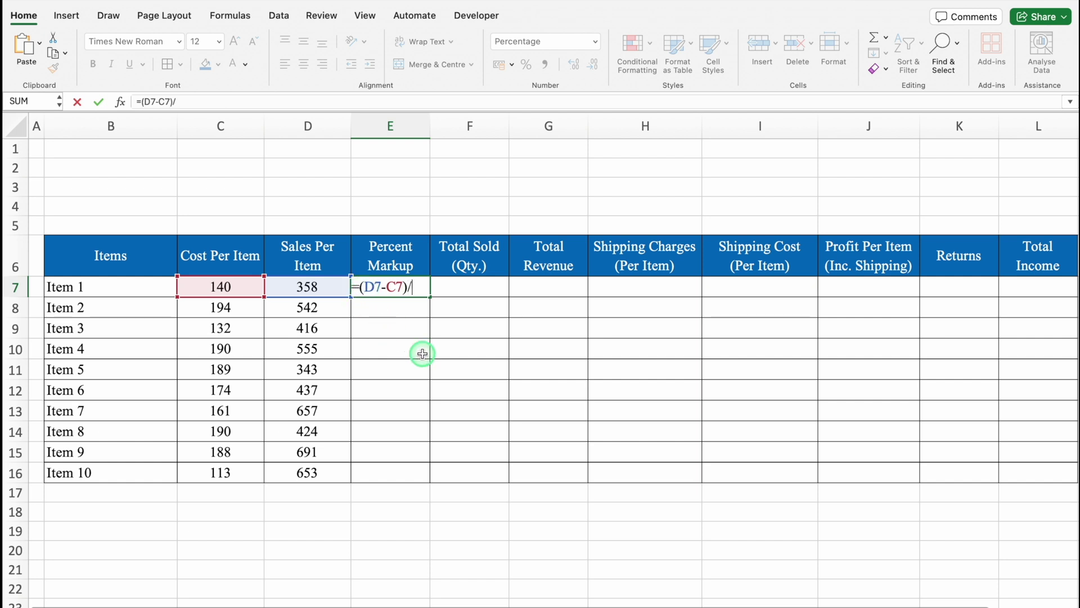
{"action": "left_click", "coordinate": [242, 287]}
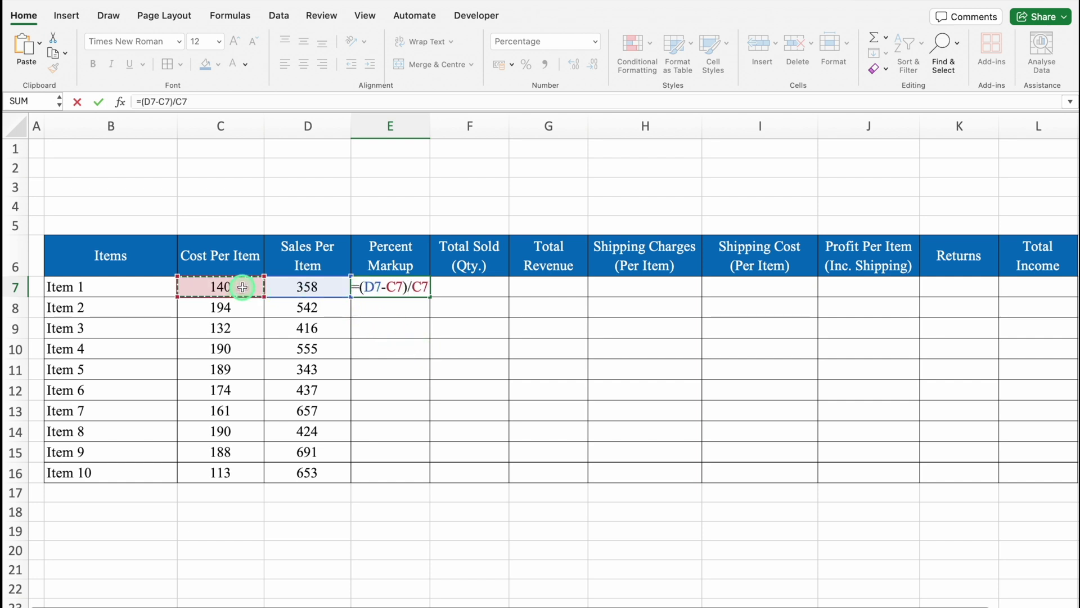
{"action": "key", "text": "Return"}
{"action": "left_click", "coordinate": [397, 287]}
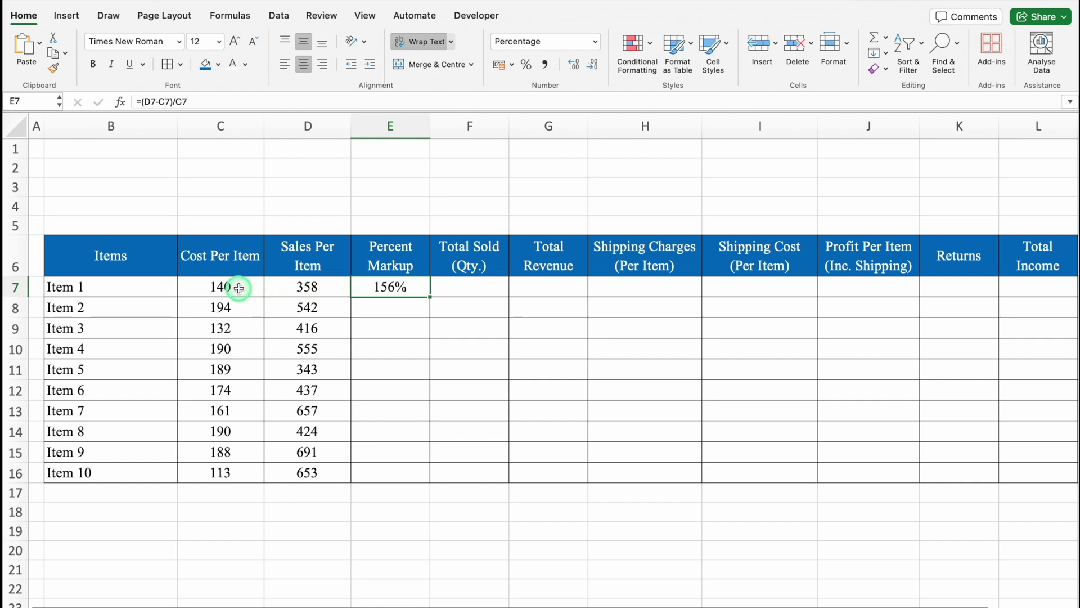
{"action": "double_click", "coordinate": [430, 296]}
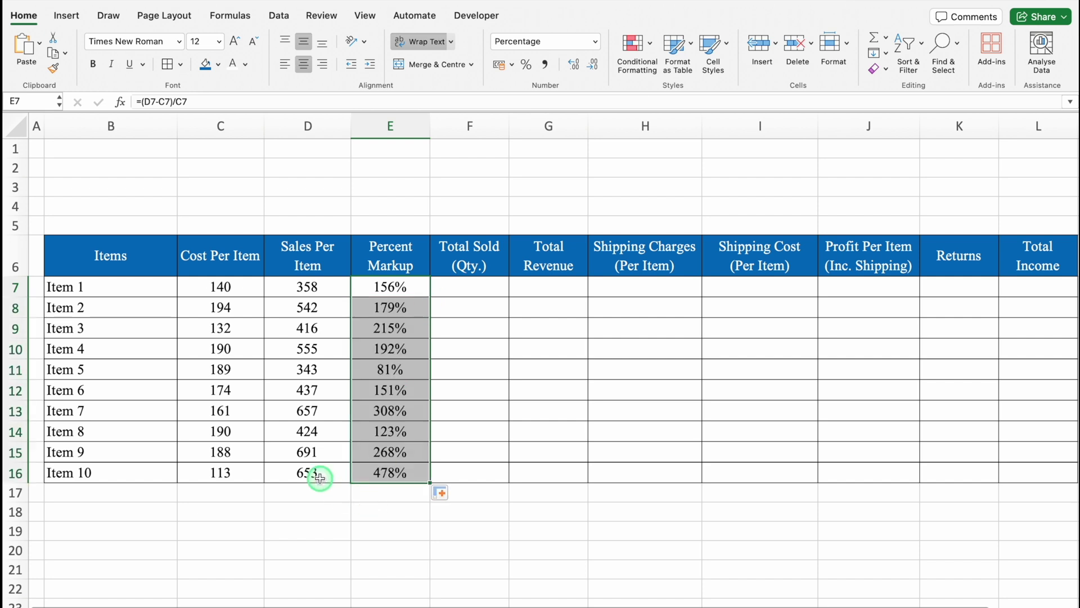
Clear the costs of Items 6 to 10 in C12:C16 to test the markup formula, and undo the deletion.
{"action": "left_click_drag", "start_coordinate": [242, 391], "coordinate": [243, 473]}
{"action": "key", "text": "Delete"}
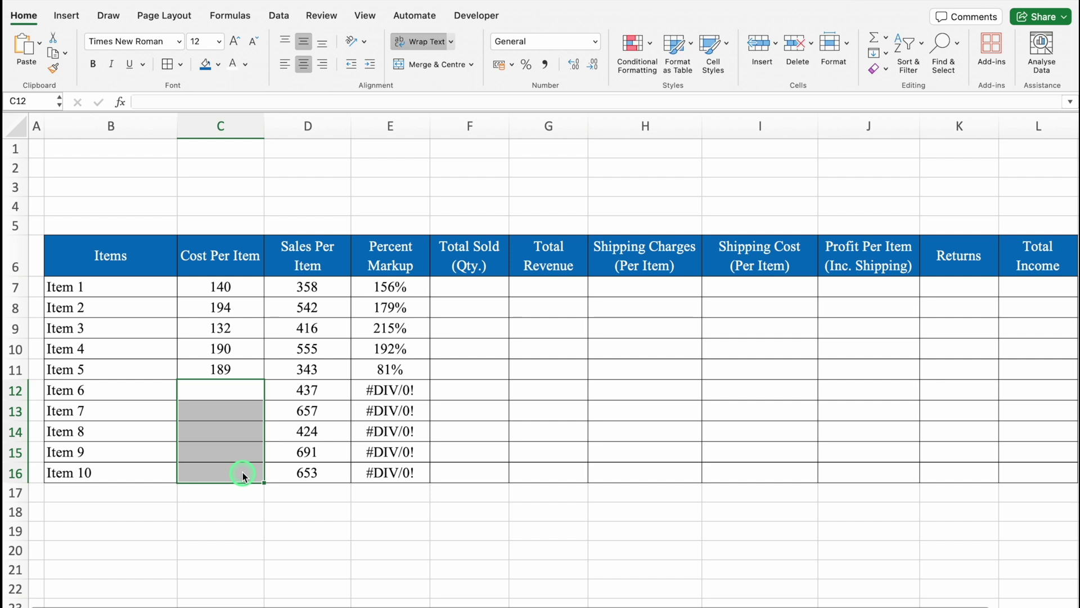
{"action": "key", "text": "cmd+z"}
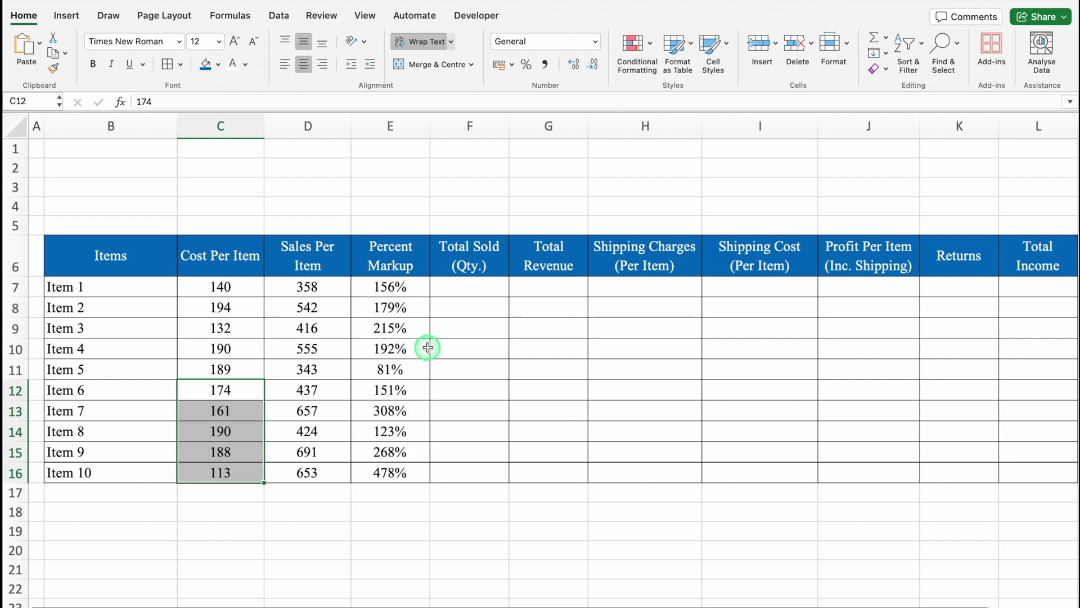
Wrap the markup formula in E7 as =IFERROR((D7-C7)/C7,"") and fill it down through E16.
{"action": "left_click", "coordinate": [416, 291]}
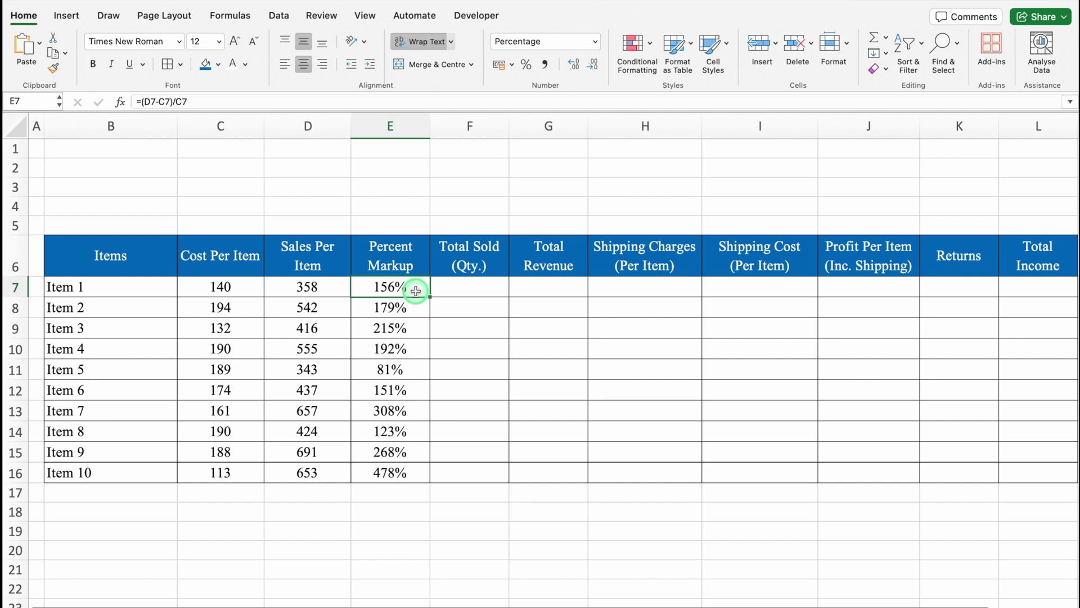
{"action": "left_click", "coordinate": [143, 105]}
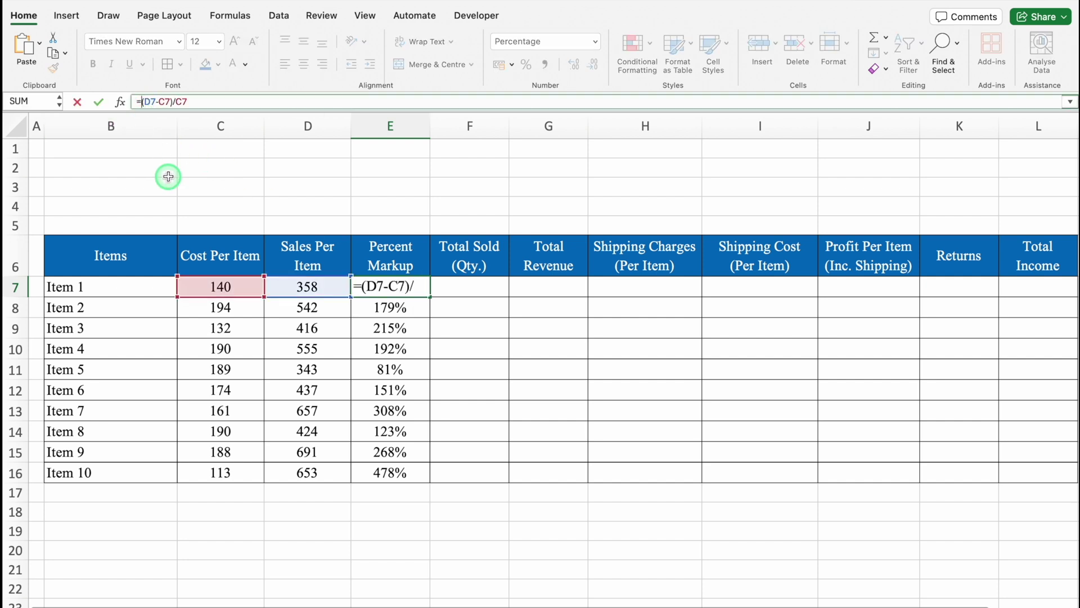
{"action": "type", "text": "iferr"}
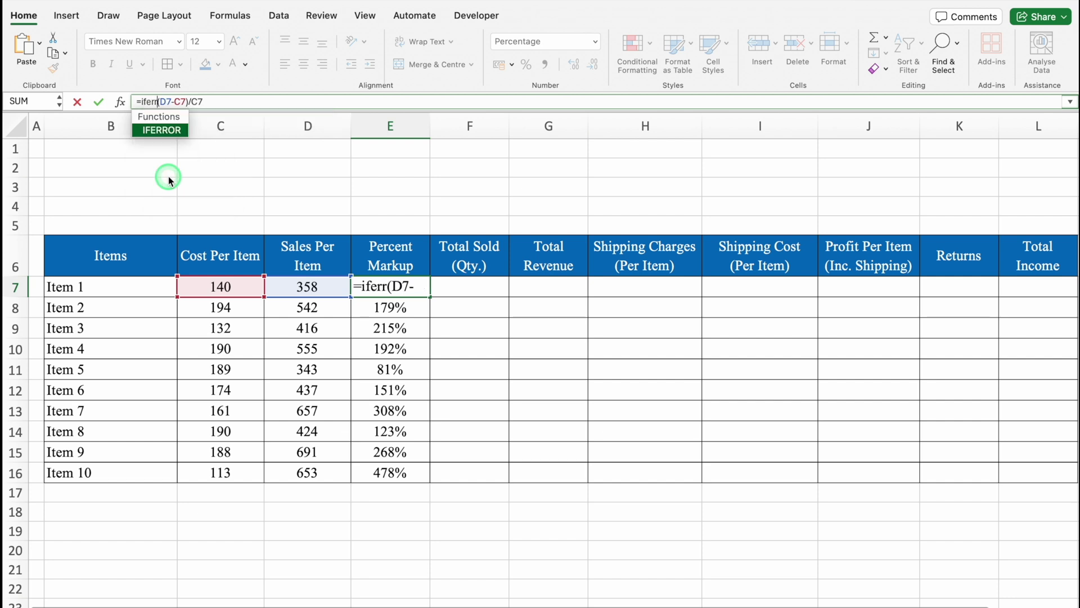
{"action": "double_click", "coordinate": [171, 133]}
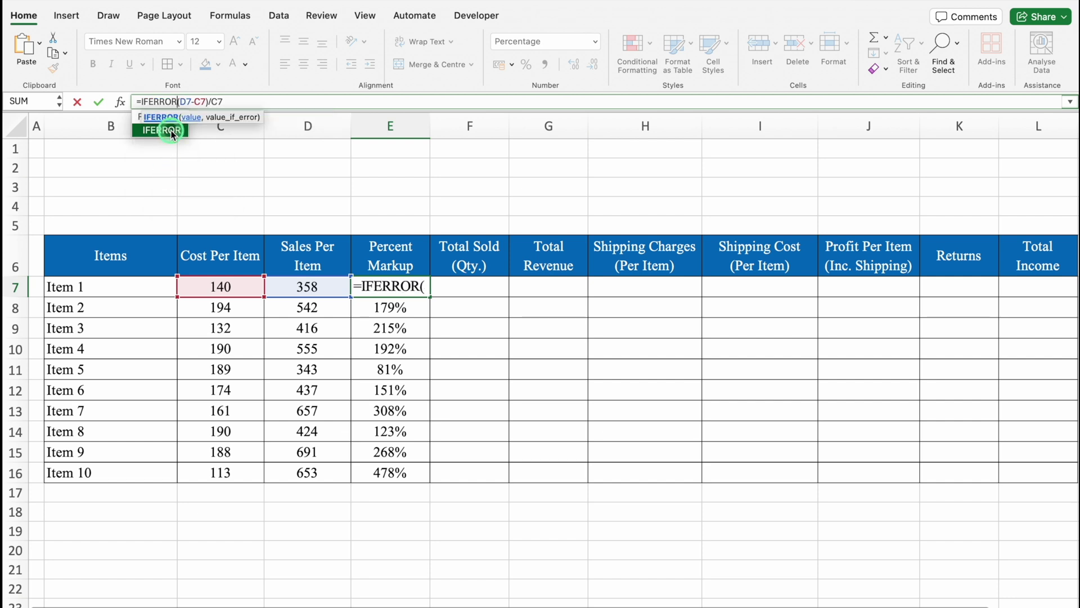
{"action": "key", "text": "End"}
{"action": "type", "text": ","}
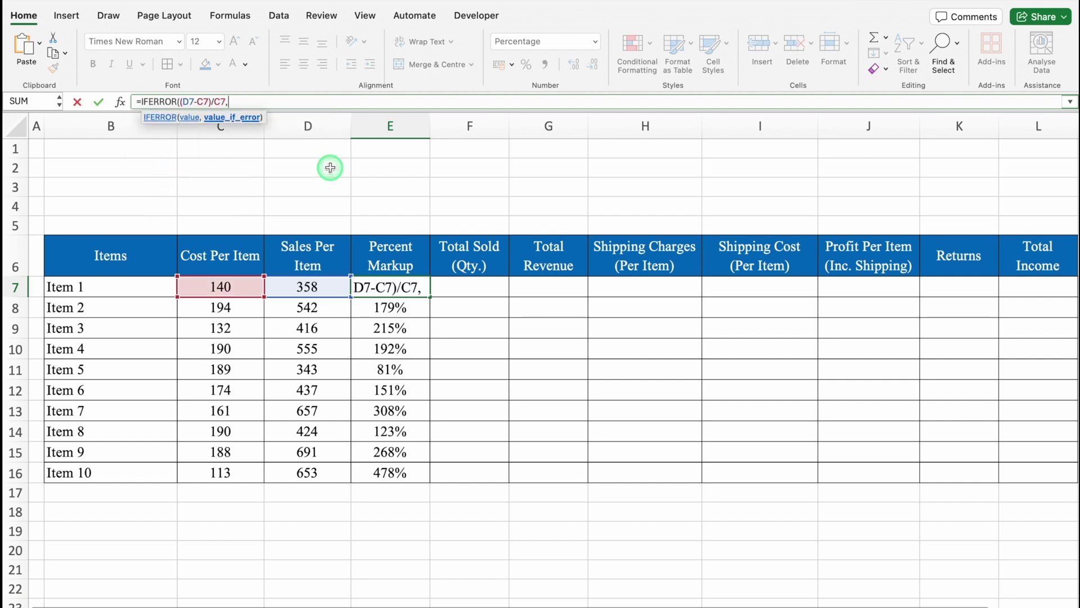
{"action": "type", "text": "\"\")"}
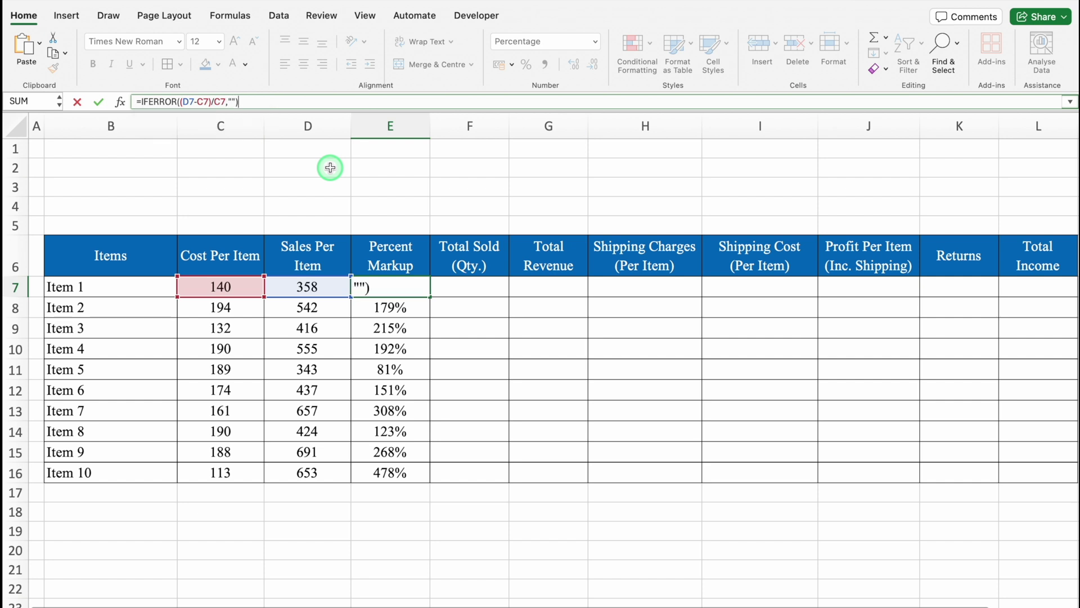
{"action": "key", "text": "Return"}
{"action": "left_click", "coordinate": [417, 283]}
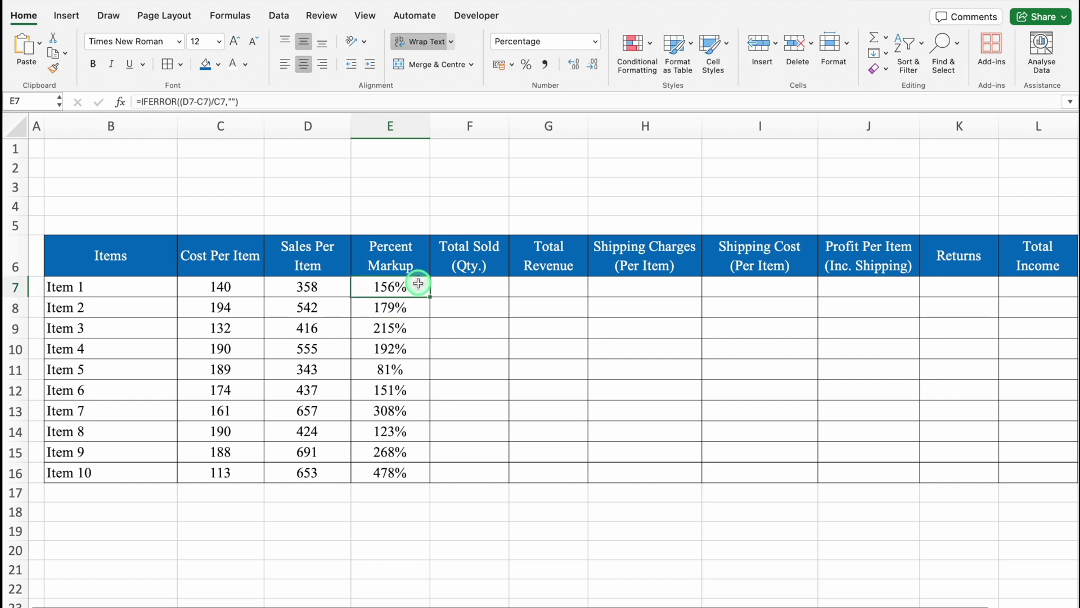
{"action": "double_click", "coordinate": [429, 297]}
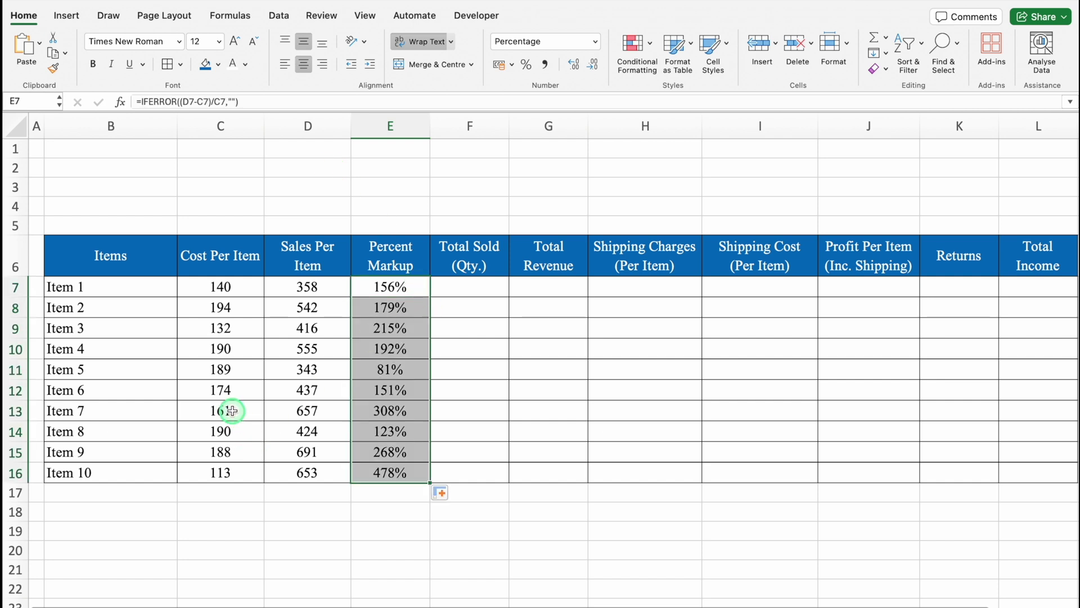
Clear the costs of Items 7 to 10 in C13:C16 to test the IFERROR formula, and undo the deletion.
{"action": "left_click_drag", "start_coordinate": [232, 411], "coordinate": [235, 472]}
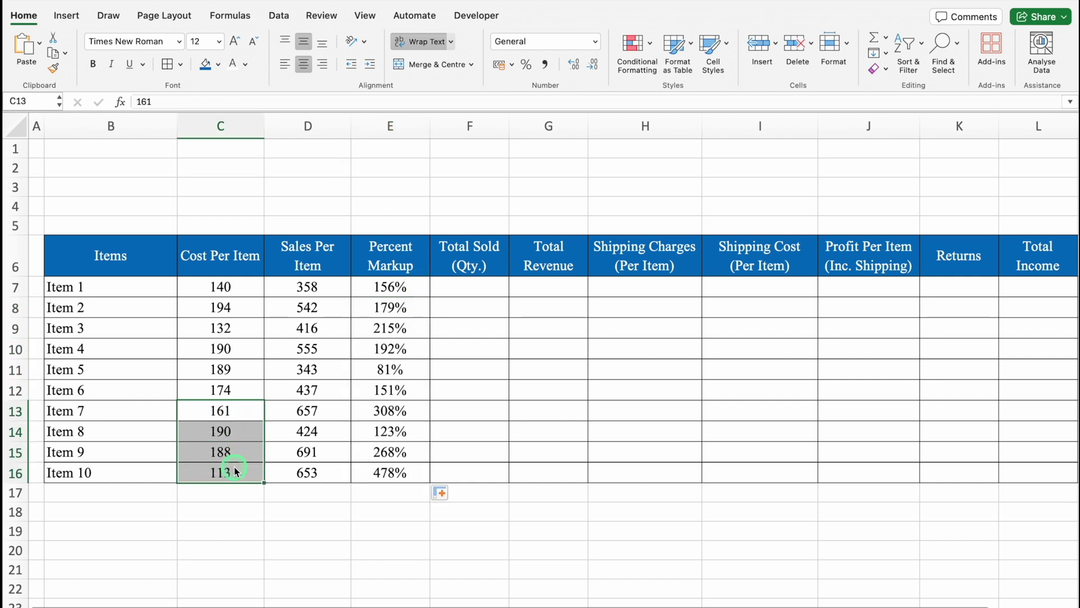
{"action": "key", "text": "Delete"}
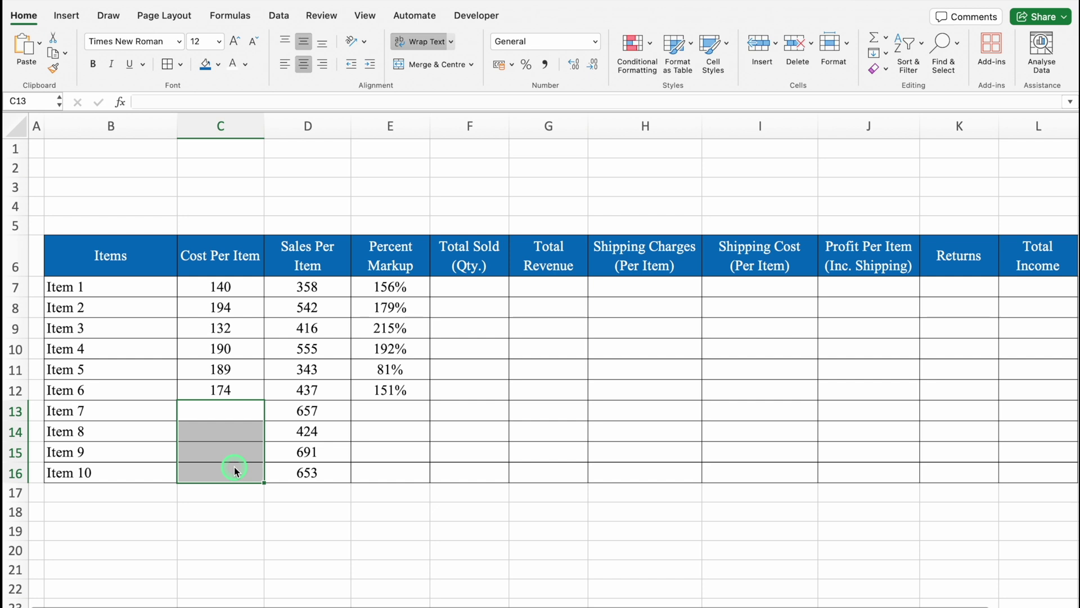
{"action": "key", "text": "super+z"}
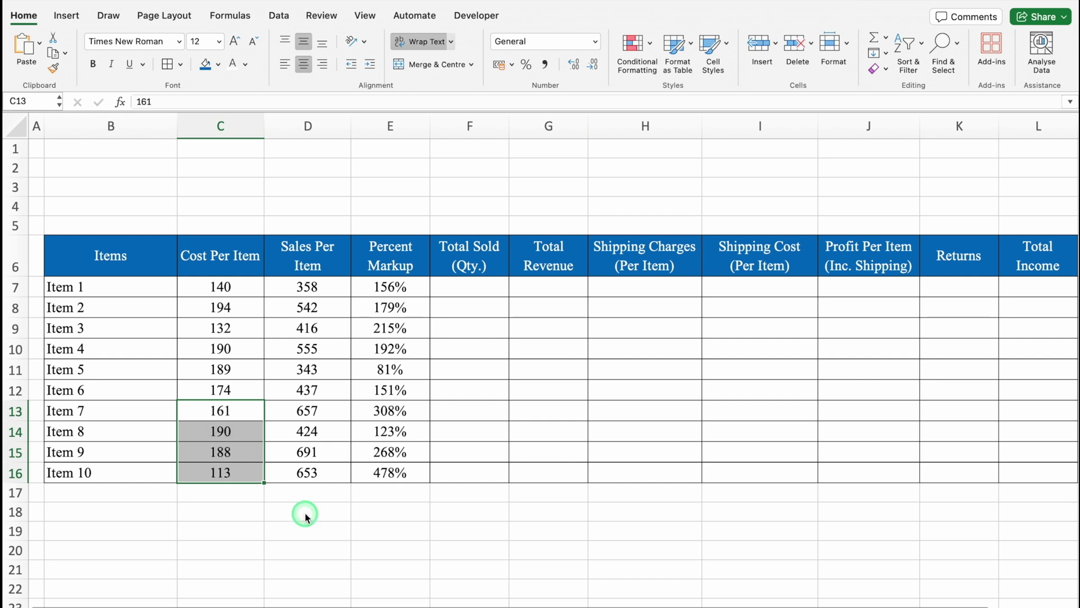
Shade the Percent Markup cells E7:E16 with a light gray fill.
{"action": "left_click_drag", "start_coordinate": [415, 285], "coordinate": [403, 466]}
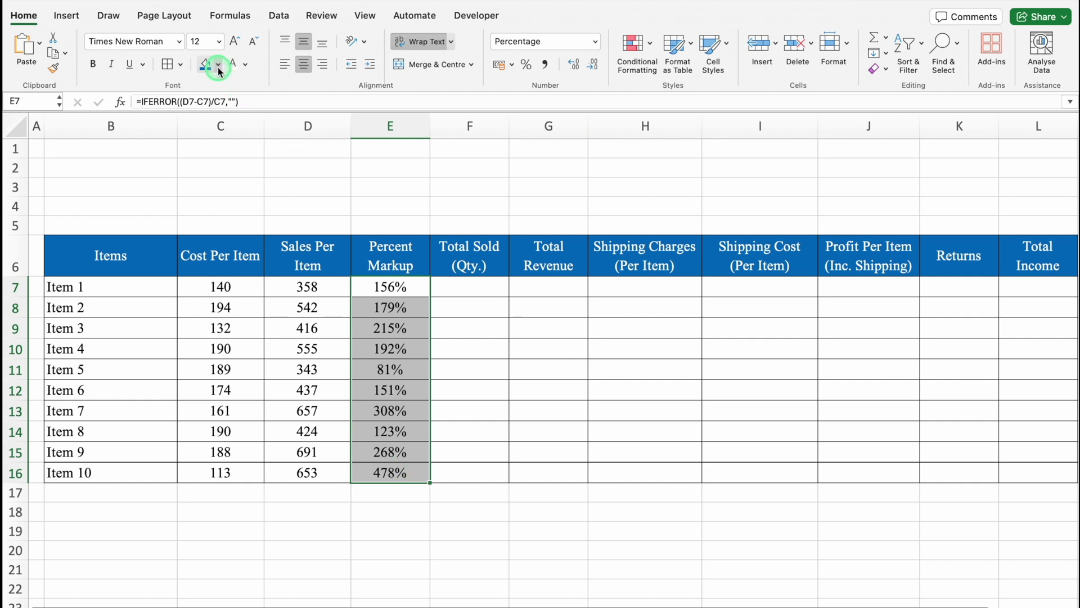
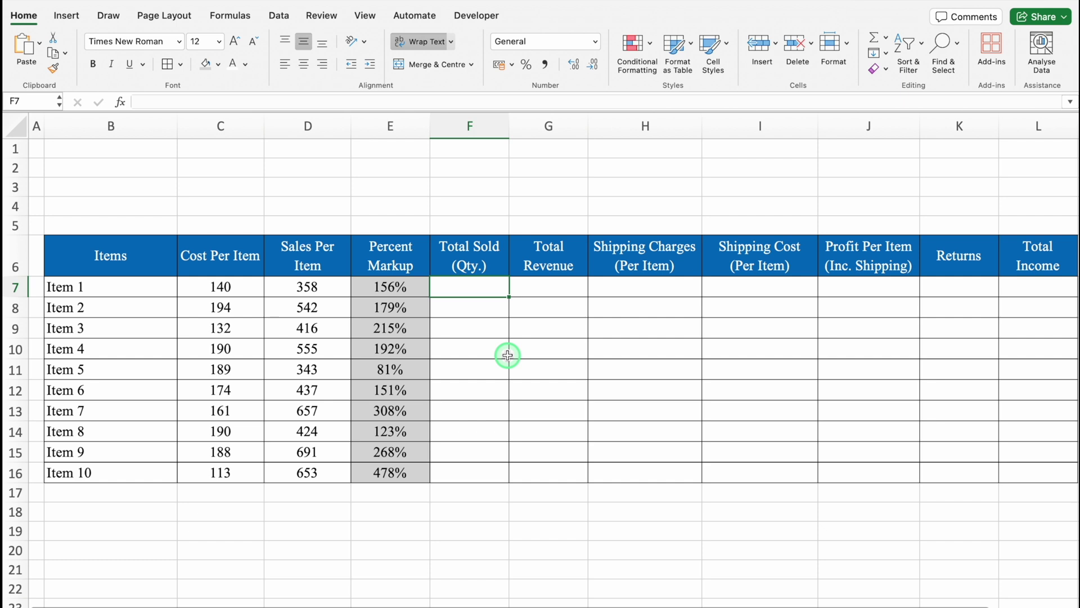
Enter =RANDBETWEEN(150,800) in F7, centred, and fill it down the Total Sold (Qty.) column through F16.
{"action": "type", "text": "=rand"}
{"action": "double_click", "coordinate": [494, 345]}
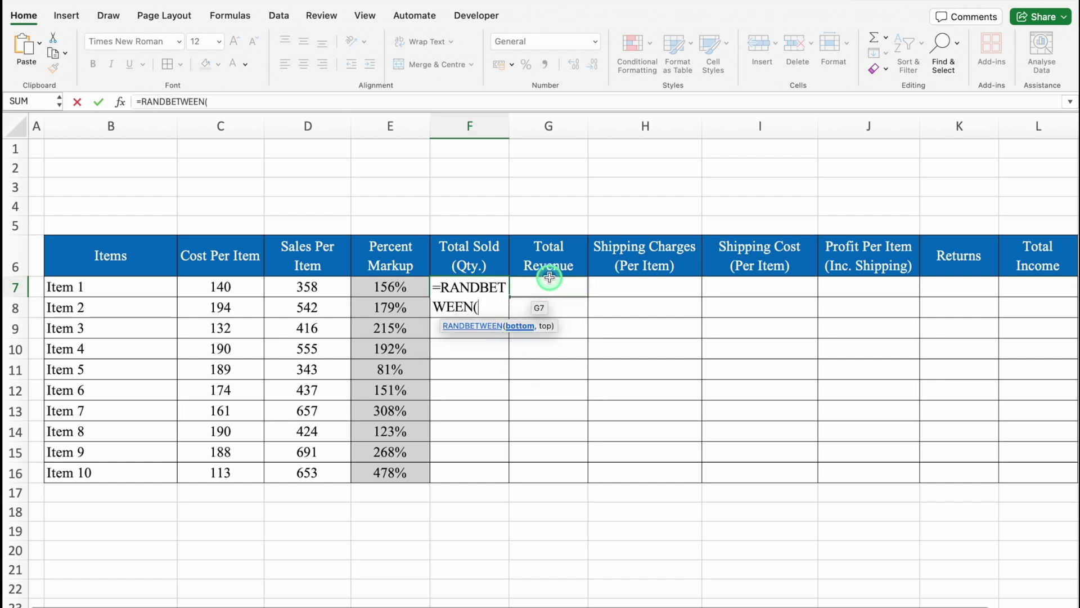
{"action": "type", "text": "150,"}
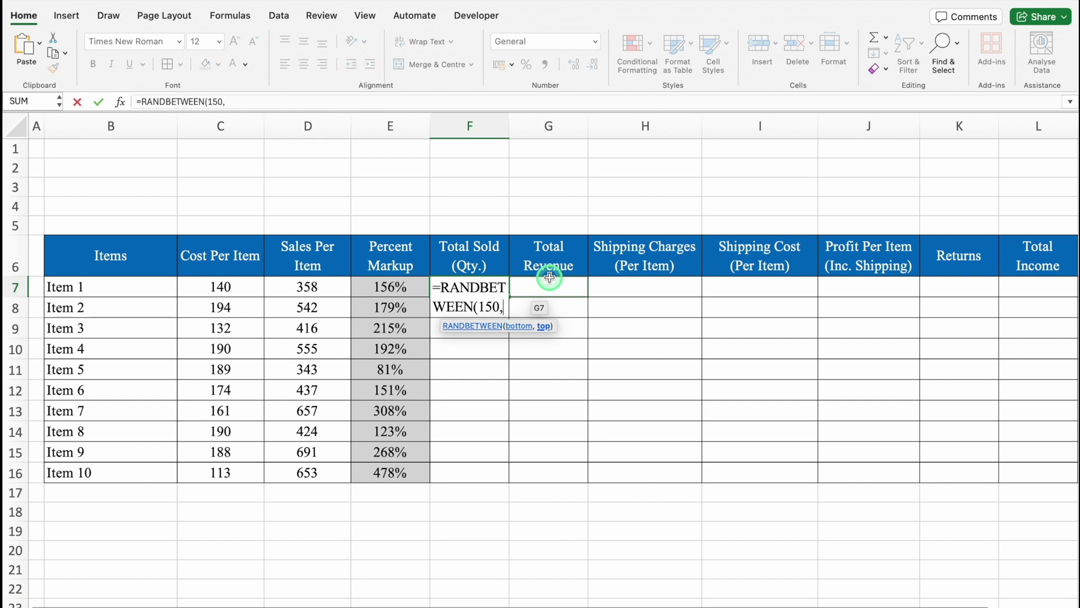
{"action": "type", "text": "800"}
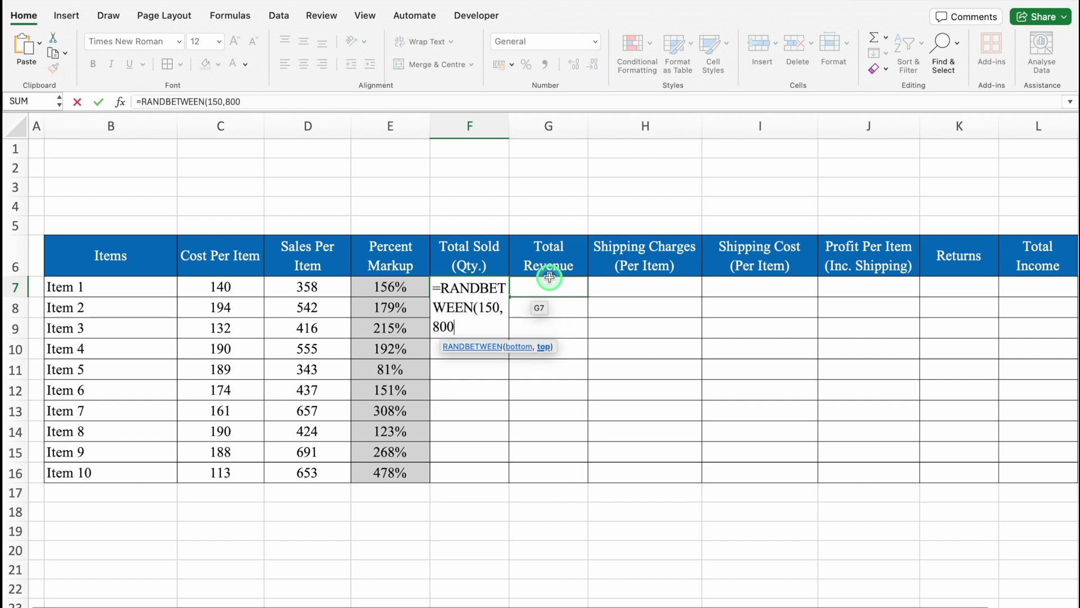
{"action": "type", "text": ")"}
{"action": "left_click", "coordinate": [549, 277]}
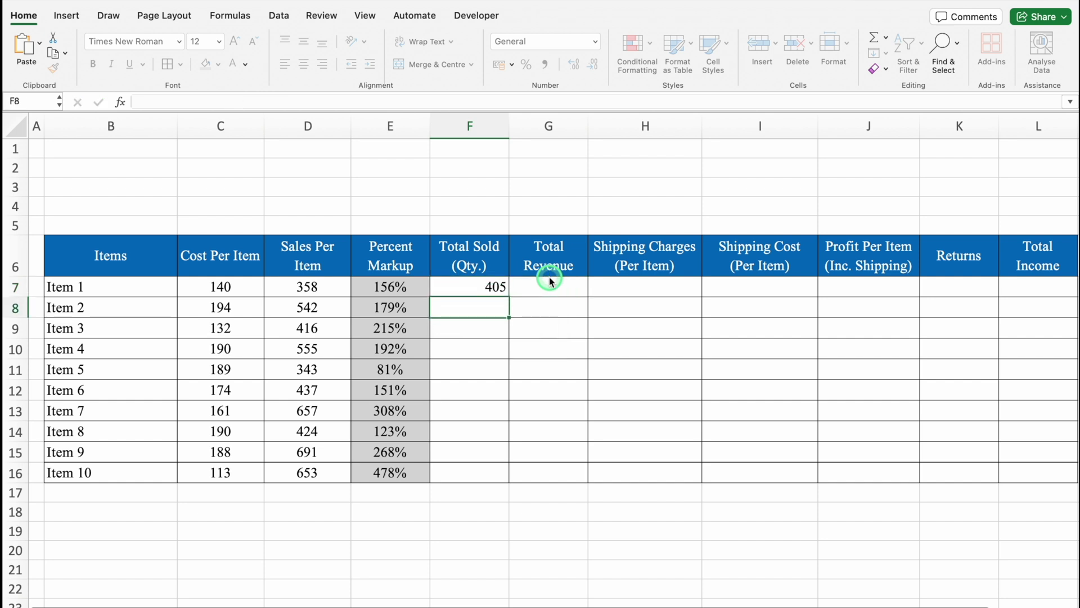
{"action": "left_click", "coordinate": [494, 287]}
{"action": "left_click", "coordinate": [304, 63]}
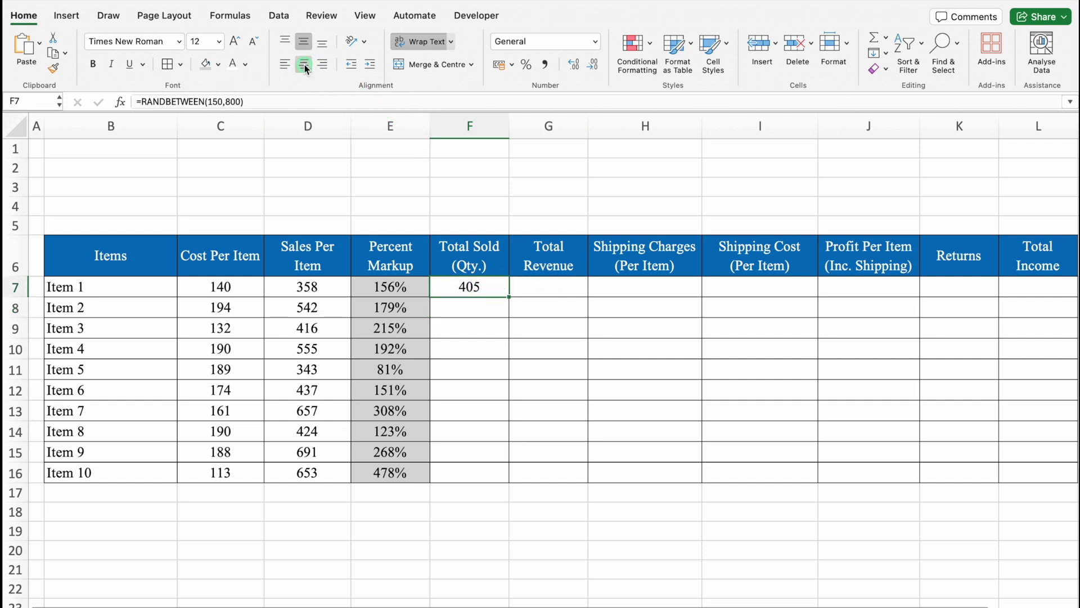
{"action": "double_click", "coordinate": [508, 297]}
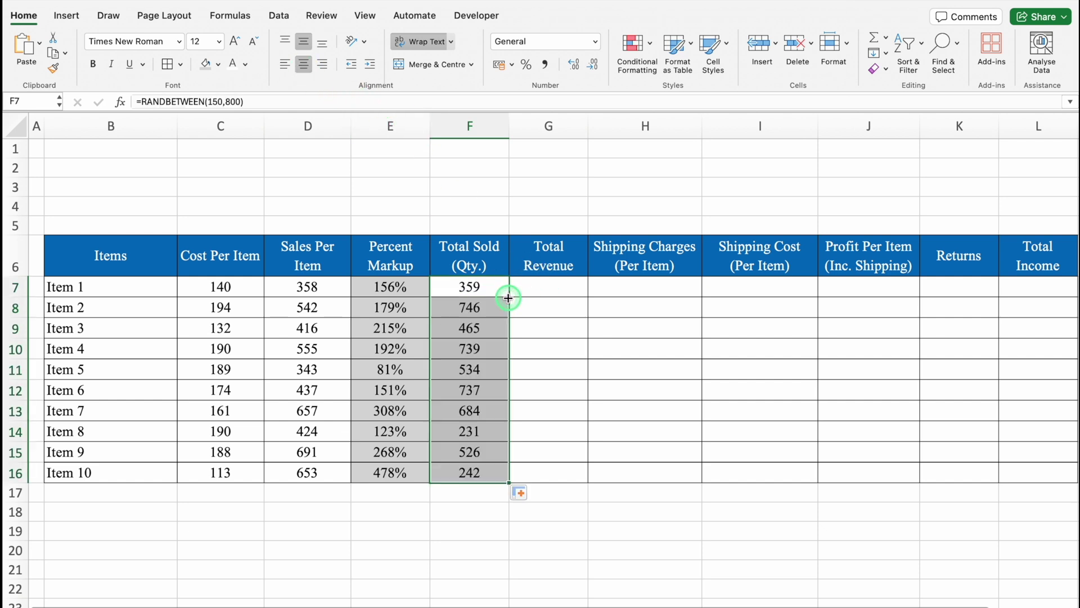
Copy the Total Sold formulas in F7:F16 and paste them back in place as values only.
{"action": "key", "text": "ctrl+c"}
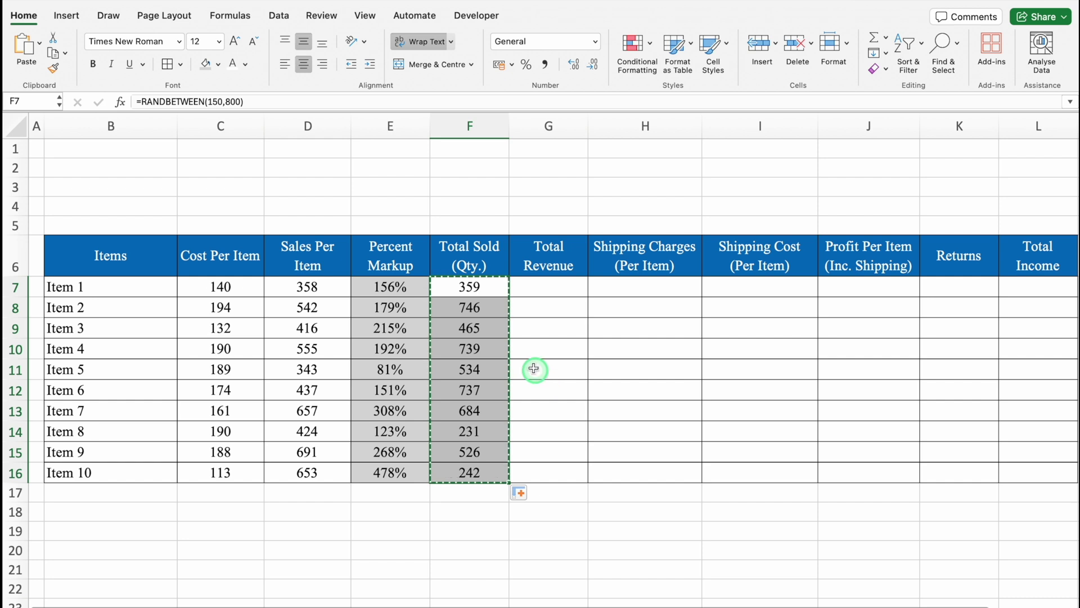
{"action": "left_click", "coordinate": [477, 288]}
{"action": "right_click", "coordinate": [478, 289]}
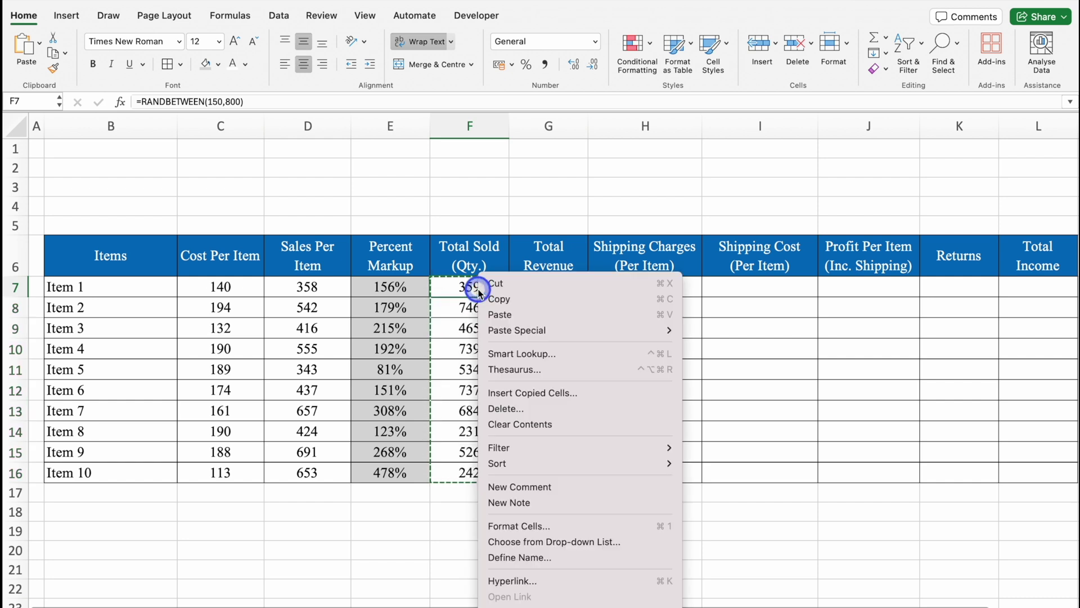
{"action": "mouse_move", "coordinate": [543, 333]}
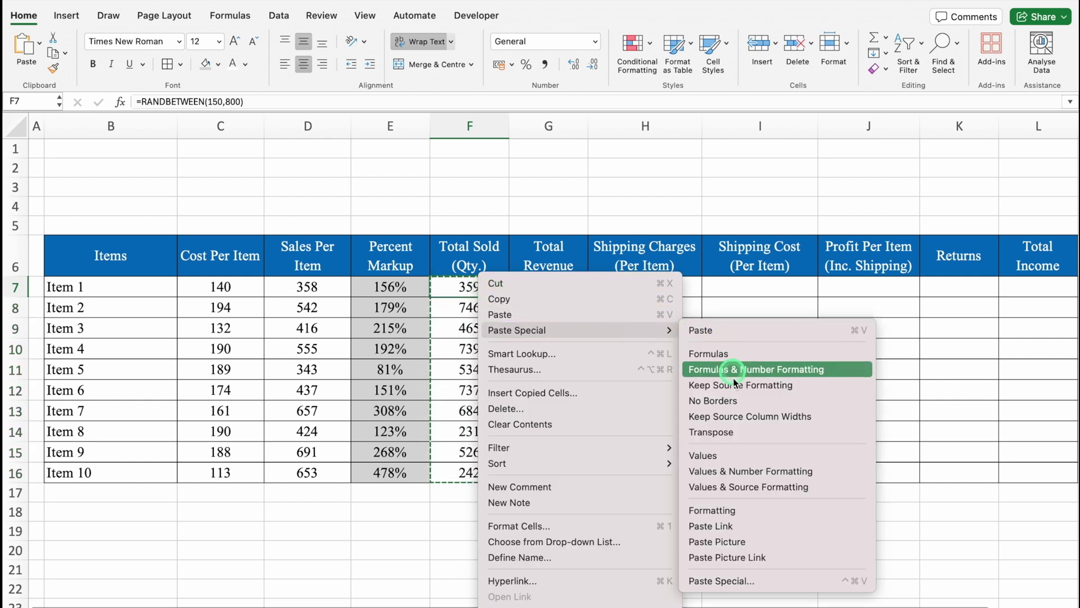
{"action": "left_click", "coordinate": [729, 454]}
Enter the Total Revenue formula =D7*F7 in G7 for Item 1 and centre the cell.
{"action": "left_click", "coordinate": [551, 294]}
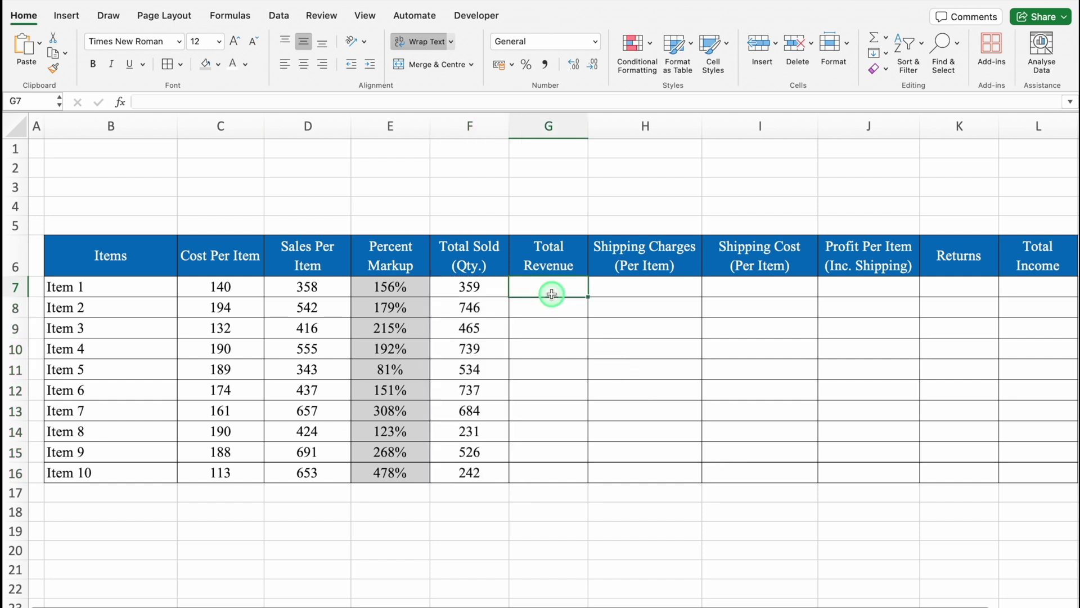
{"action": "type", "text": "="}
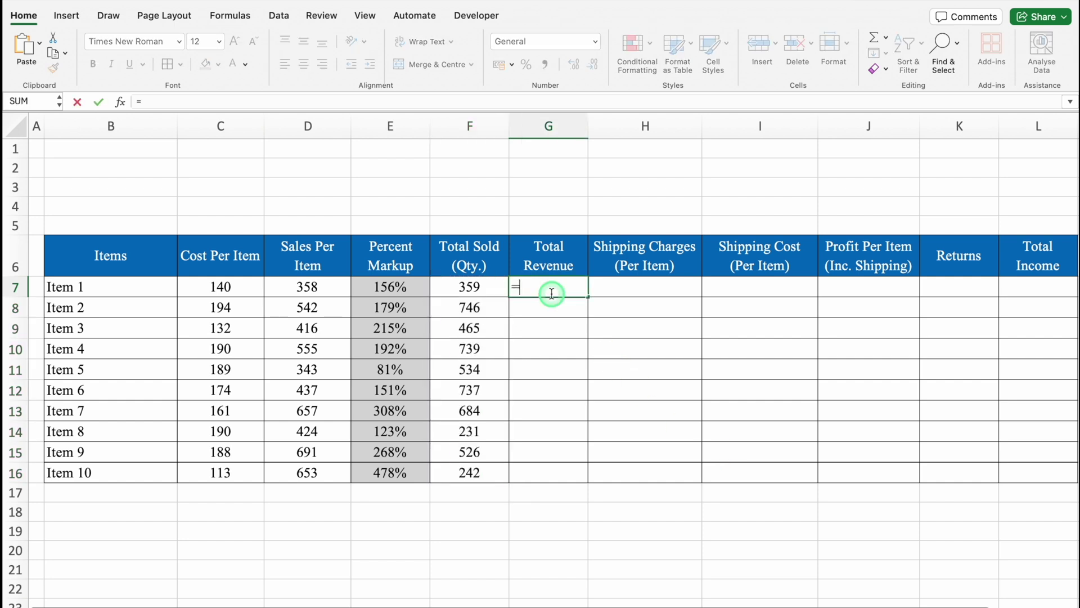
{"action": "left_click", "coordinate": [322, 288]}
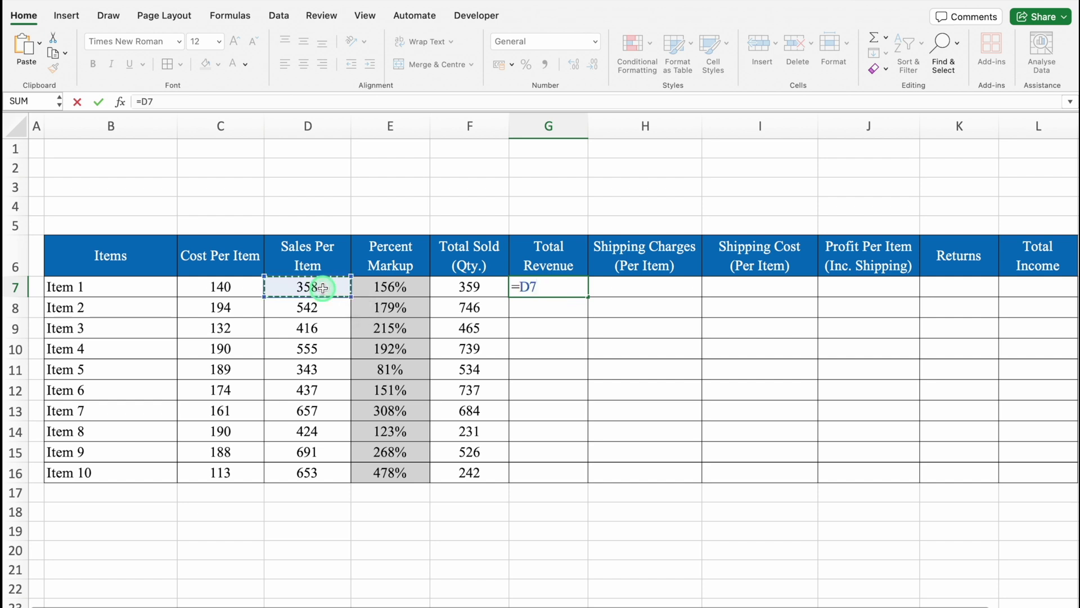
{"action": "type", "text": "*"}
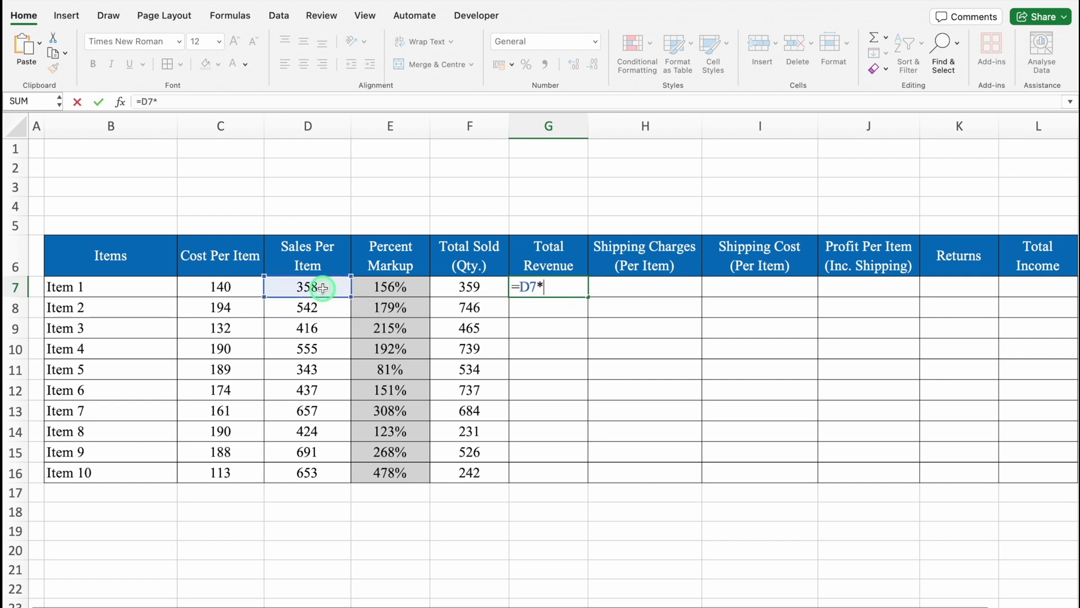
{"action": "left_click", "coordinate": [482, 287]}
{"action": "key", "text": "Return"}
{"action": "left_click", "coordinate": [557, 286]}
{"action": "left_click", "coordinate": [304, 64]}
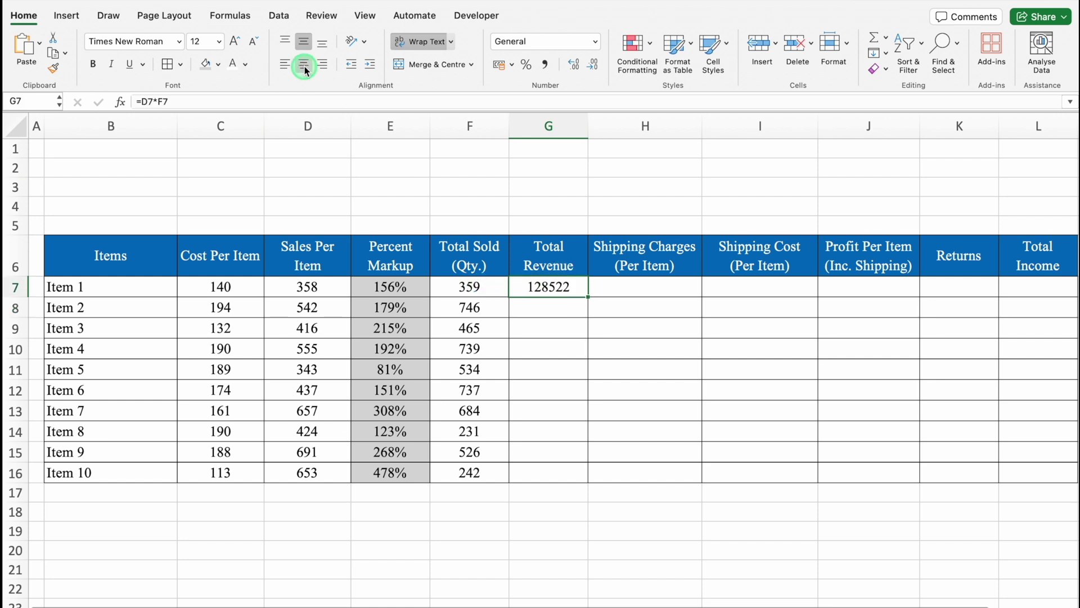
Fill the Total Revenue formula down from G7 through G16 and shade those cells light gray.
{"action": "double_click", "coordinate": [588, 297]}
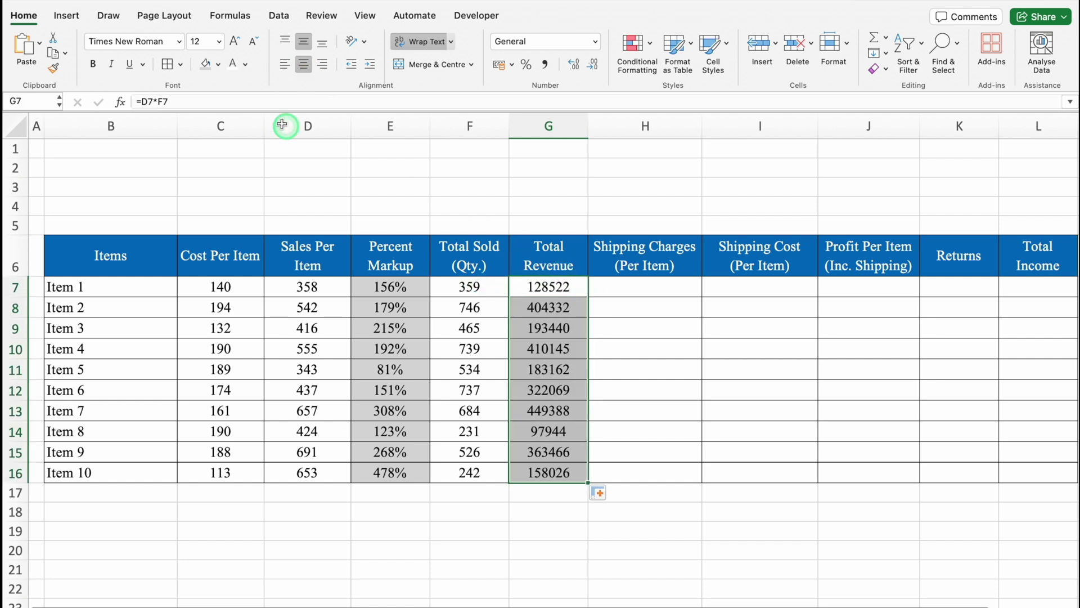
{"action": "left_click", "coordinate": [205, 65]}
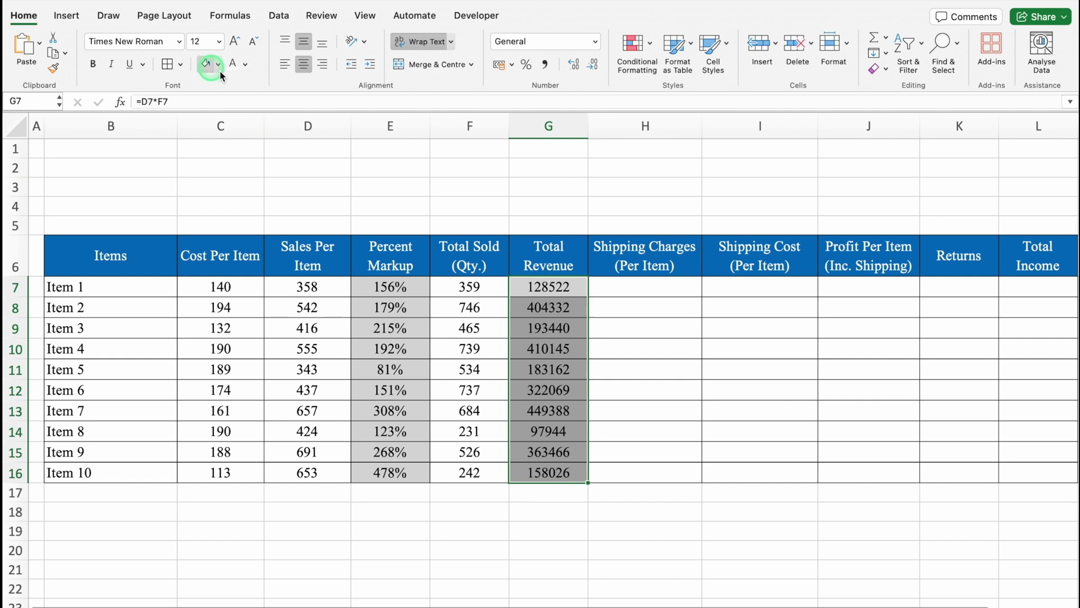
Enter a random-number formula in H7 as the sample shipping charge for Item 1.
{"action": "left_click", "coordinate": [664, 294]}
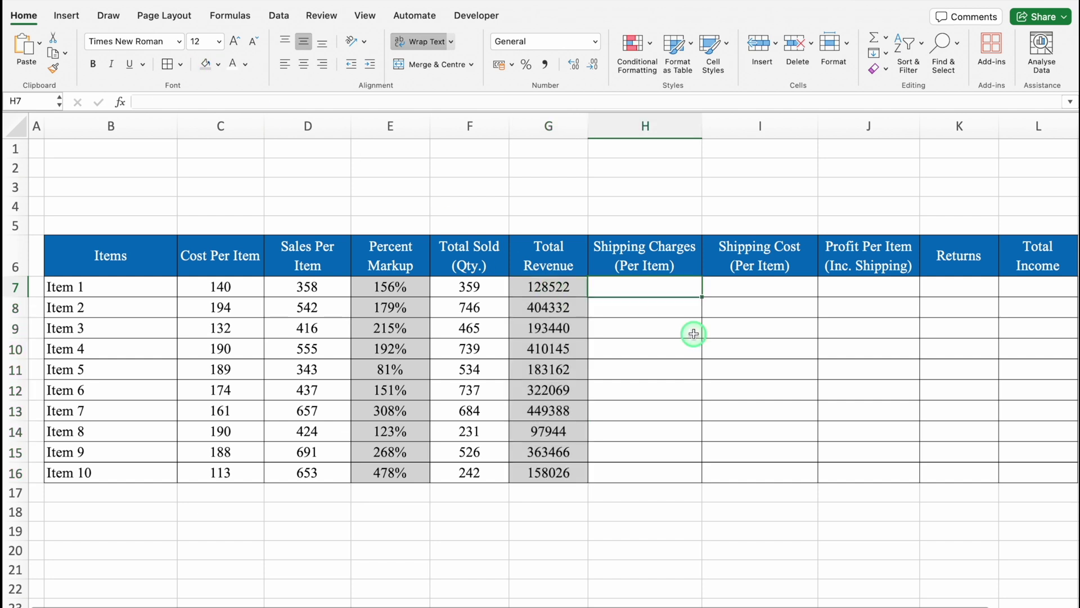
{"action": "type", "text": "=rand"}
{"action": "key", "text": "Return"}
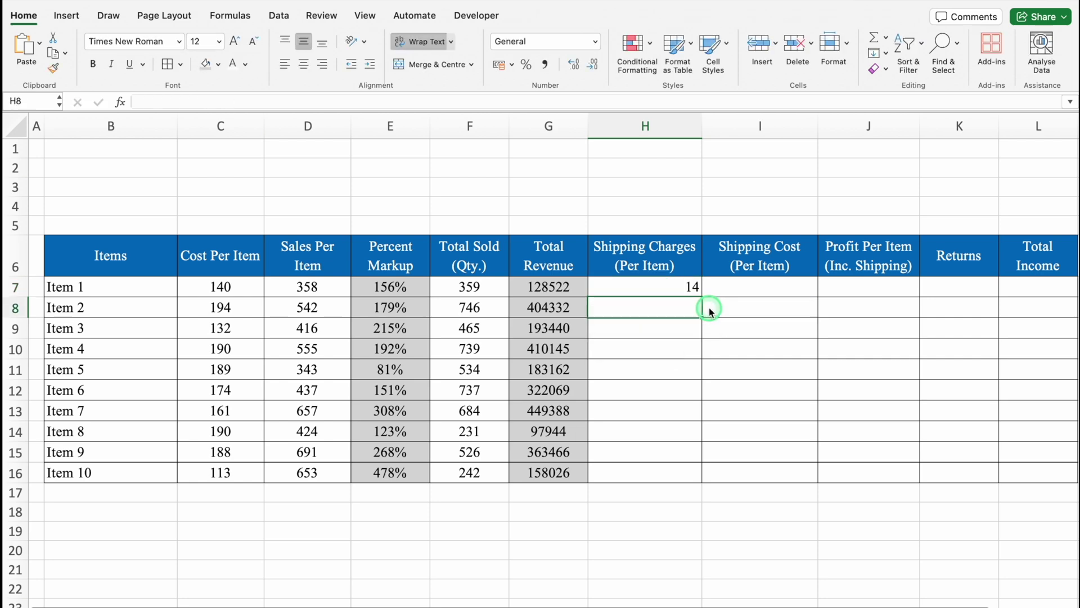
{"action": "left_click", "coordinate": [906, 452]}
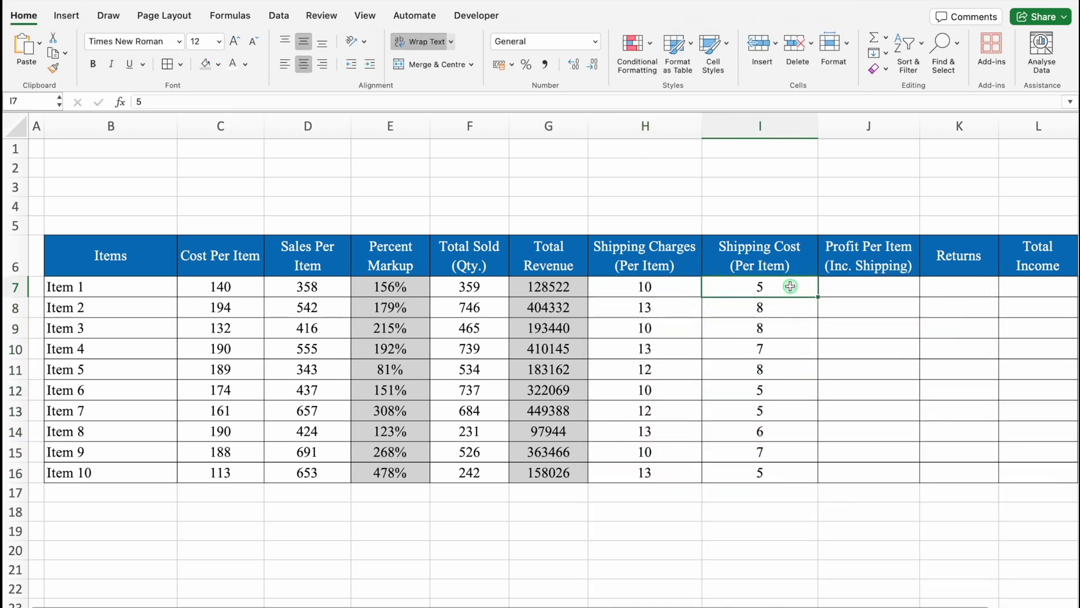
Begin the Profit Per Item (Inc. Shipping) formula in J7 with cost times markup, =(C7*E7).
{"action": "key", "text": "Right"}
{"action": "key", "text": "Right"}
{"action": "key", "text": "Right"}
{"action": "key", "text": "Right"}
{"action": "key", "text": "Right"}
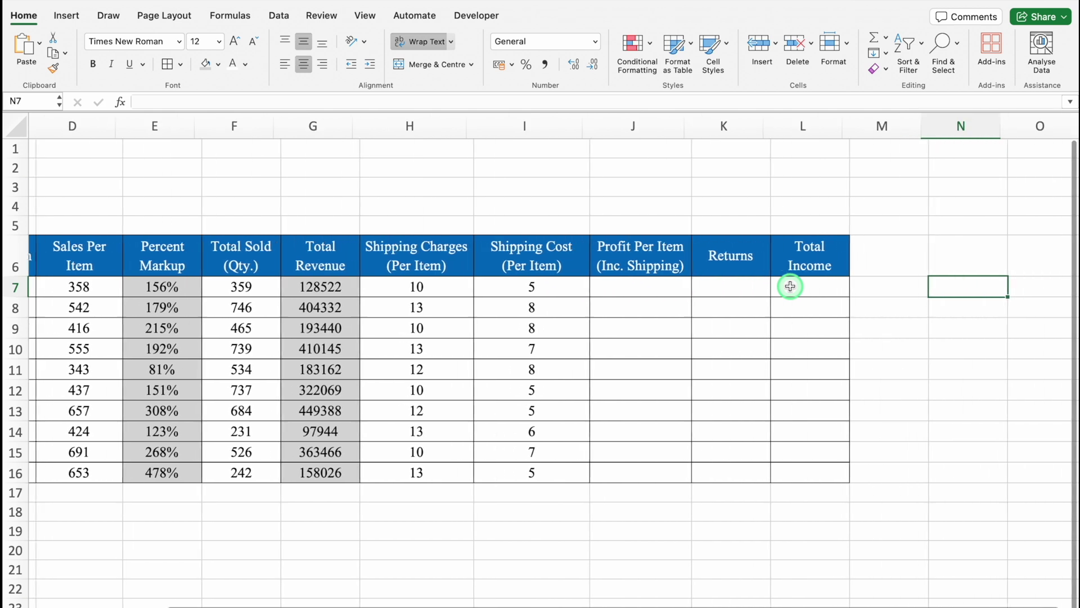
{"action": "left_click", "coordinate": [639, 287]}
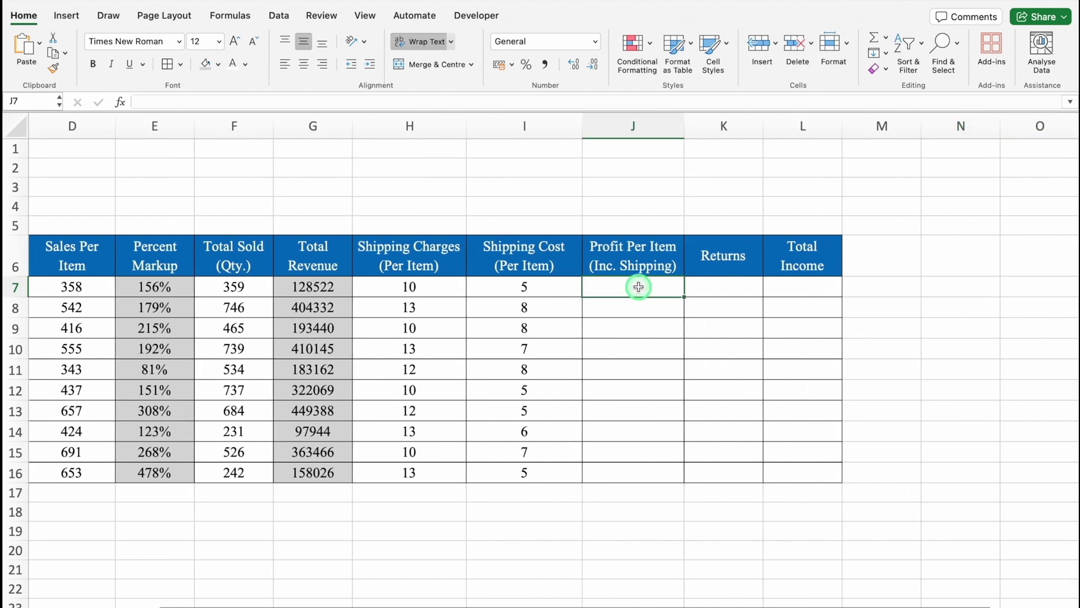
{"action": "type", "text": "="}
{"action": "scroll", "coordinate": [638, 287], "scroll_direction": "left", "scroll_amount": 5}
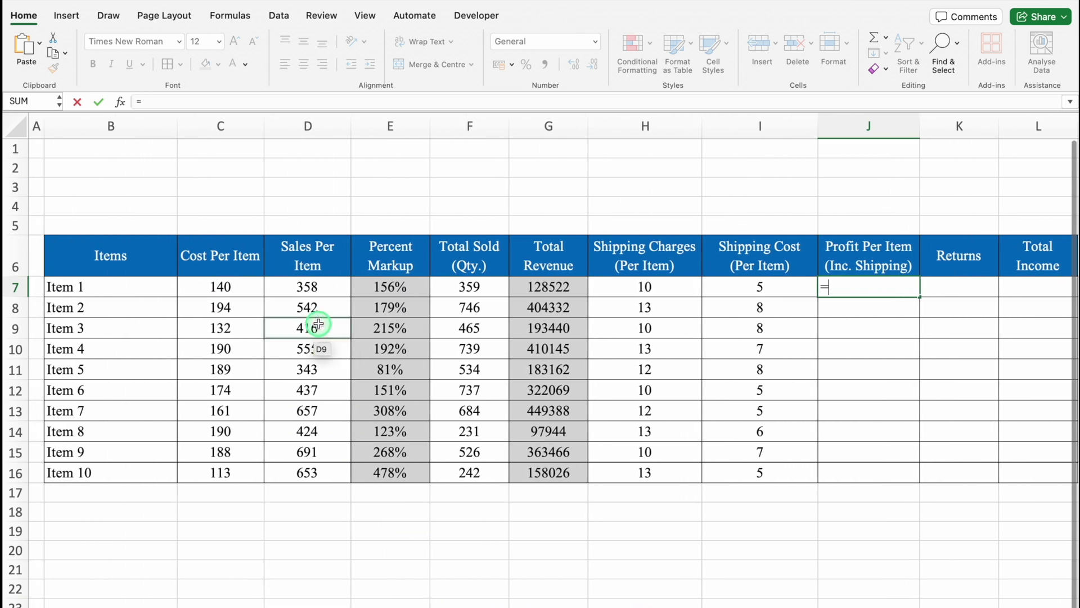
{"action": "left_click", "coordinate": [246, 285]}
{"action": "type", "text": "*"}
{"action": "left_click", "coordinate": [408, 287]}
{"action": "type", "text": ")"}
{"action": "left_click", "coordinate": [832, 287]}
{"action": "type", "text": "("}
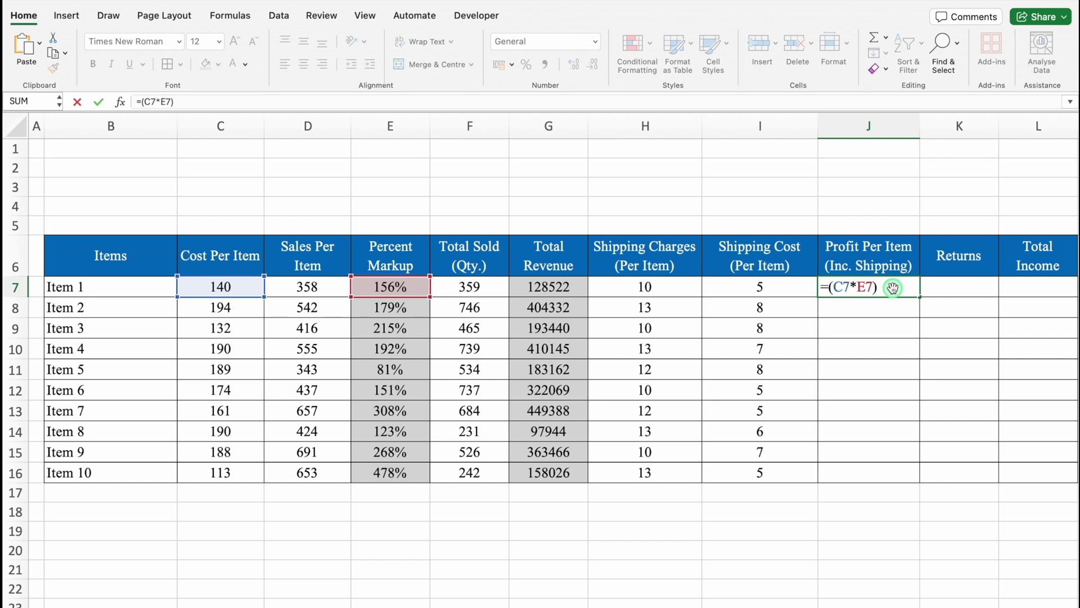
Complete the J7 profit formula as =(C7*E7)+H7-I7 and centre the cell.
{"action": "key", "text": "End"}
{"action": "type", "text": "+"}
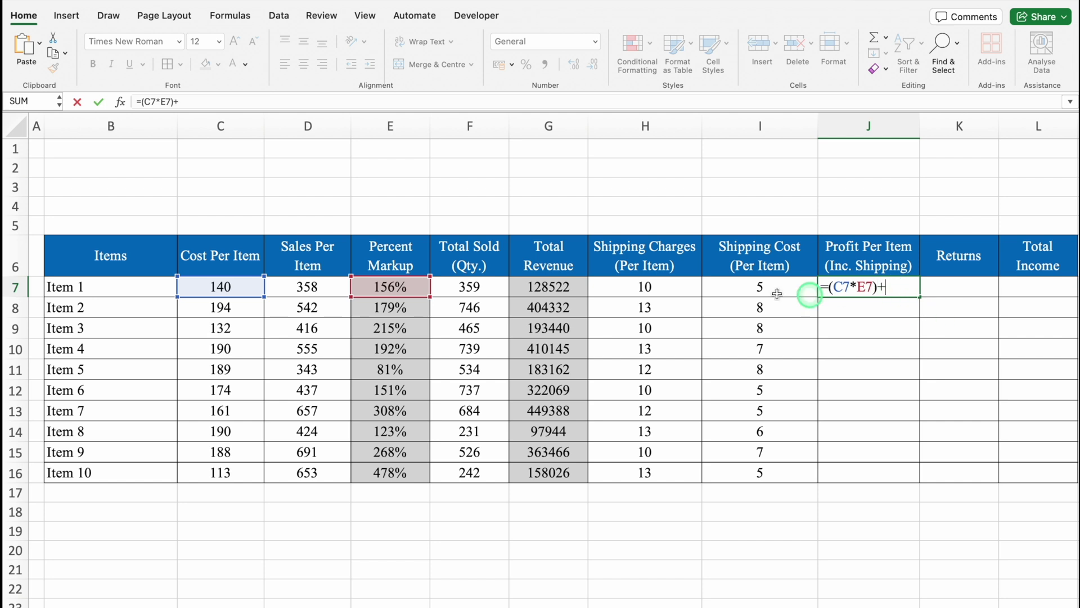
{"action": "left_click", "coordinate": [682, 286]}
{"action": "type", "text": "-"}
{"action": "left_click", "coordinate": [769, 281]}
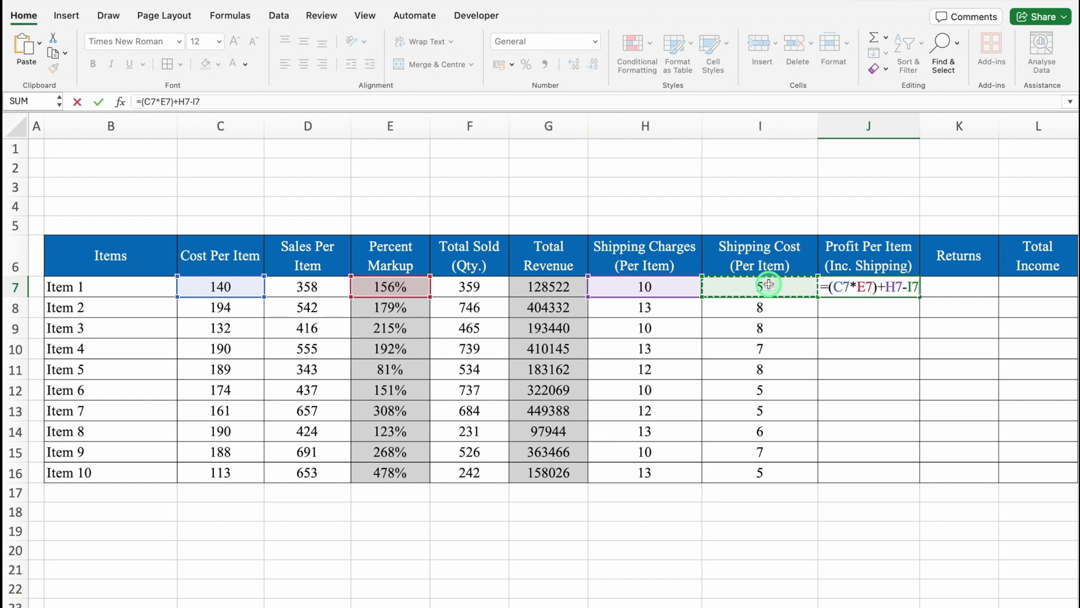
{"action": "key", "text": "Return"}
{"action": "left_click", "coordinate": [898, 286]}
{"action": "left_click", "coordinate": [303, 64]}
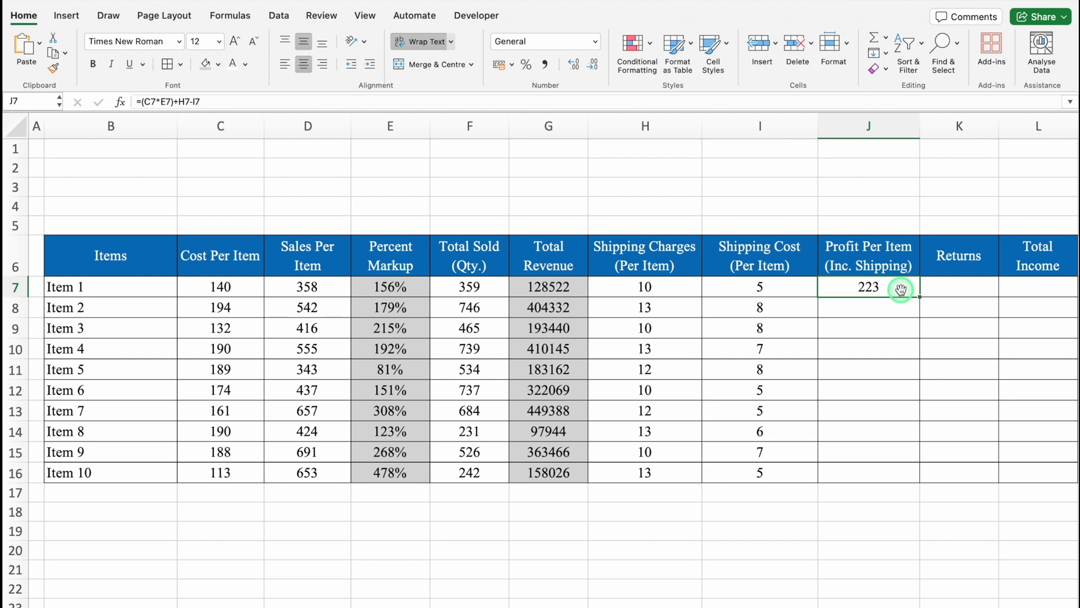
Wrap the J7 profit formula in IFERROR with "" as the error value, and fill it down through J16.
{"action": "left_click", "coordinate": [144, 101]}
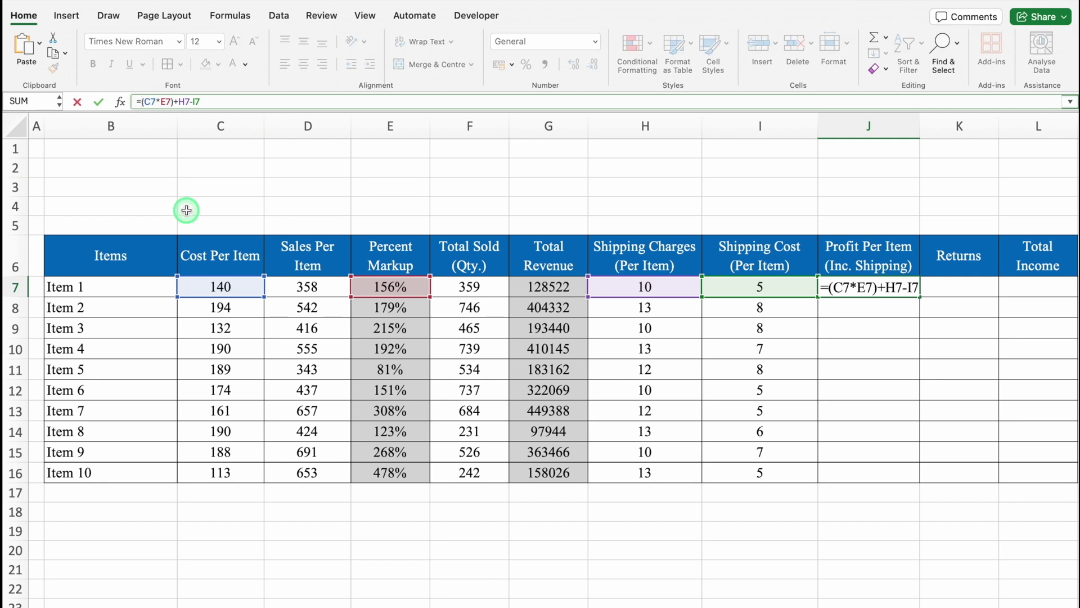
{"action": "type", "text": "IFERROR"}
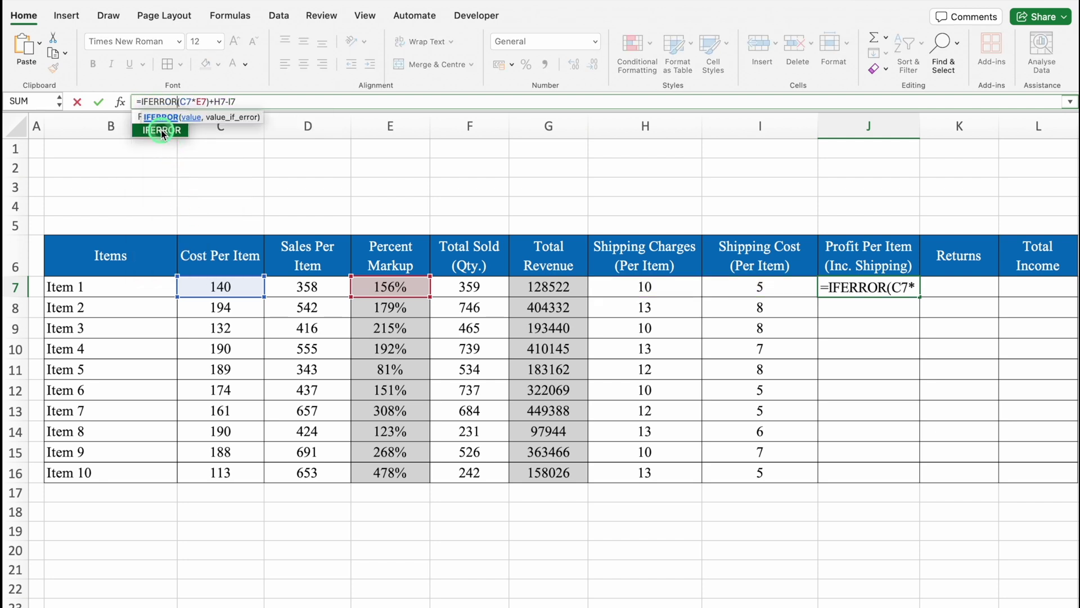
{"action": "type", "text": "("}
{"action": "left_click", "coordinate": [260, 101]}
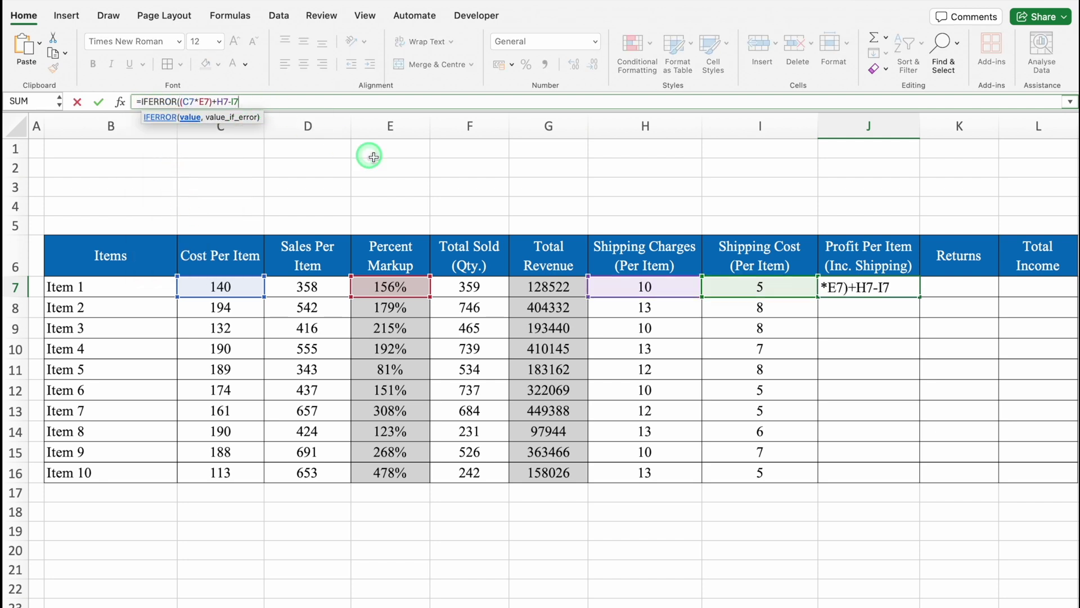
{"action": "type", "text": ",\""}
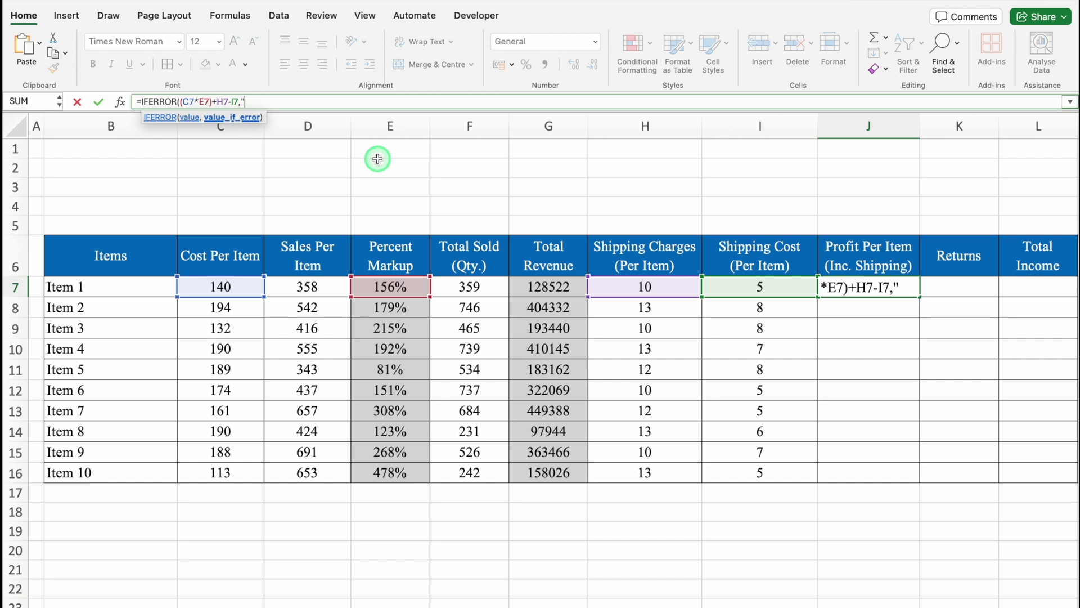
{"action": "type", "text": "\")"}
{"action": "key", "text": "Return"}
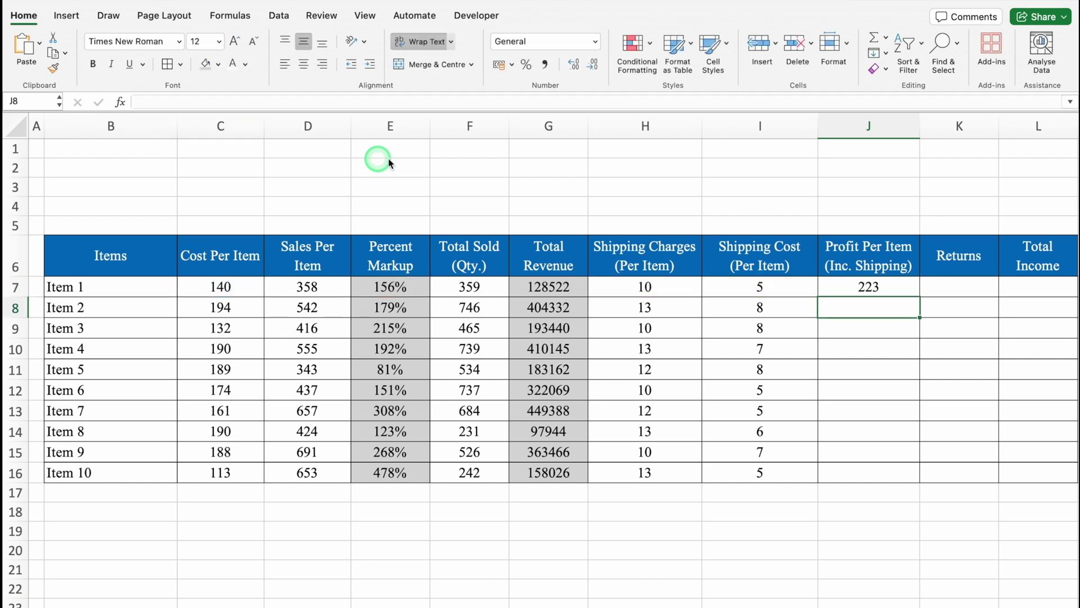
{"action": "left_click", "coordinate": [895, 287]}
{"action": "double_click", "coordinate": [922, 297]}
Enter =RANDBETWEEN(0,15) in K7 and fill it down the Returns column through K16.
{"action": "left_click", "coordinate": [906, 285]}
{"action": "key", "text": "Right"}
{"action": "key", "text": "Right"}
{"action": "key", "text": "Right"}
{"action": "key", "text": "Right"}
{"action": "key", "text": "Right"}
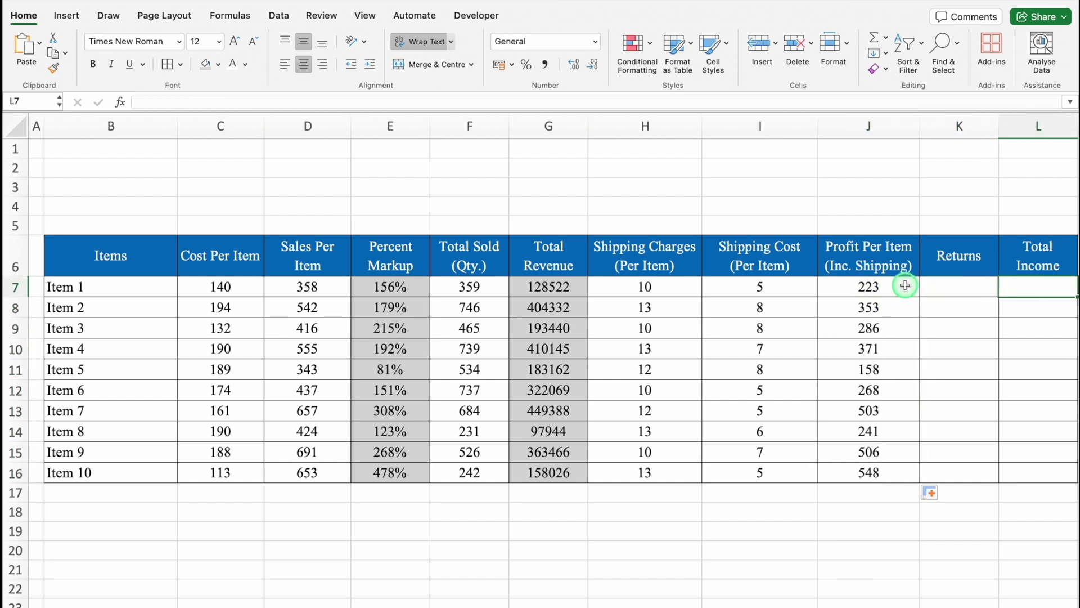
{"action": "left_click", "coordinate": [725, 287]}
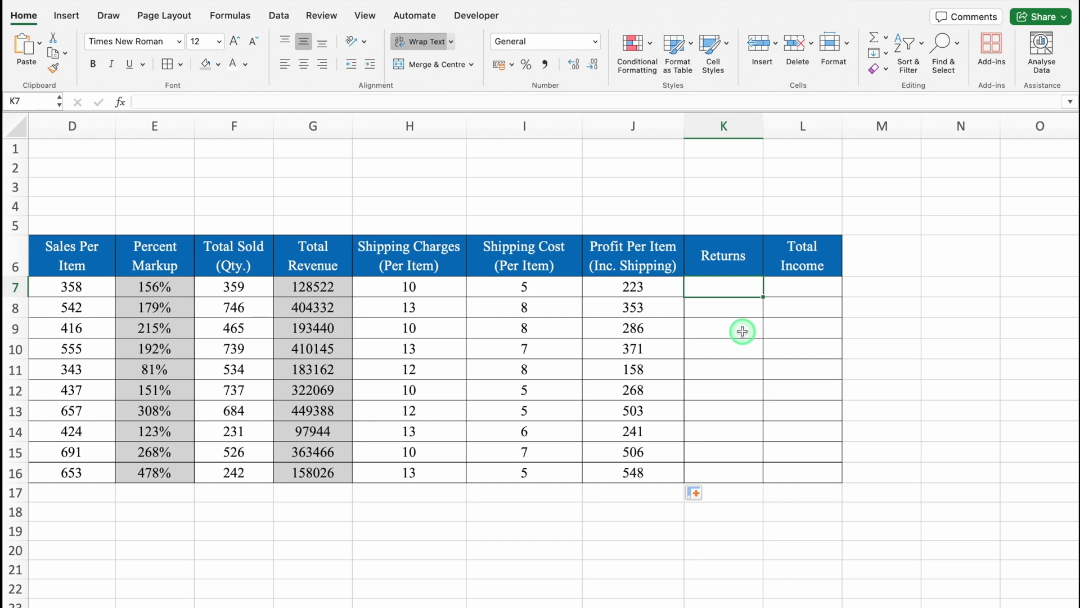
{"action": "type", "text": "=RANDBETWEEN(0,15)"}
{"action": "key", "text": "ctrl+Return"}
{"action": "double_click", "coordinate": [763, 296]}
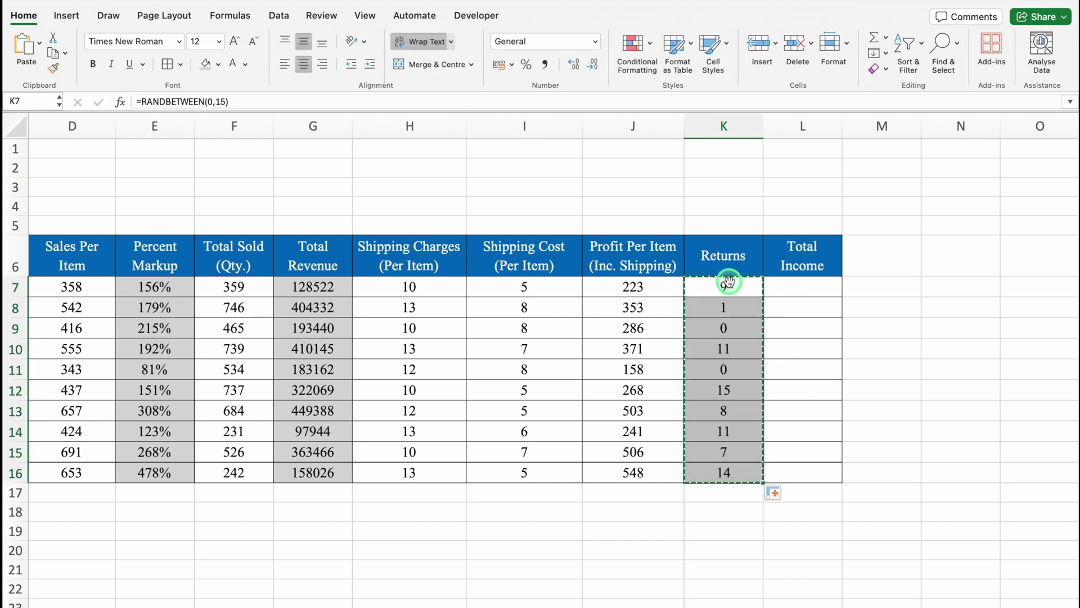
Widen the Total Income column so its header fits on one line, and centre cell L7.
{"action": "left_click", "coordinate": [809, 288]}
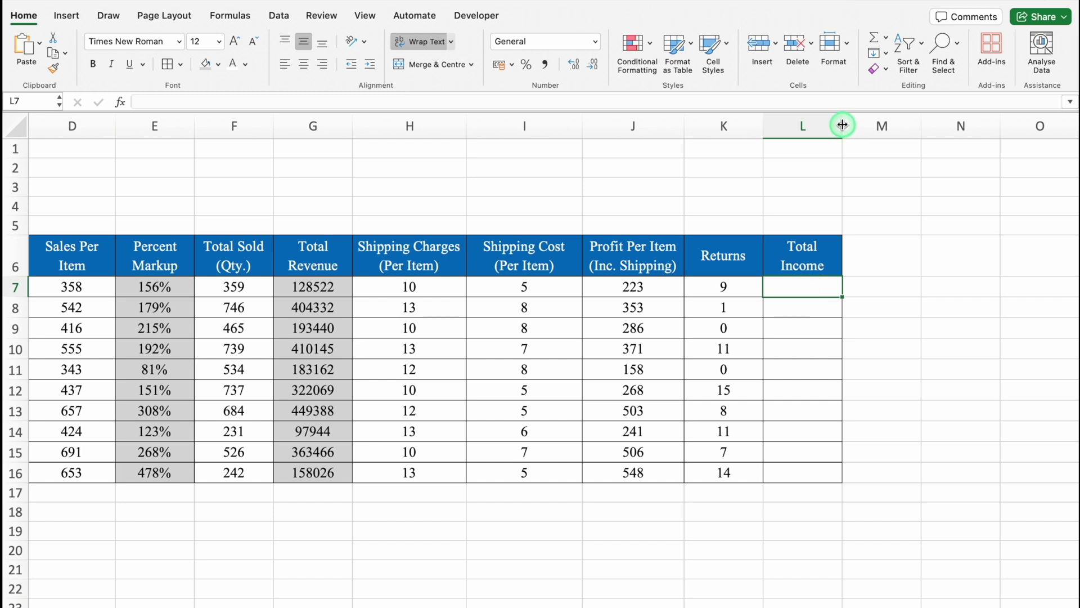
{"action": "left_click_drag", "start_coordinate": [842, 126], "coordinate": [892, 126]}
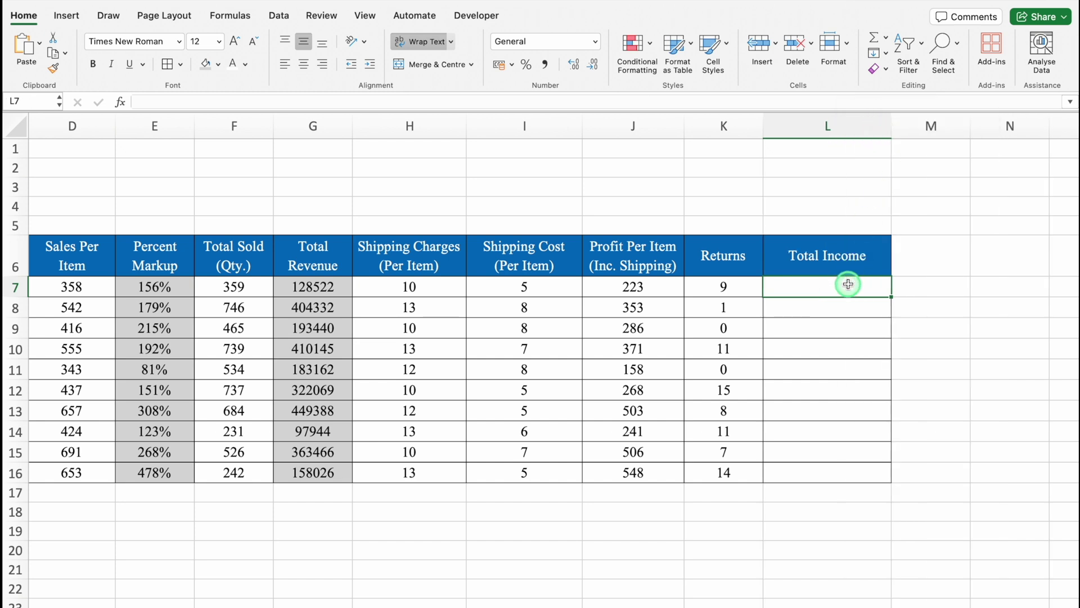
{"action": "left_click", "coordinate": [304, 65]}
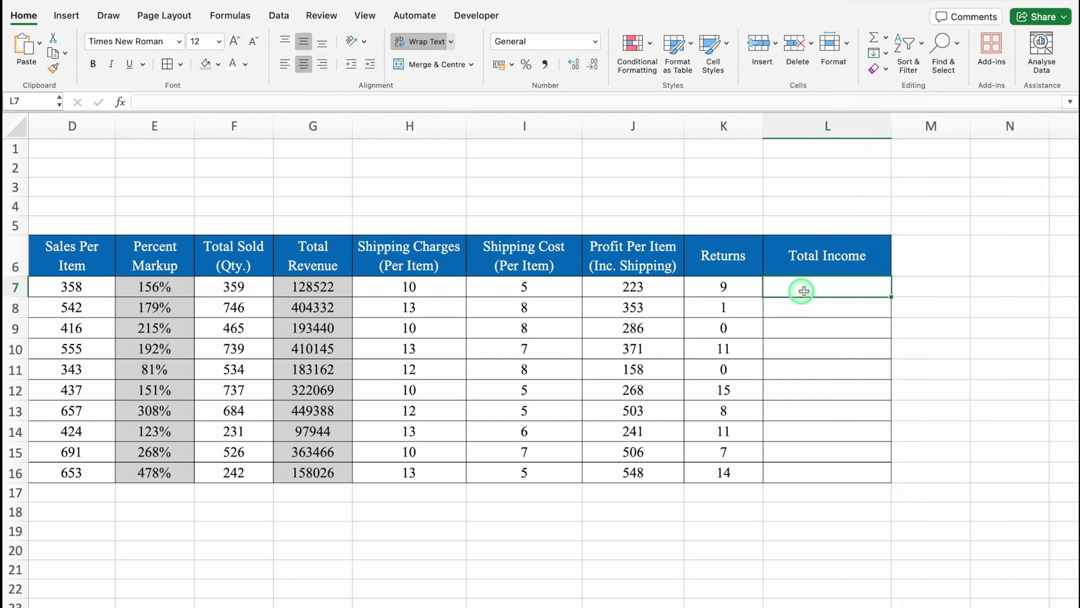
Begin the Total Income formula in L7 with quantity sold minus returns in parentheses, followed by a multiplication sign: =(F7-K7)*.
{"action": "type", "text": "="}
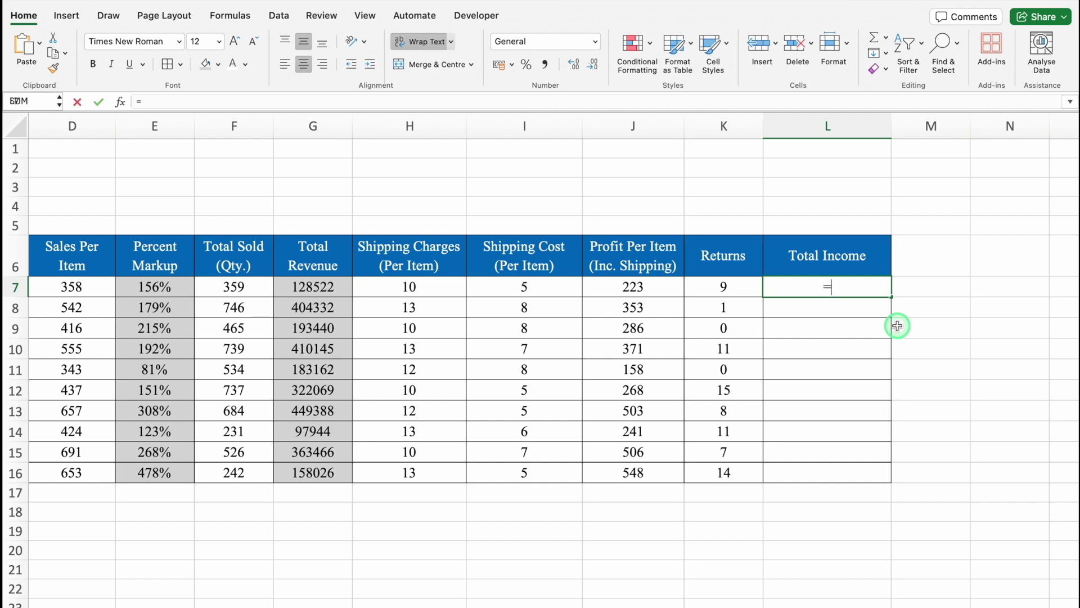
{"action": "left_click", "coordinate": [233, 288]}
{"action": "type", "text": "-"}
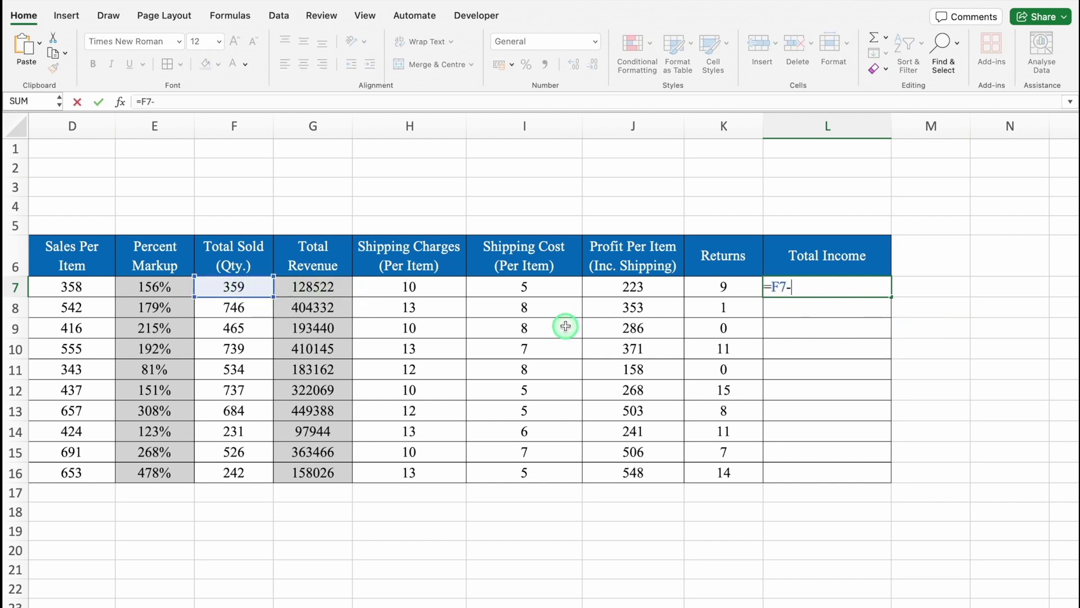
{"action": "left_click", "coordinate": [748, 287]}
{"action": "type", "text": ")"}
{"action": "key", "text": "Left"}
{"action": "key", "text": "Left"}
{"action": "key", "text": "Left"}
{"action": "key", "text": "Left"}
{"action": "key", "text": "Left"}
{"action": "key", "text": "Left"}
{"action": "type", "text": "("}
{"action": "key", "text": "Right"}
{"action": "key", "text": "Right"}
{"action": "key", "text": "Right"}
{"action": "key", "text": "Right"}
{"action": "key", "text": "Right"}
{"action": "key", "text": "Right"}
{"action": "type", "text": "*"}
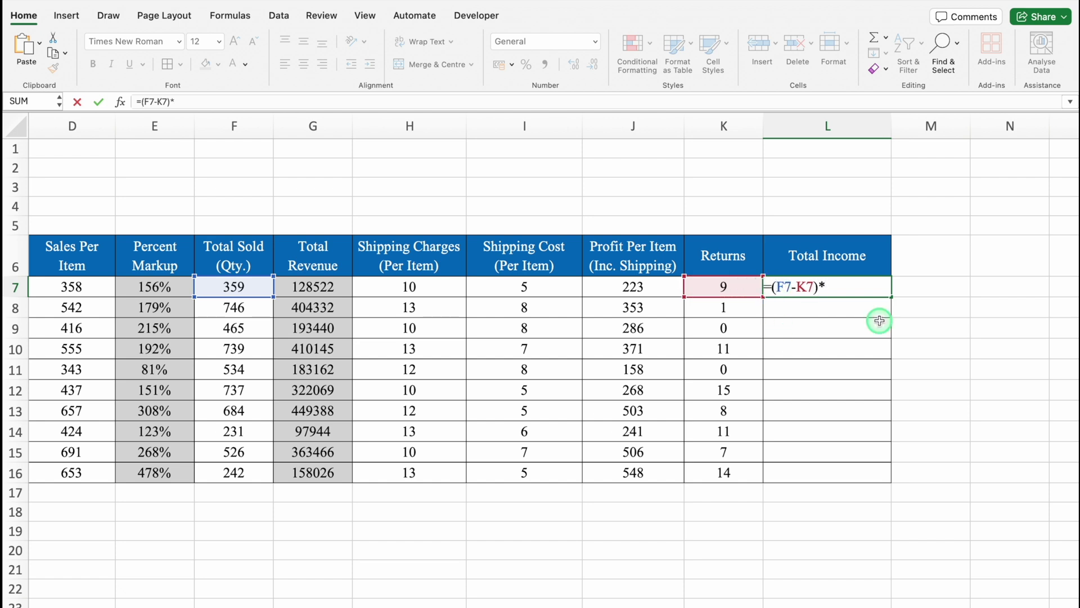
Complete the L7 Total Income formula as =(F7-K7)*J7+(K7*I7).
{"action": "left_click", "coordinate": [648, 291]}
{"action": "type", "text": "+"}
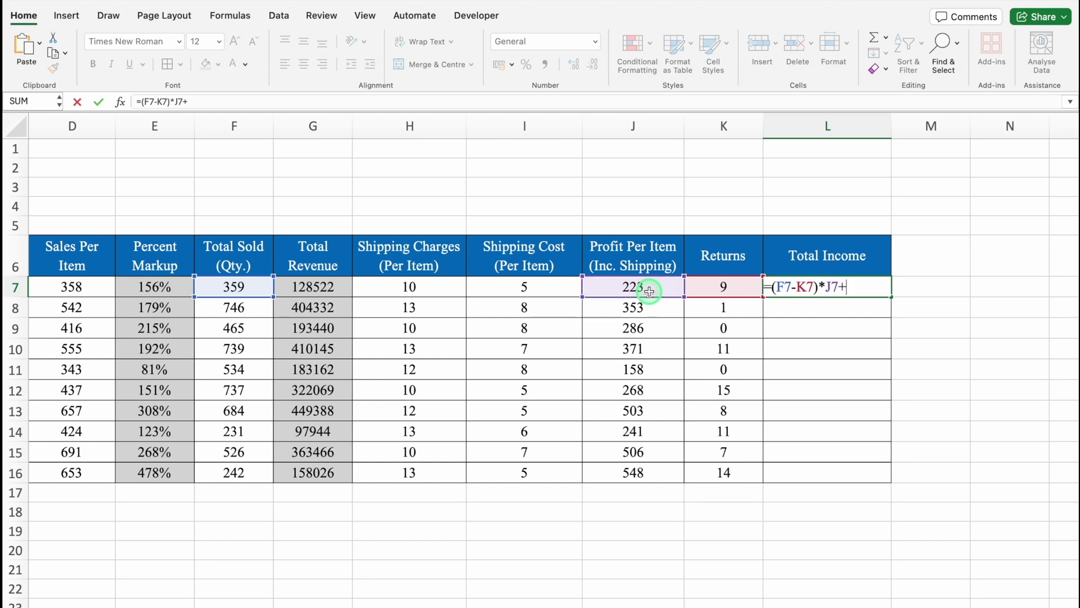
{"action": "type", "text": "("}
{"action": "left_click", "coordinate": [724, 286]}
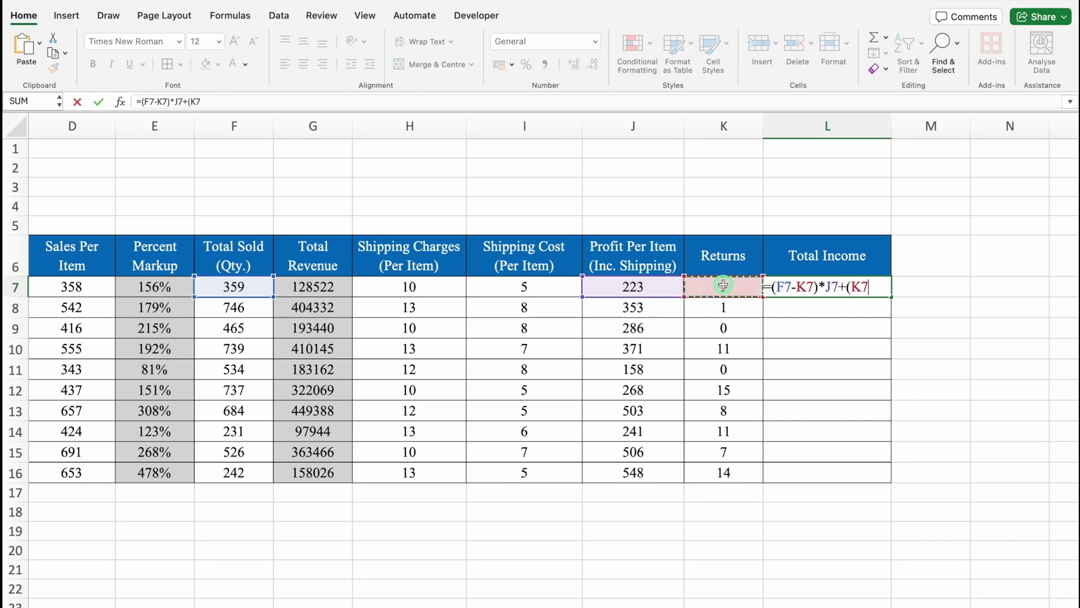
{"action": "type", "text": "*"}
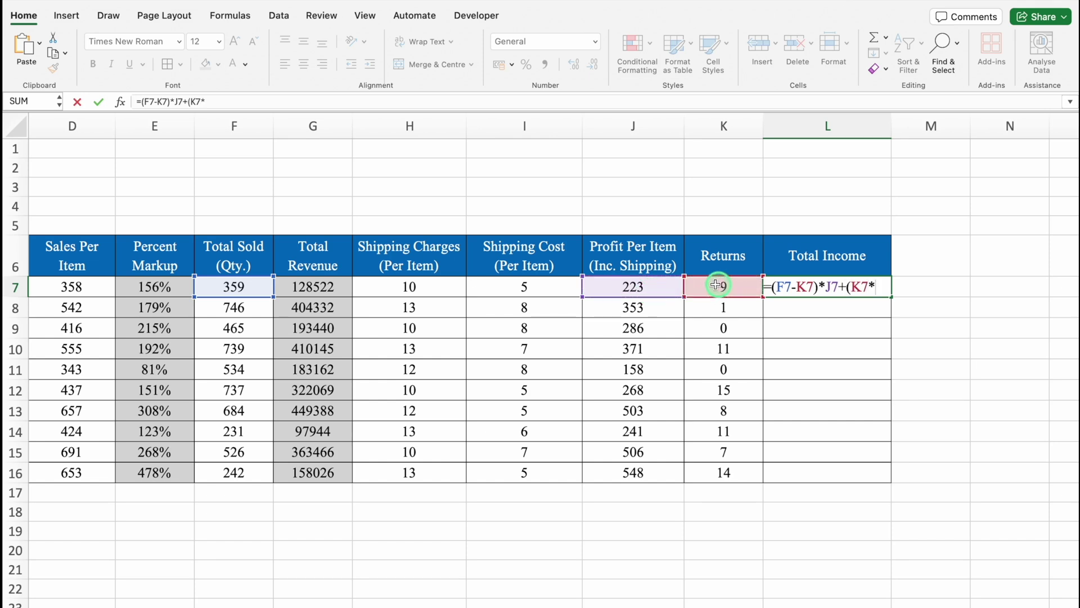
{"action": "left_click", "coordinate": [549, 283]}
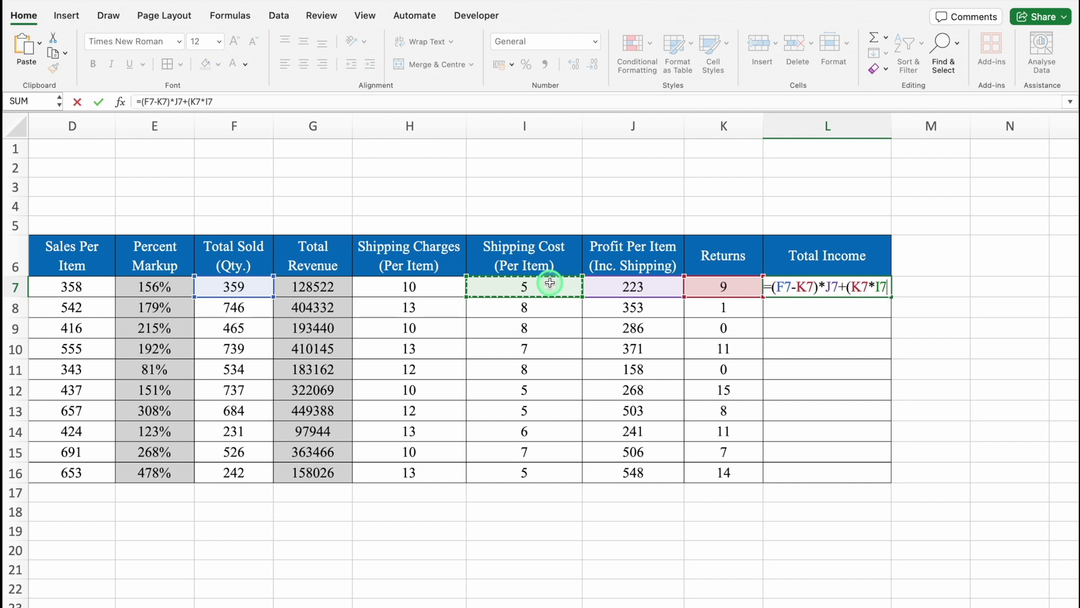
{"action": "type", "text": ")"}
{"action": "key", "text": "Return"}
Wrap the Total Income formula in L7 in IFERROR with an empty-string fallback: =IFERROR((F7-K7)*J7+(K7*I7),"").
{"action": "left_click", "coordinate": [858, 283]}
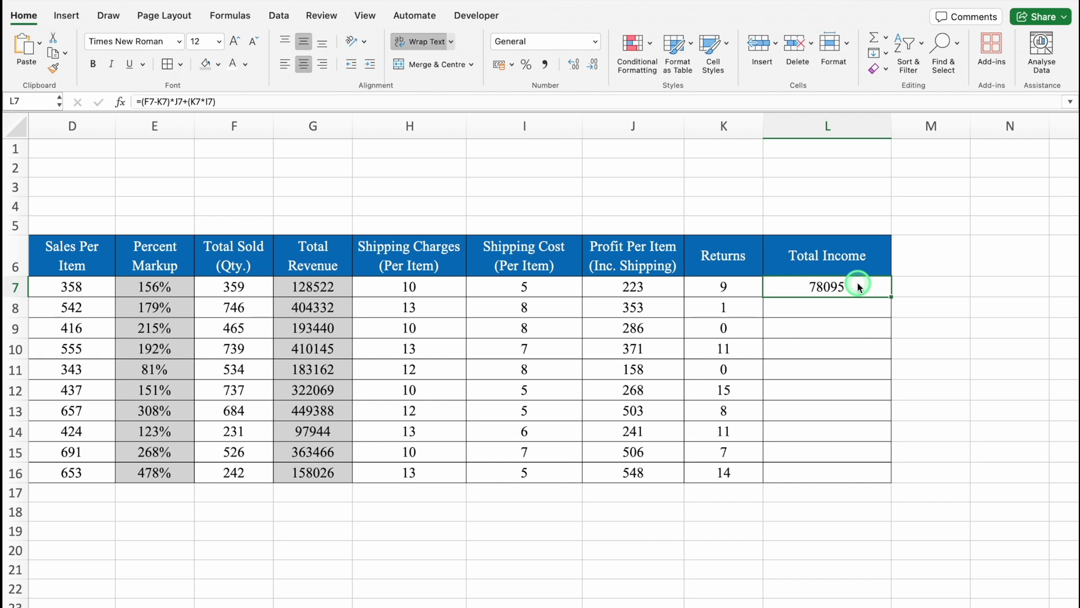
{"action": "double_click", "coordinate": [804, 286]}
{"action": "left_click_drag", "start_coordinate": [777, 287], "coordinate": [459, 197]}
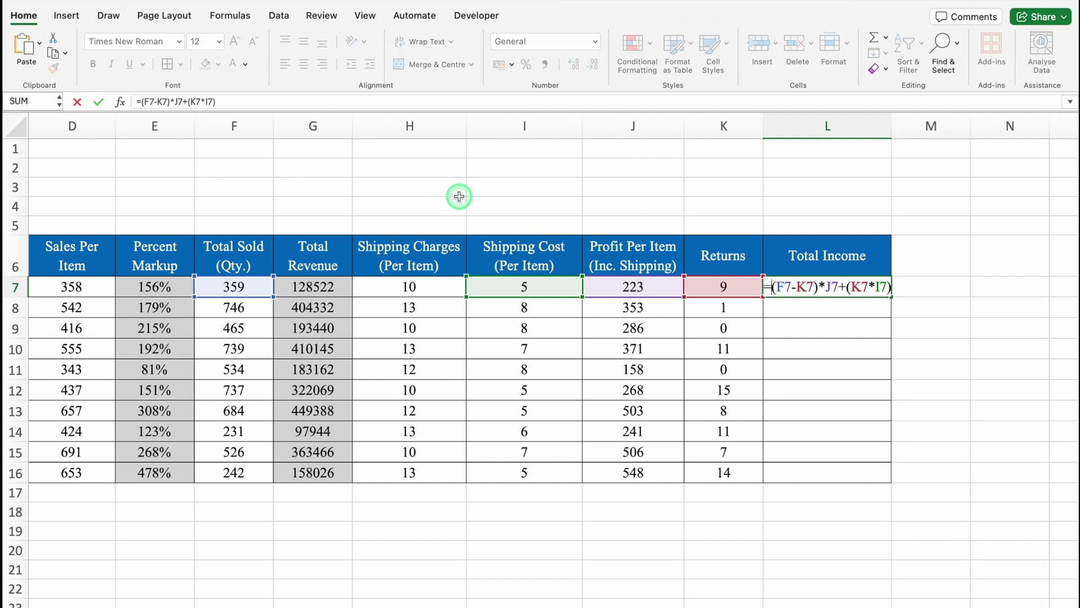
{"action": "type", "text": "iferr"}
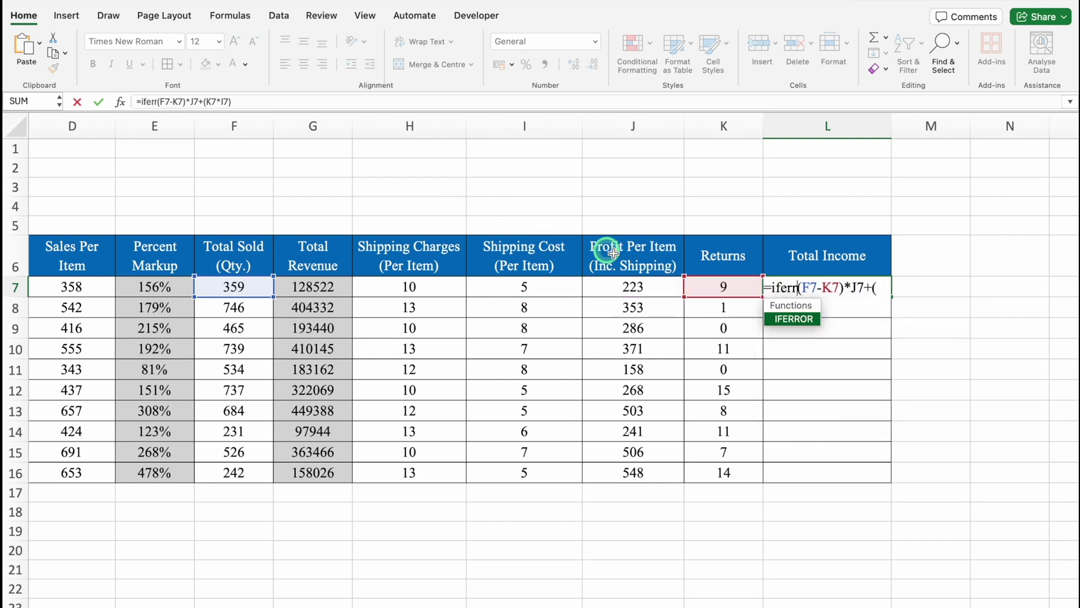
{"action": "left_click", "coordinate": [803, 317]}
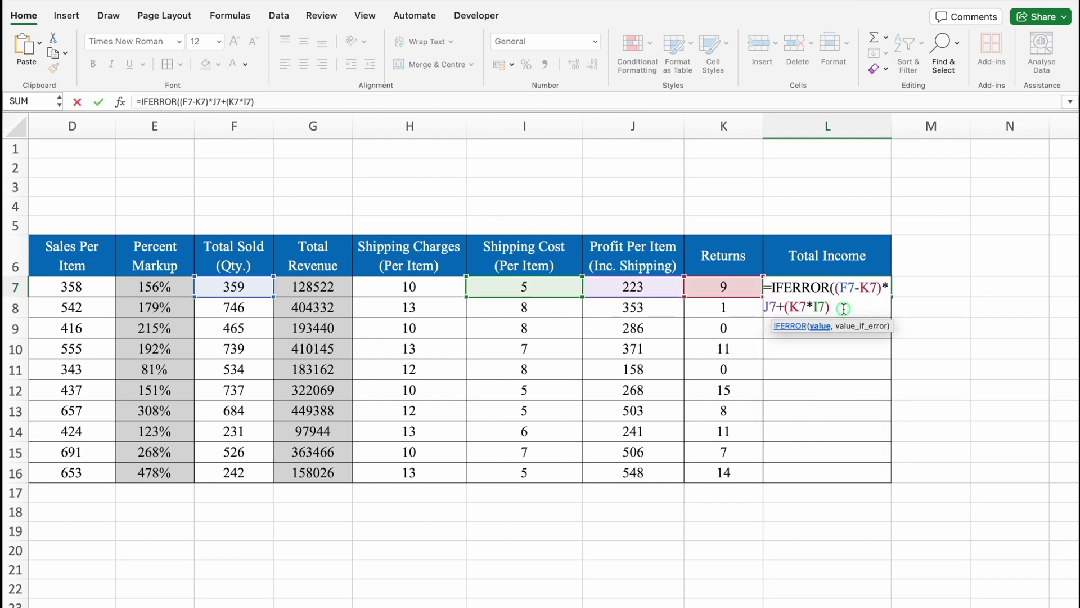
{"action": "type", "text": ",\"\""}
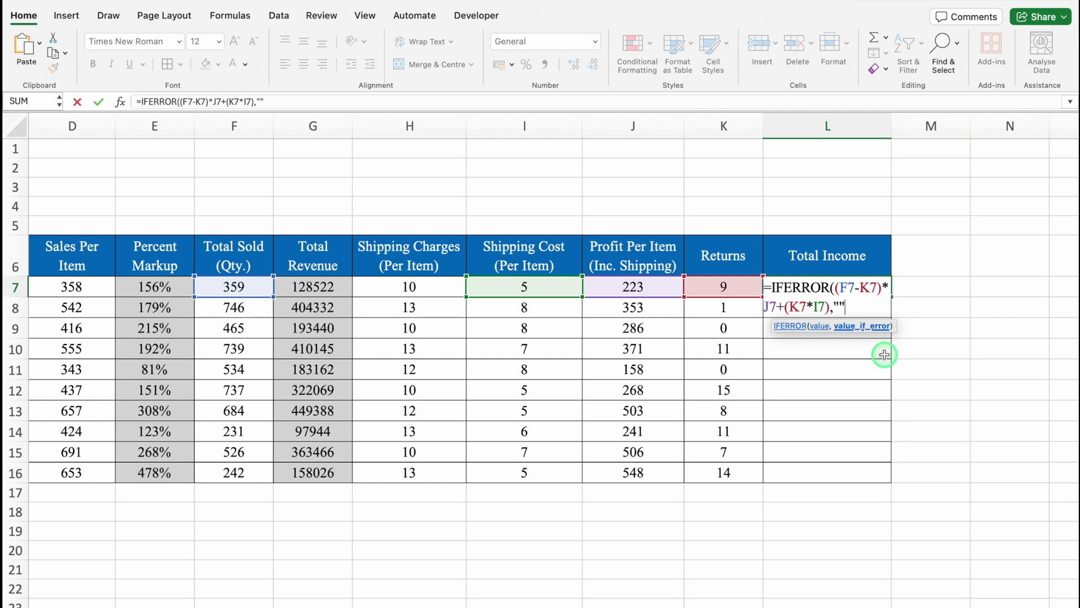
{"action": "type", "text": ")"}
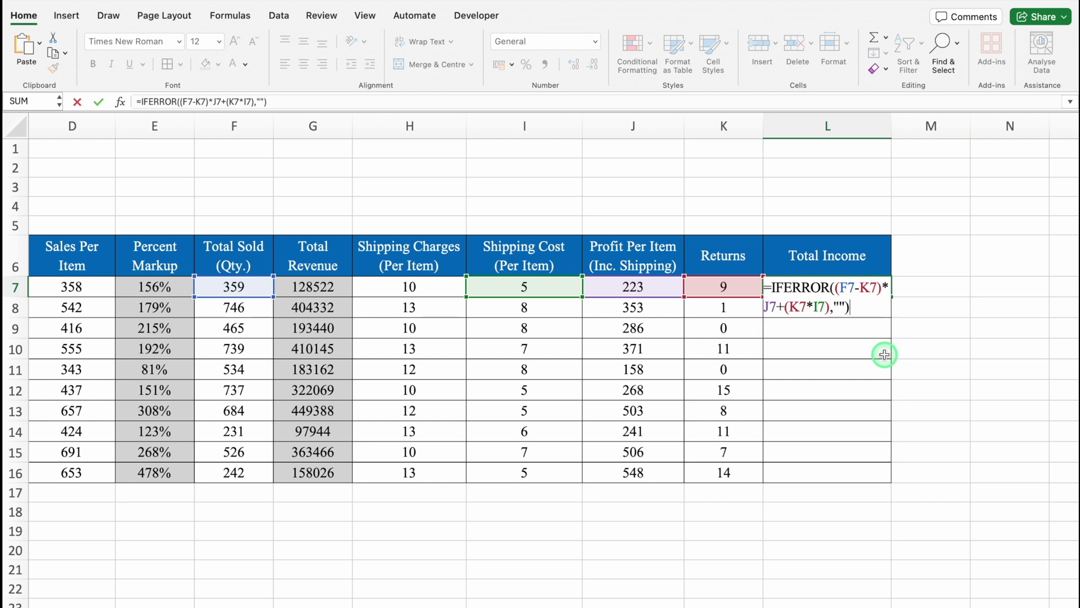
{"action": "key", "text": "Return"}
Fill the L7 formula down the Total Income column through L16.
{"action": "left_click", "coordinate": [887, 289]}
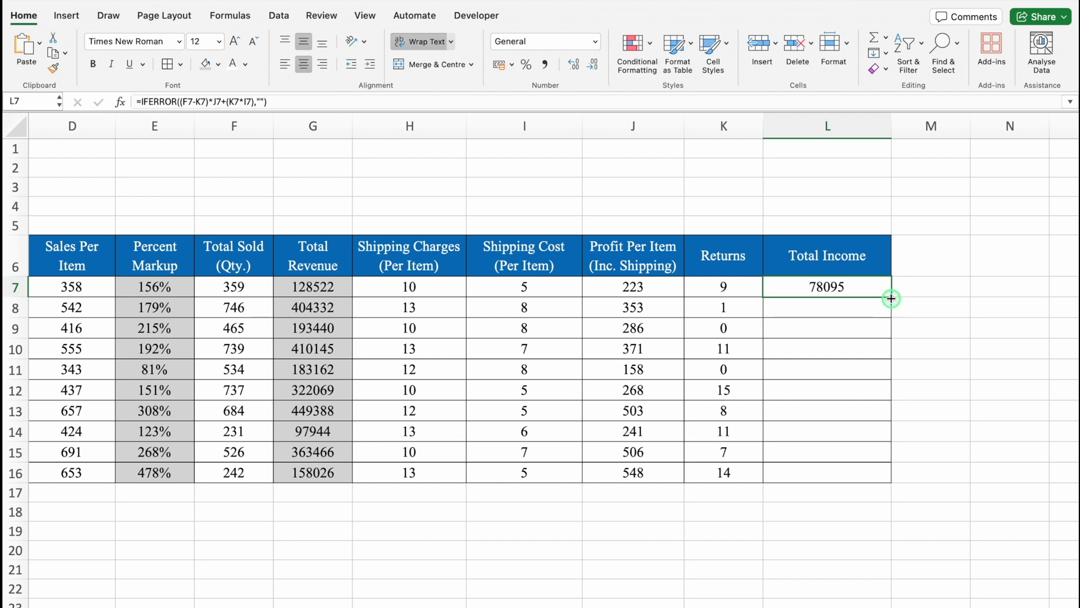
{"action": "double_click", "coordinate": [892, 298]}
{"action": "left_click", "coordinate": [1010, 255]}
Make row 4 taller and row 5 a thin gap above the table headers, and enter Total in B4.
{"action": "scroll", "coordinate": [541, 360], "scroll_direction": "left", "scroll_amount": 5}
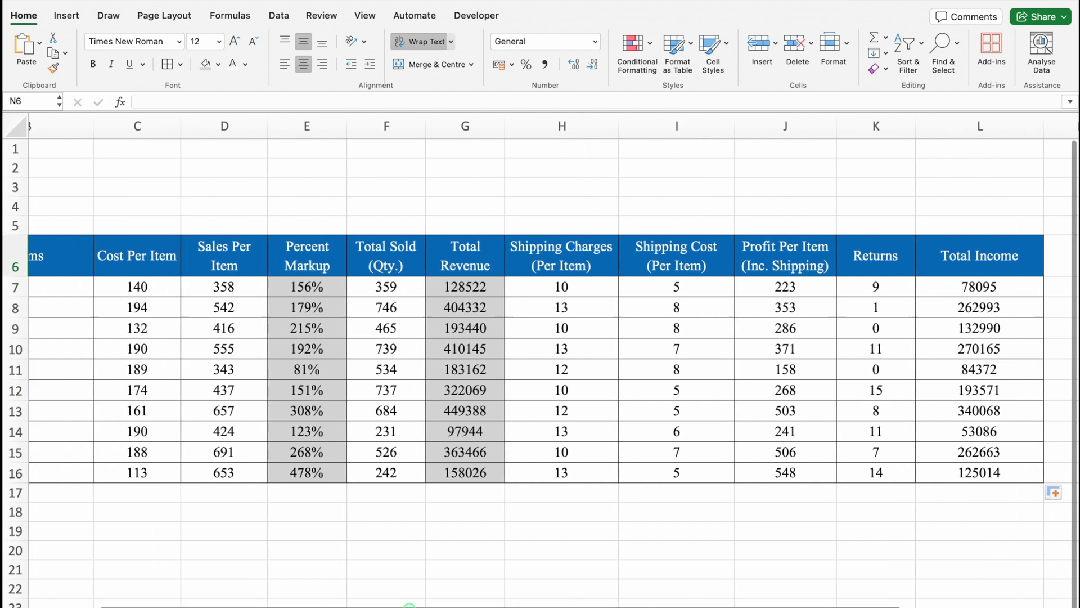
{"action": "mouse_move", "coordinate": [16, 240]}
{"action": "left_mouse_down"}
{"action": "mouse_move", "coordinate": [20, 212]}
{"action": "mouse_move", "coordinate": [20, 232]}
{"action": "left_mouse_up"}
{"action": "left_click", "coordinate": [111, 213]}
{"action": "type", "text": "Total"}
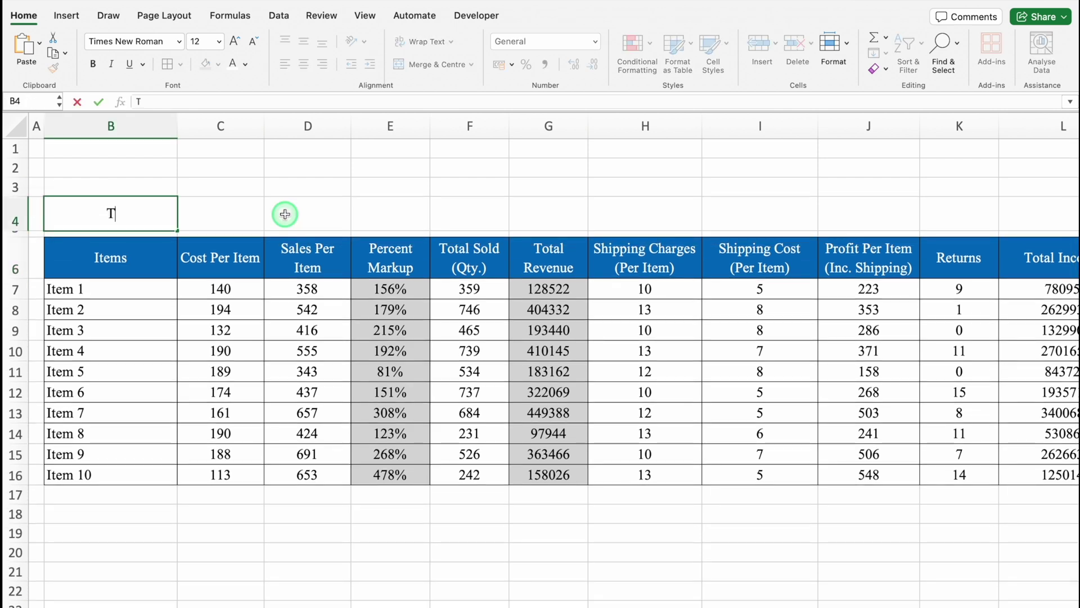
Enter =SUM(G7:G200) in G4 to total the revenue column, with the range extended beyond the current items.
{"action": "left_click", "coordinate": [548, 212]}
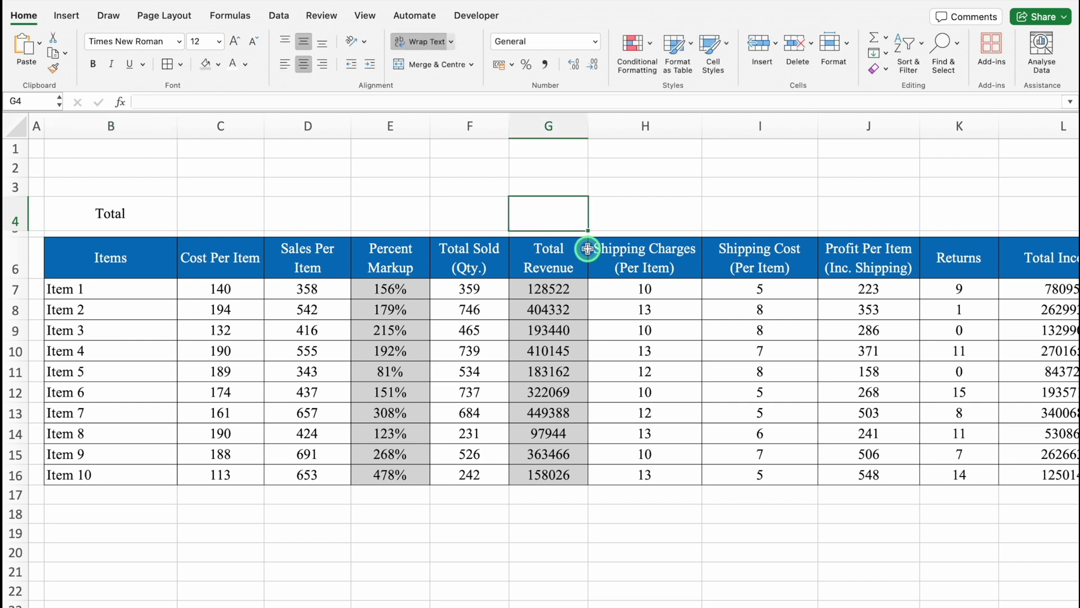
{"action": "type", "text": "="}
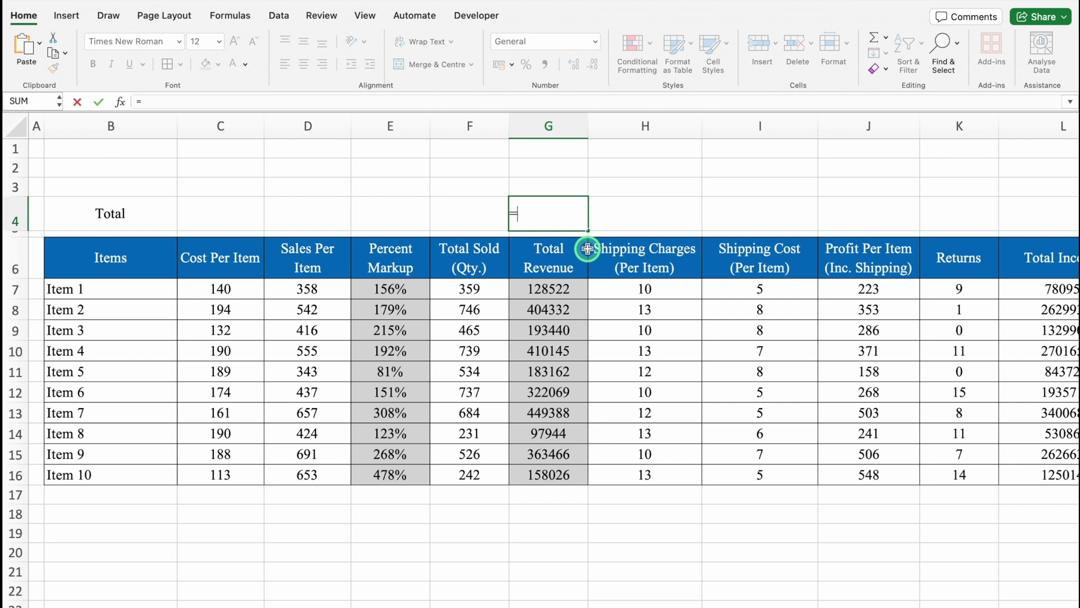
{"action": "type", "text": "sum"}
{"action": "key", "text": "Tab"}
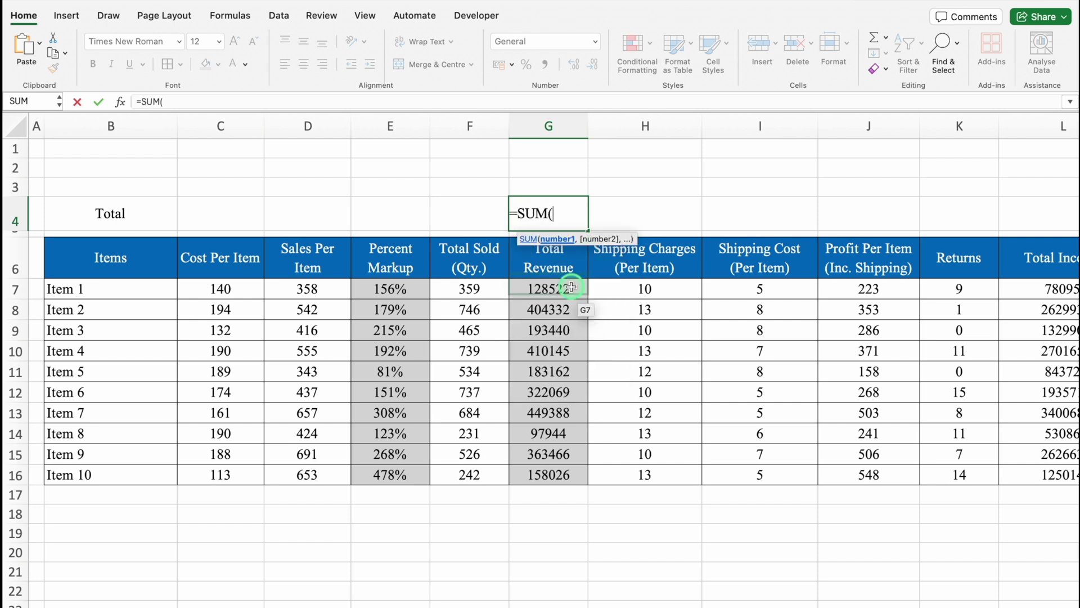
{"action": "left_click_drag", "start_coordinate": [571, 287], "coordinate": [562, 469]}
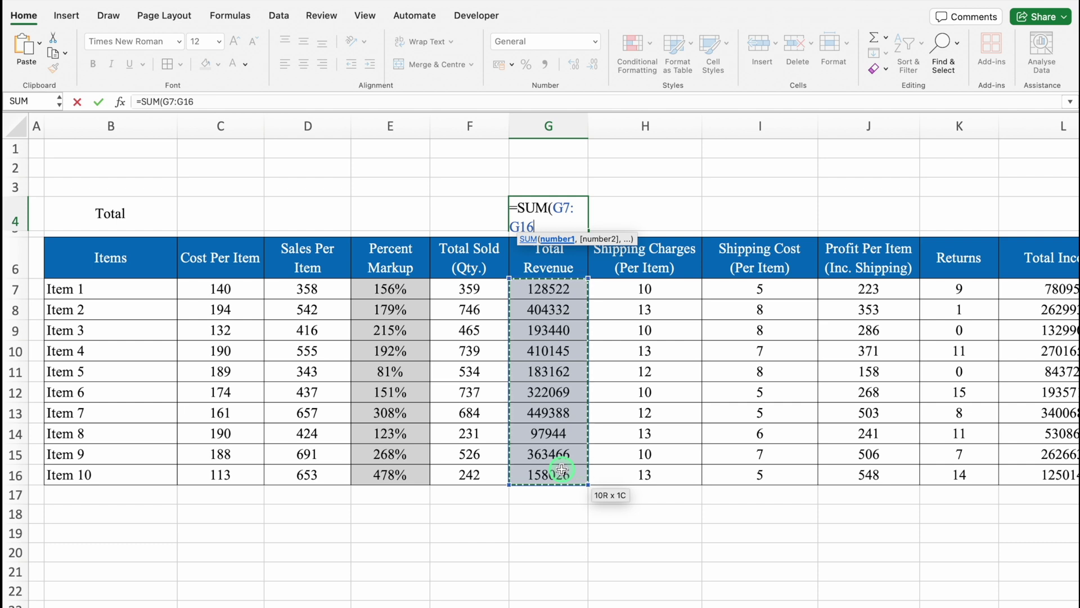
{"action": "key", "text": "BackSpace"}
{"action": "key", "text": "BackSpace"}
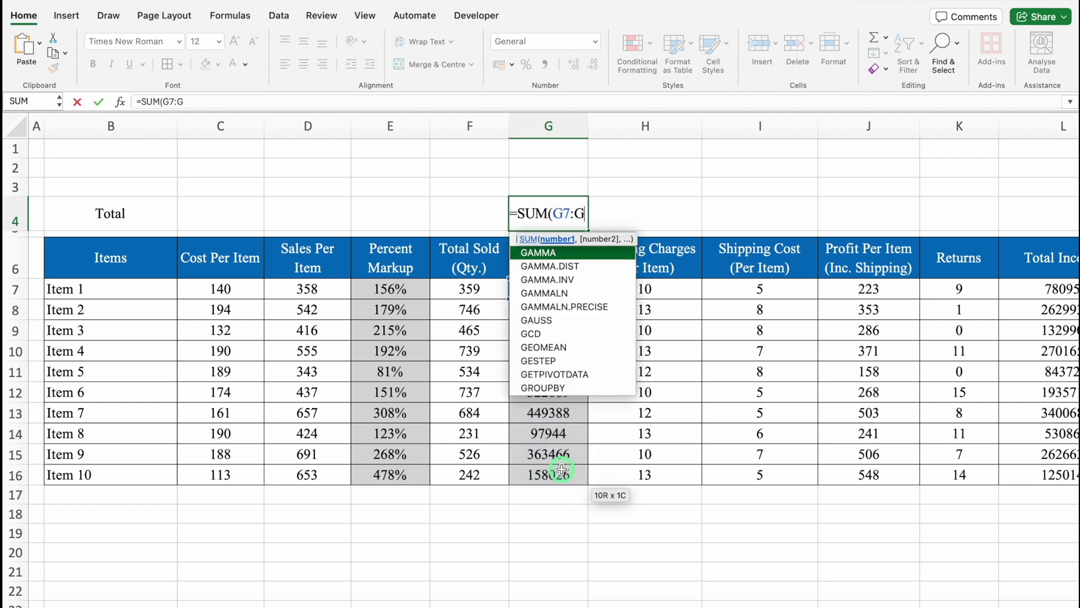
{"action": "type", "text": "200"}
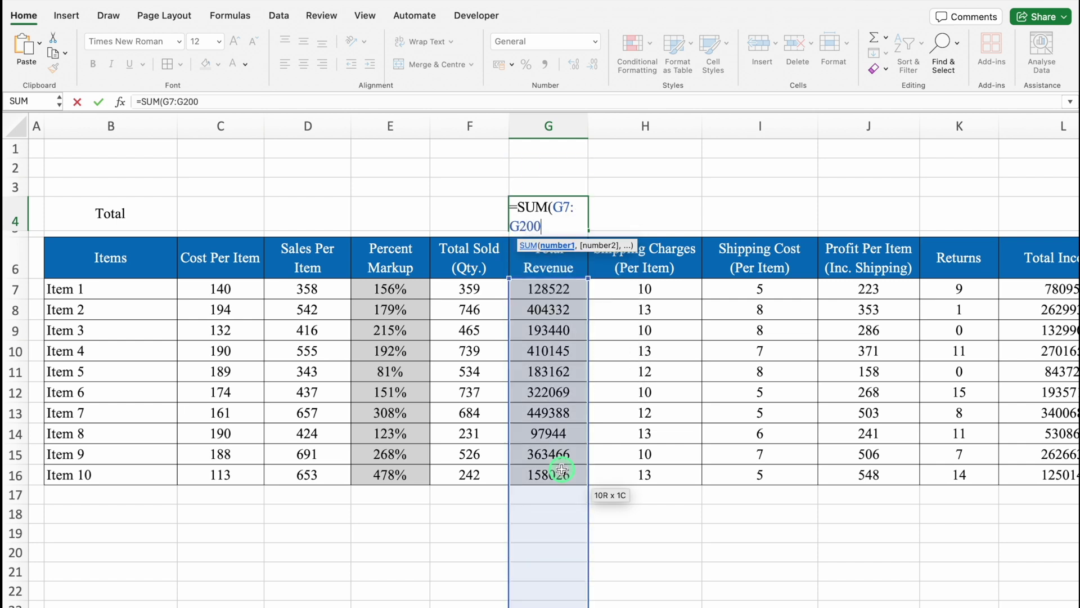
{"action": "type", "text": ")"}
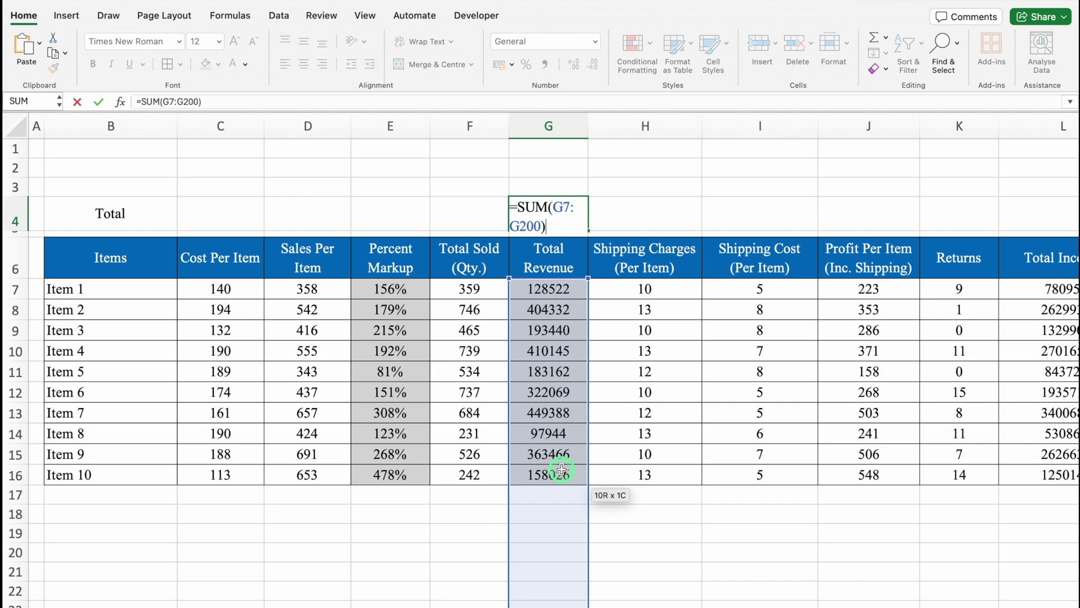
{"action": "key", "text": "Return"}
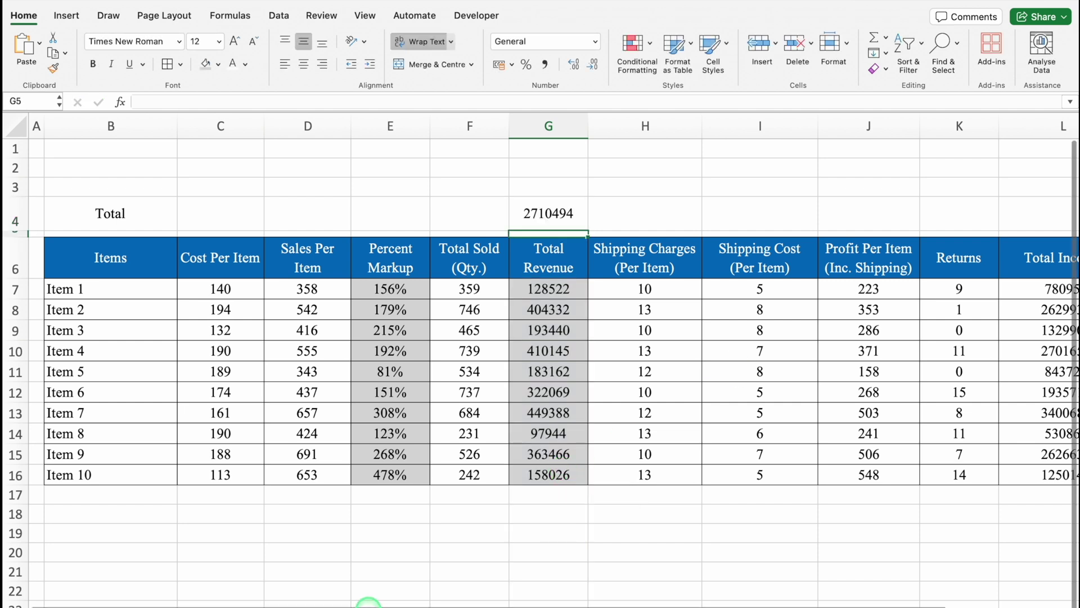
Copy the G4 sum formula to K4 and L4 to total the Returns and Total Income columns.
{"action": "left_click_drag", "start_coordinate": [361, 598], "coordinate": [524, 605]}
{"action": "key", "text": "Up"}
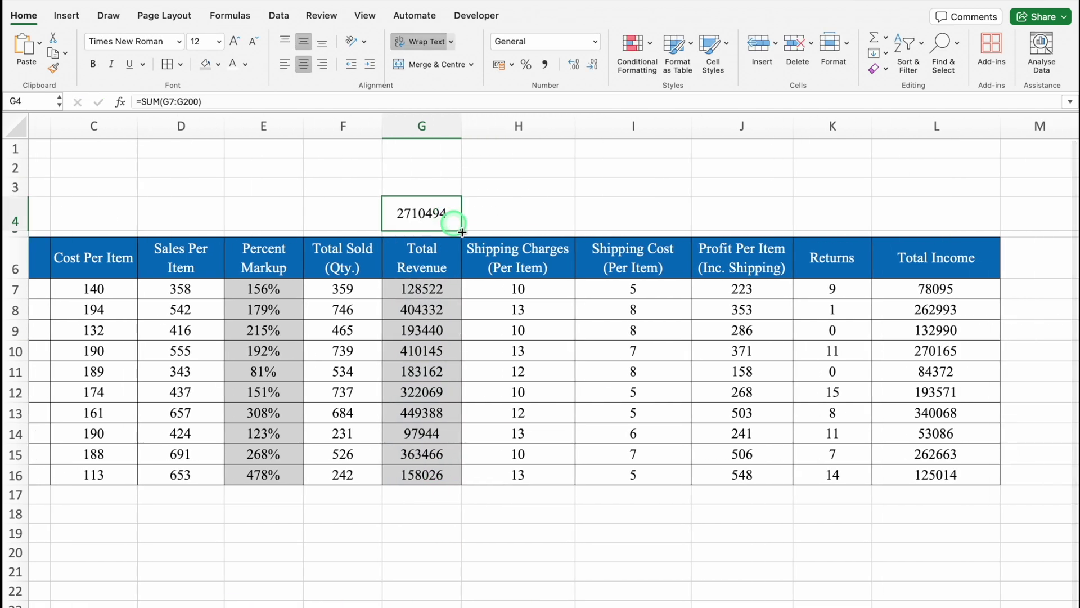
{"action": "key", "text": "ctrl+c"}
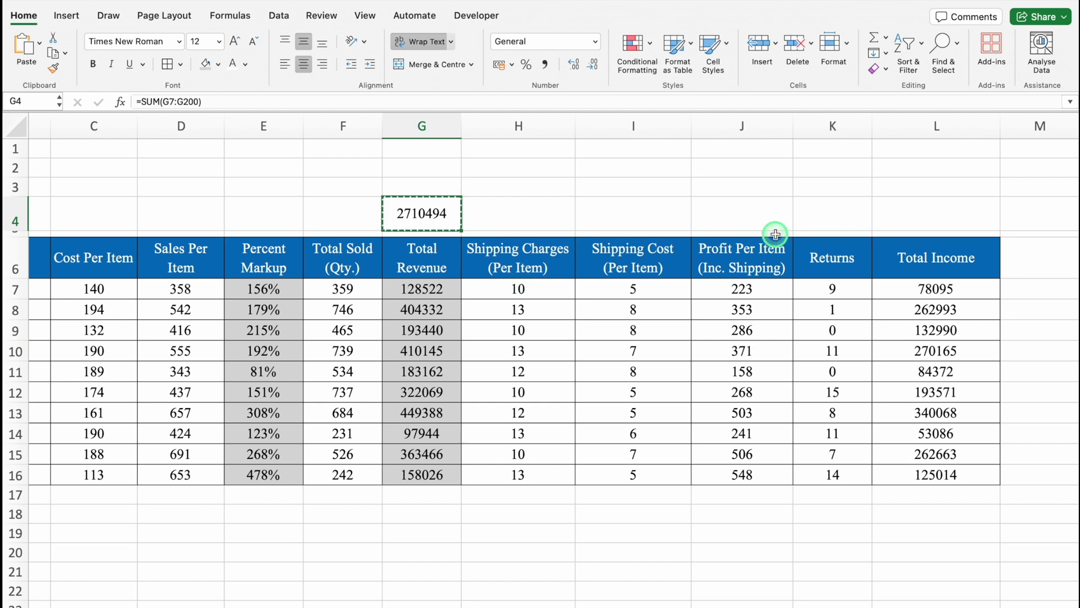
{"action": "left_click", "coordinate": [824, 216]}
{"action": "key", "text": "ctrl+v"}
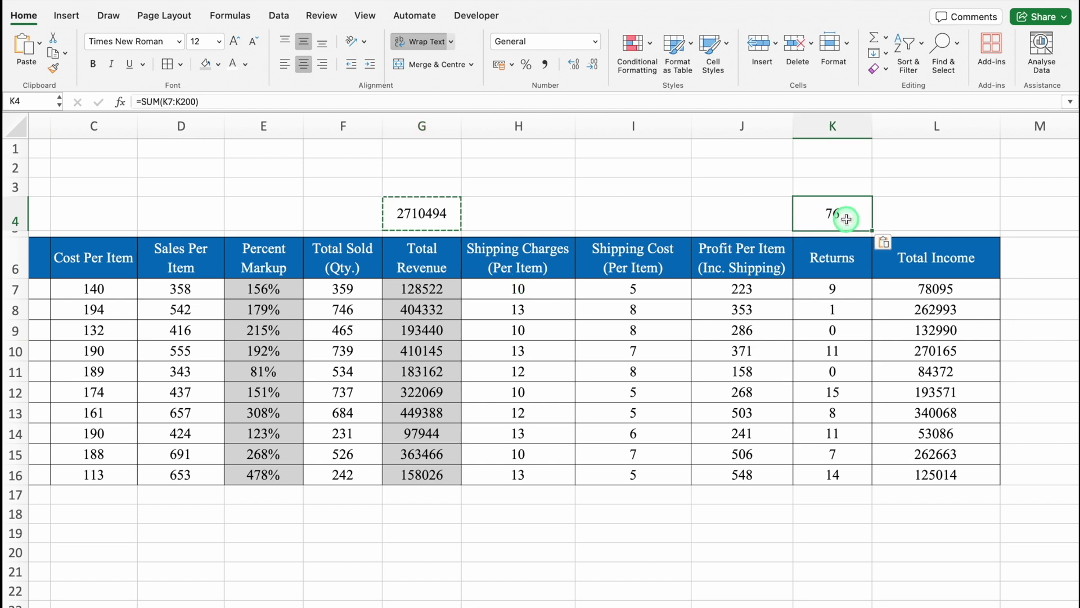
{"action": "left_click", "coordinate": [944, 216]}
{"action": "key", "text": "ctrl+v"}
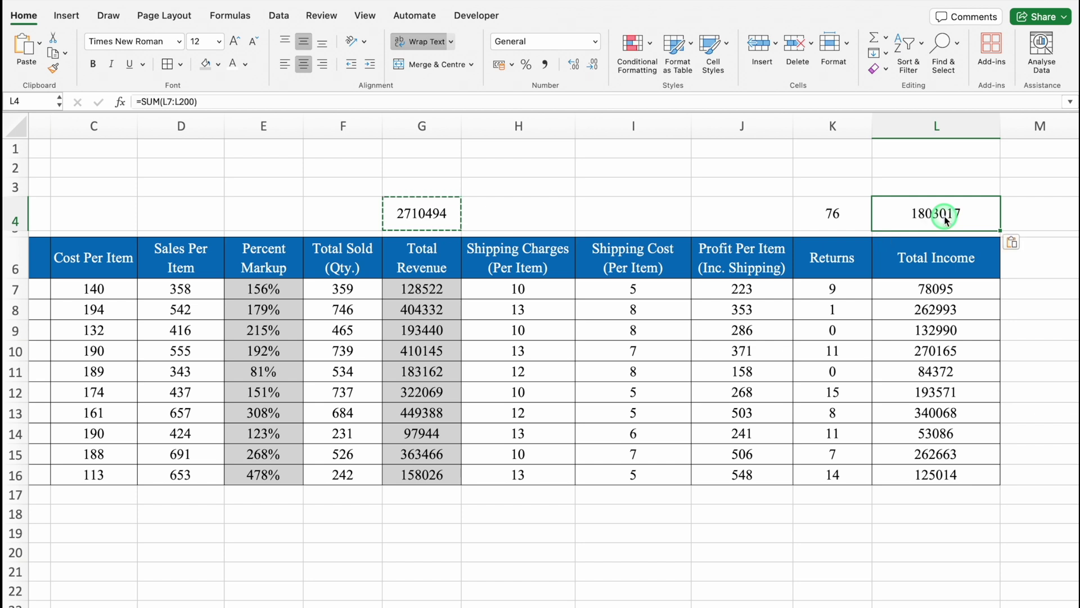
Fill the total row B4:L4 with the standard golden-orange colour.
{"action": "scroll", "coordinate": [534, 605], "scroll_direction": "left", "scroll_amount": 1}
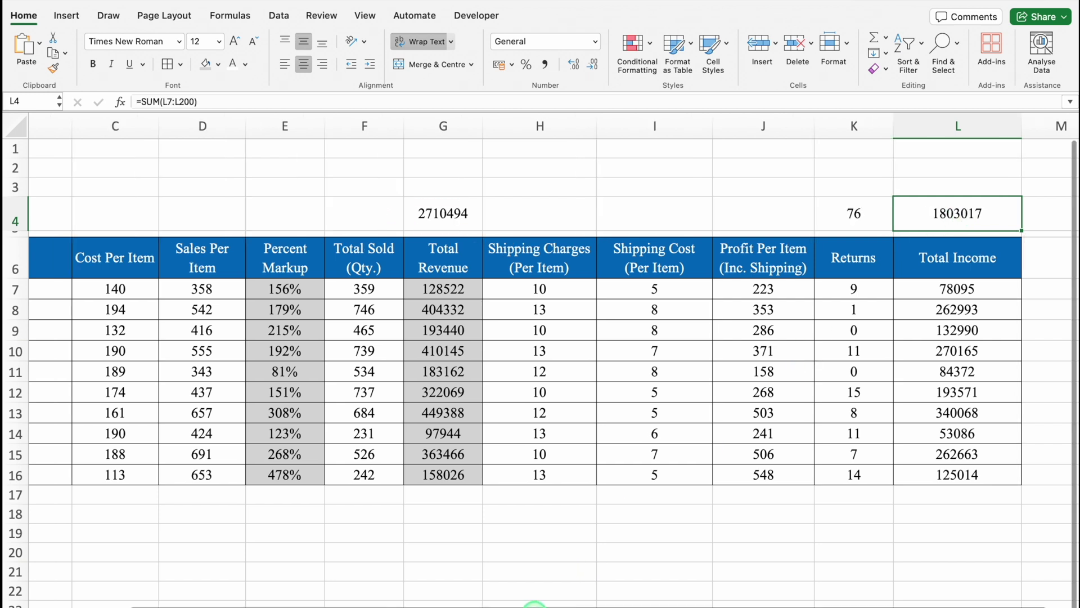
{"action": "scroll", "coordinate": [533, 605], "scroll_direction": "left", "scroll_amount": 4}
{"action": "left_click", "coordinate": [154, 222]}
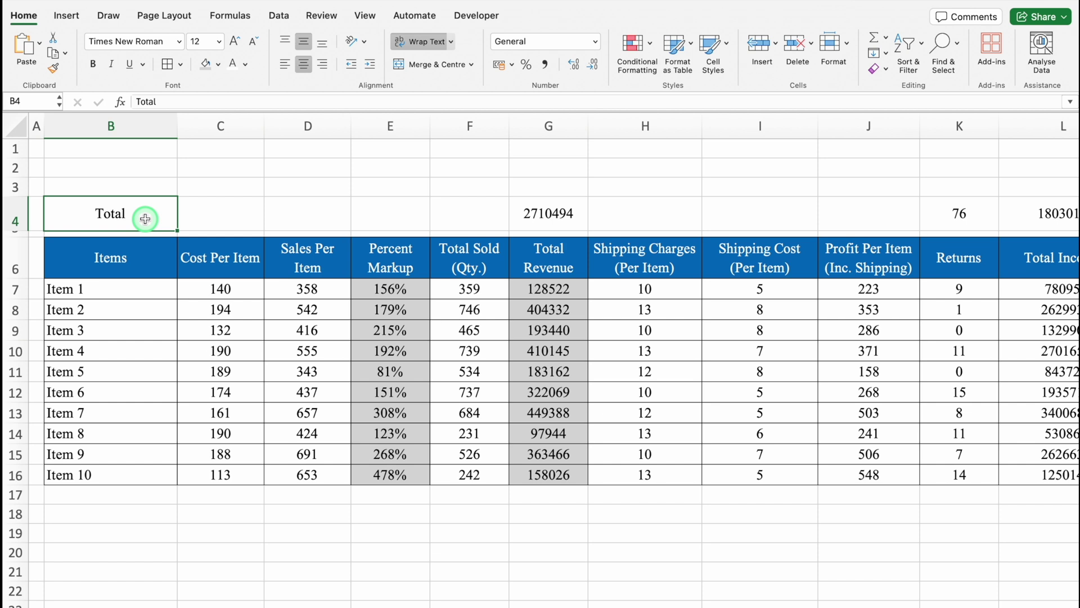
{"action": "key", "text": "super+shift+Right"}
{"action": "key", "text": "super+shift+Right"}
{"action": "key", "text": "super+shift+Right"}
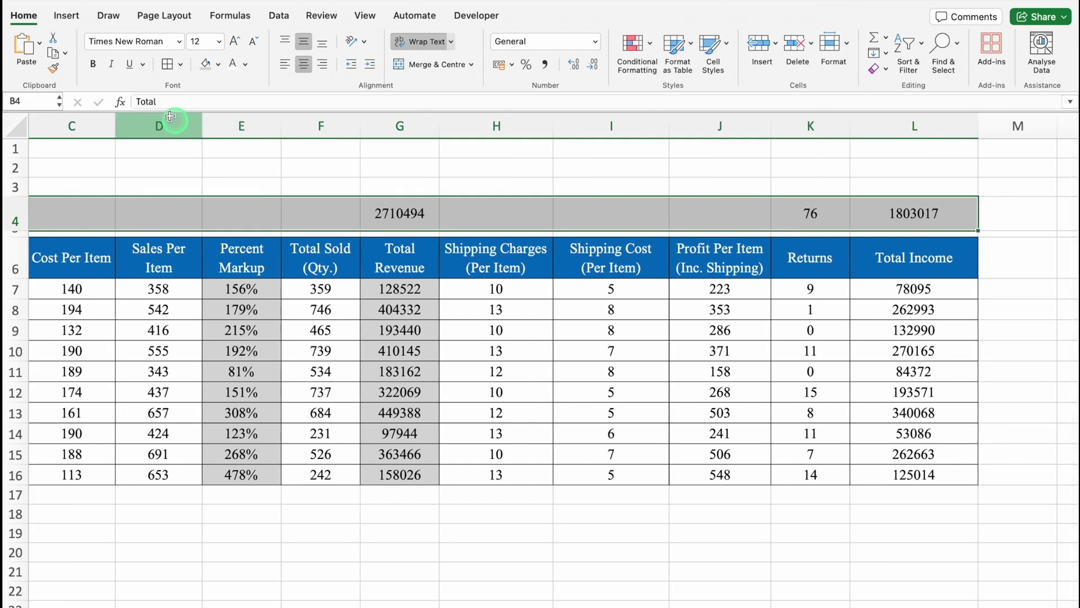
{"action": "left_click", "coordinate": [218, 64]}
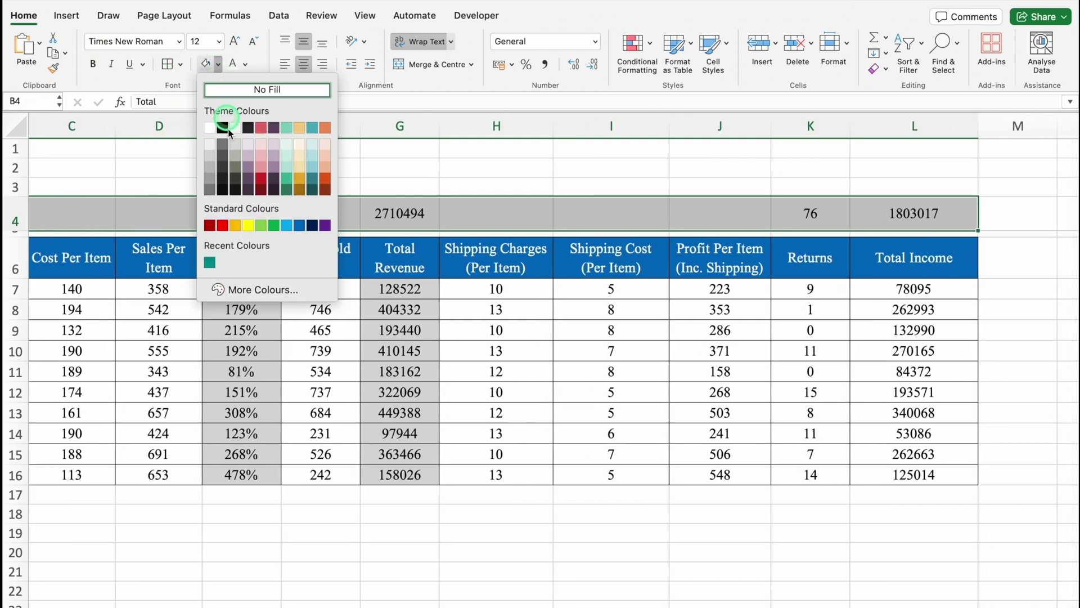
{"action": "left_click", "coordinate": [236, 225]}
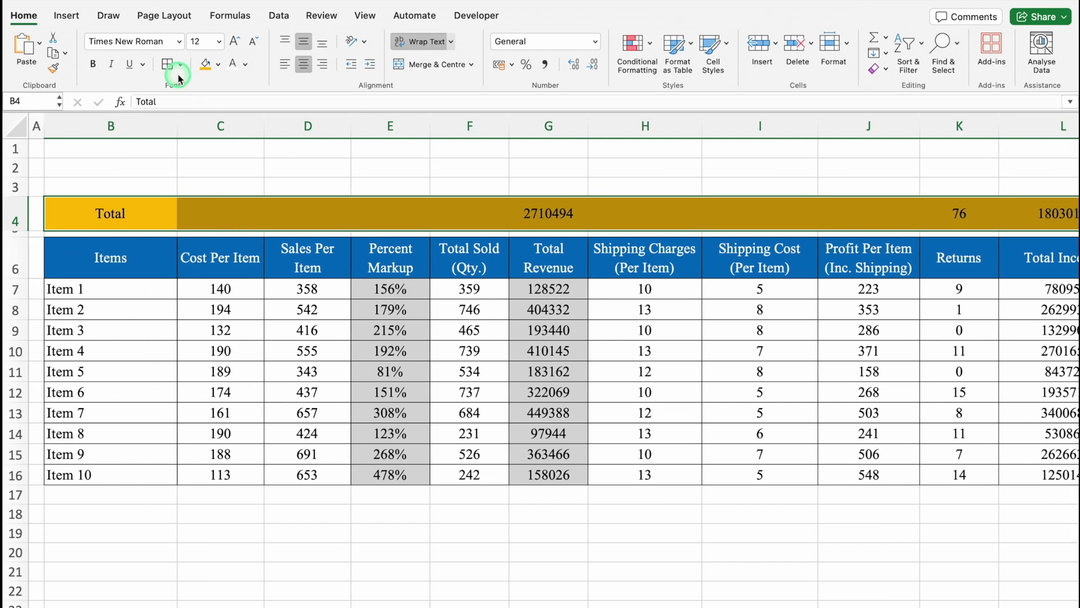
Apply outside borders around the total row B4:L4 and around the individual total cells G4 and K4.
{"action": "left_click", "coordinate": [180, 68]}
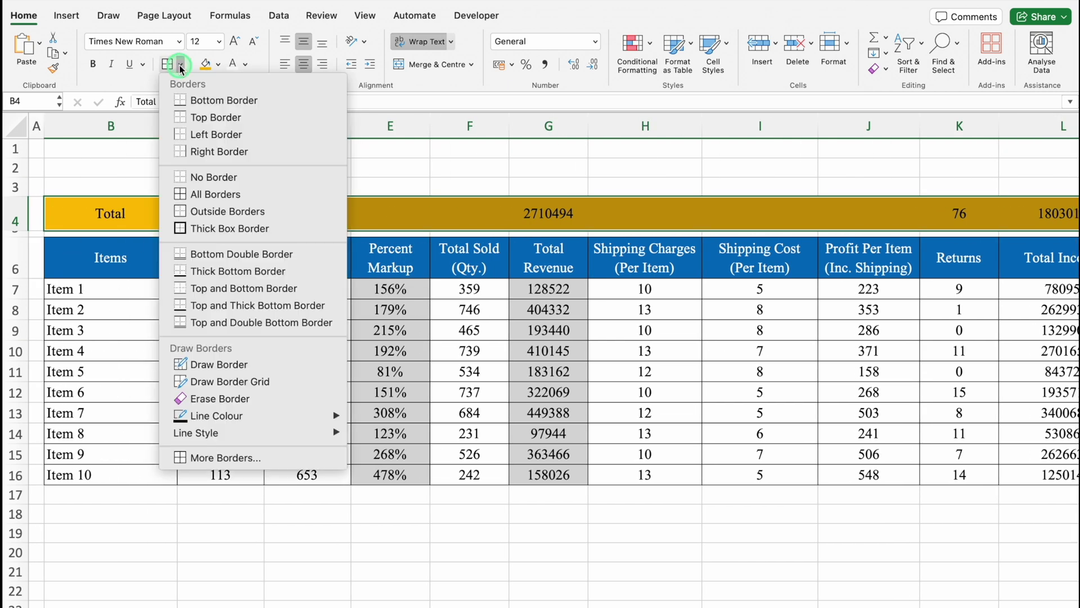
{"action": "left_click", "coordinate": [223, 218]}
{"action": "left_click_drag", "start_coordinate": [212, 603], "coordinate": [345, 598]}
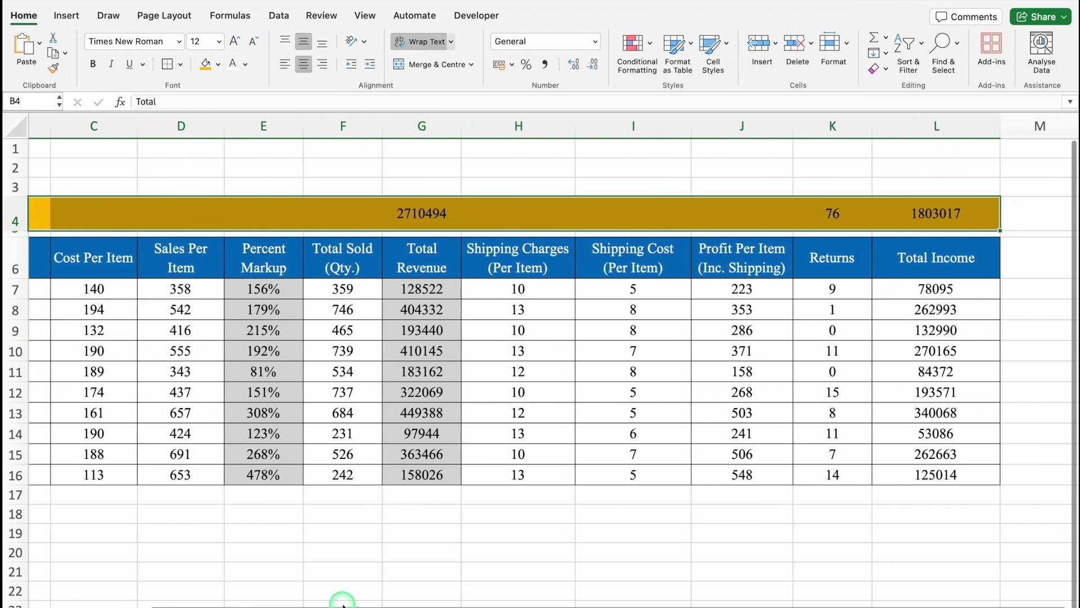
{"action": "left_click", "coordinate": [427, 212]}
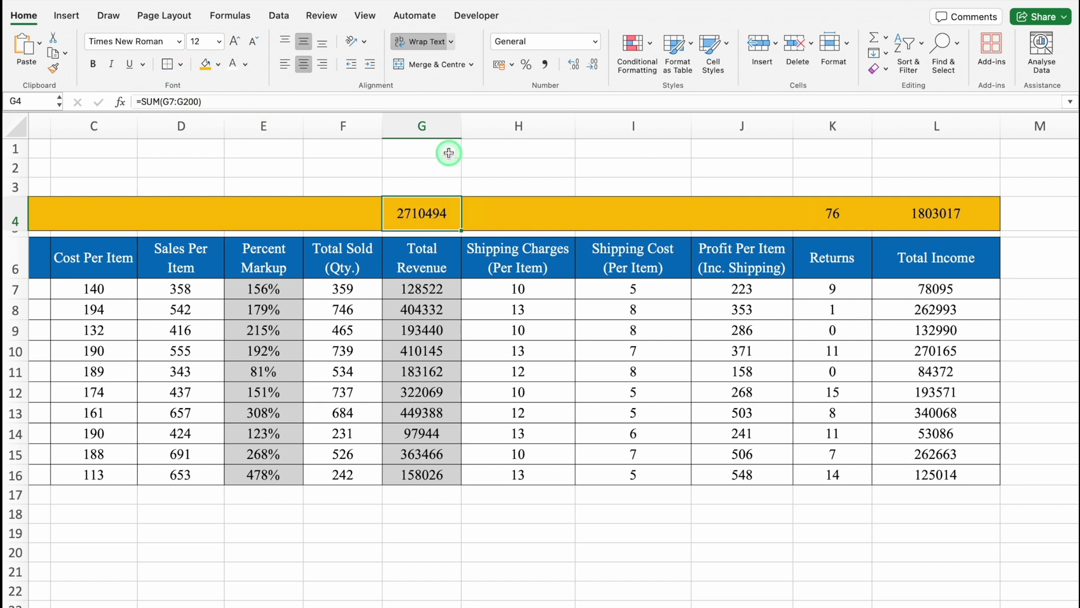
{"action": "left_click", "coordinate": [850, 213]}
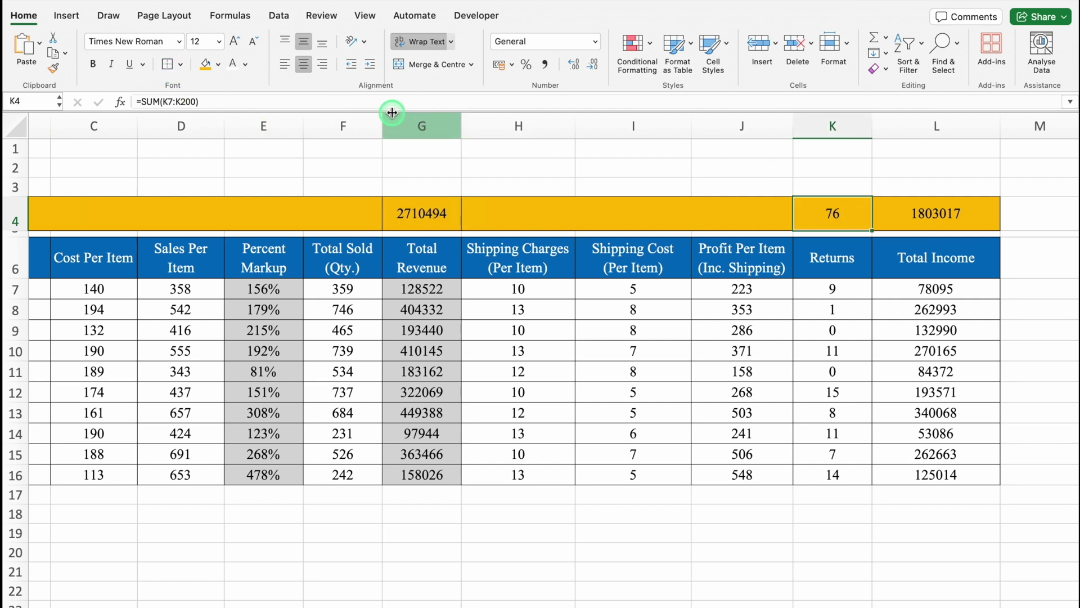
{"action": "left_click", "coordinate": [556, 552]}
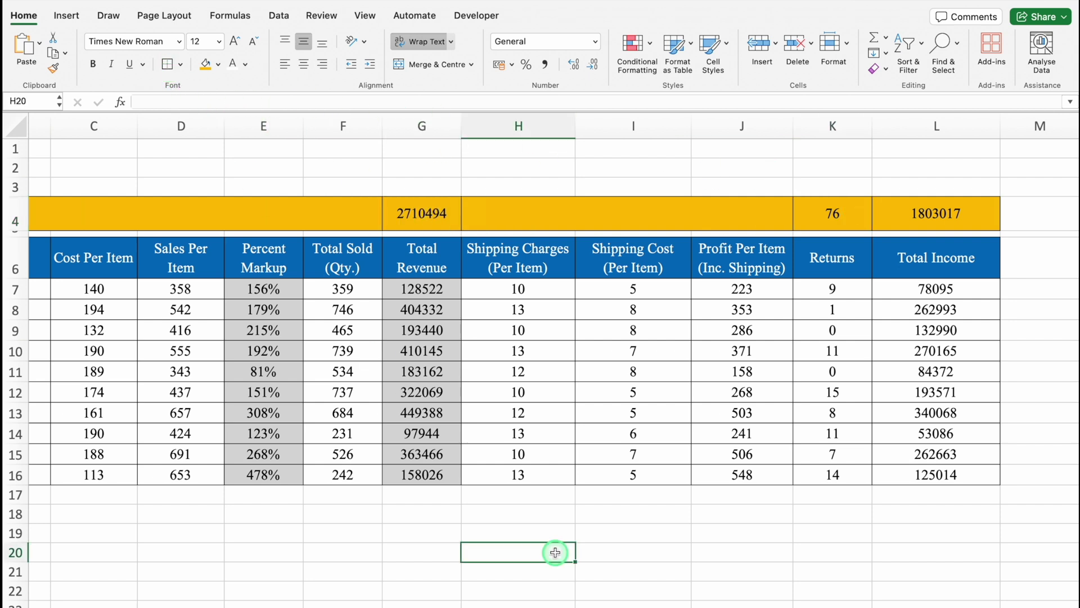
Turn off the worksheet gridlines.
{"action": "left_click", "coordinate": [365, 15]}
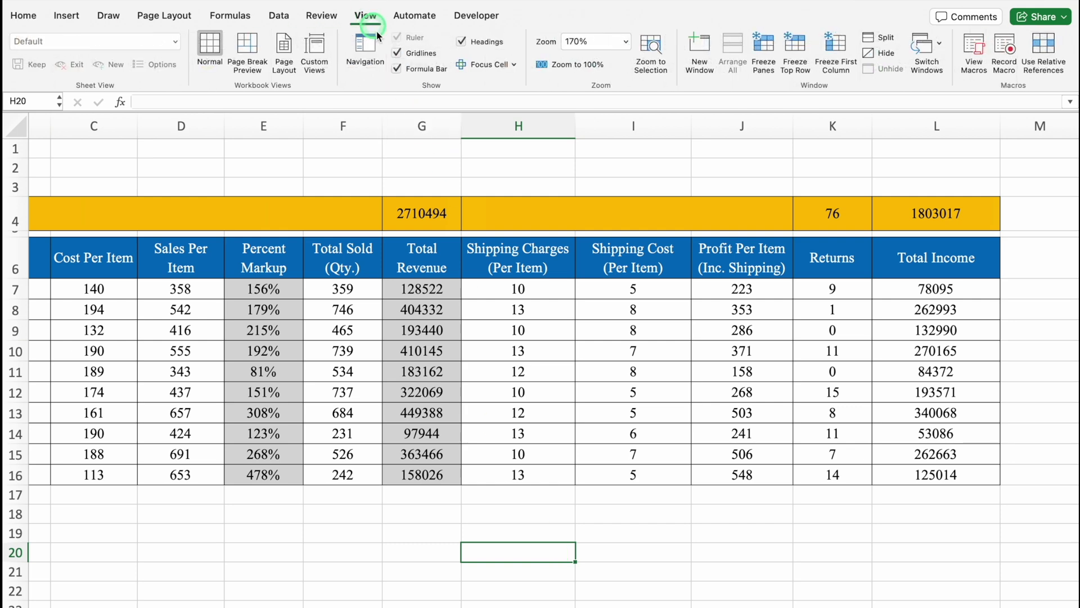
{"action": "left_click", "coordinate": [397, 53]}
{"action": "left_click", "coordinate": [421, 513]}
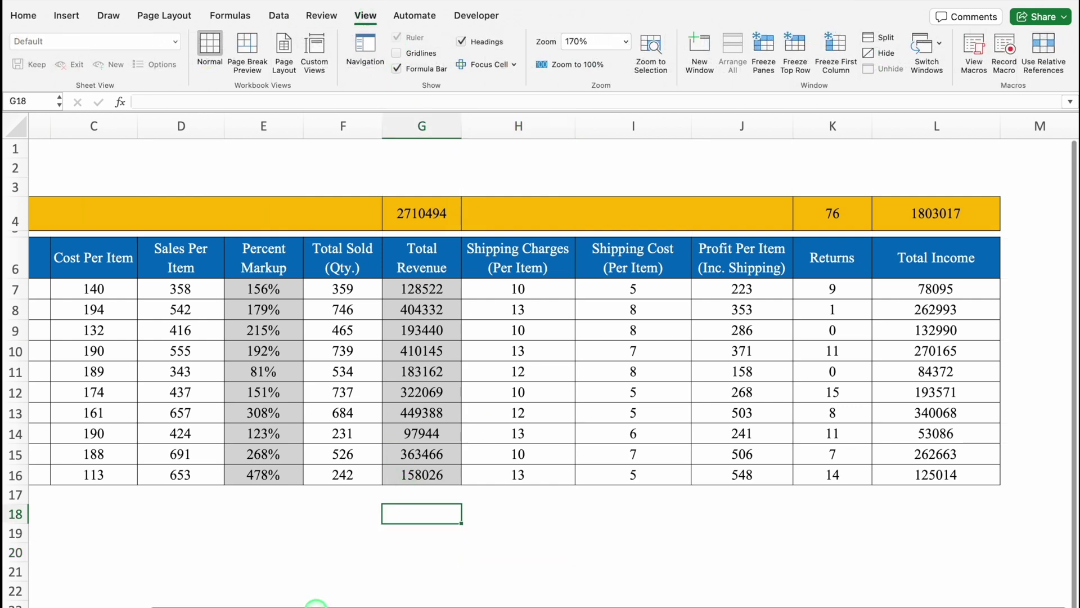
Make row 3 much taller to leave a large blank area above the total row, and select B2.
{"action": "scroll", "coordinate": [317, 603], "scroll_direction": "left", "scroll_amount": 5}
{"action": "left_click_drag", "start_coordinate": [19, 198], "coordinate": [45, 364]}
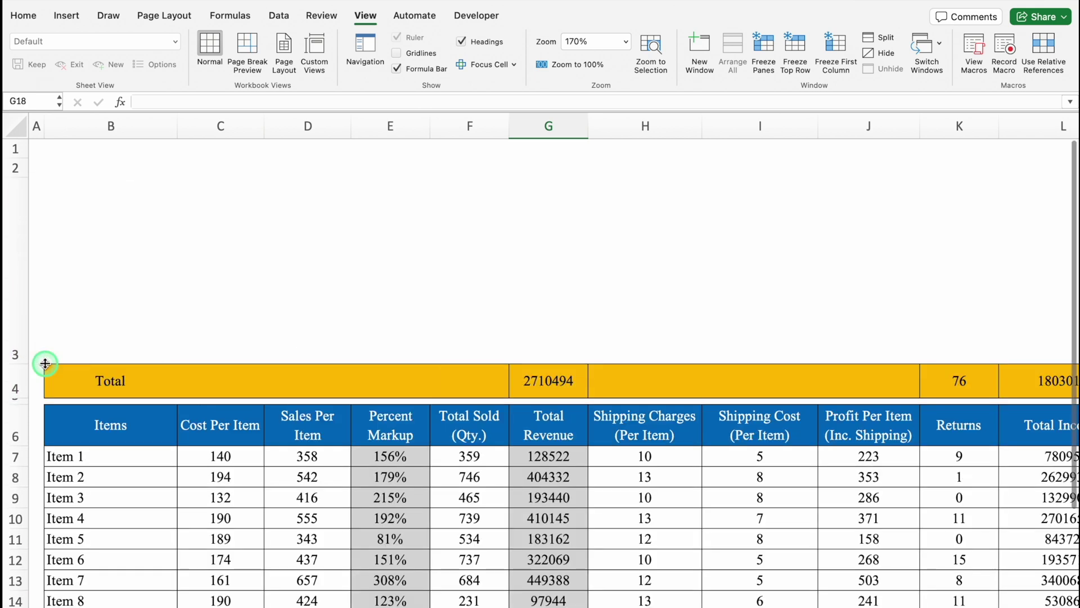
{"action": "scroll", "coordinate": [45, 363], "scroll_direction": "down", "scroll_amount": 1}
{"action": "left_click", "coordinate": [48, 165]}
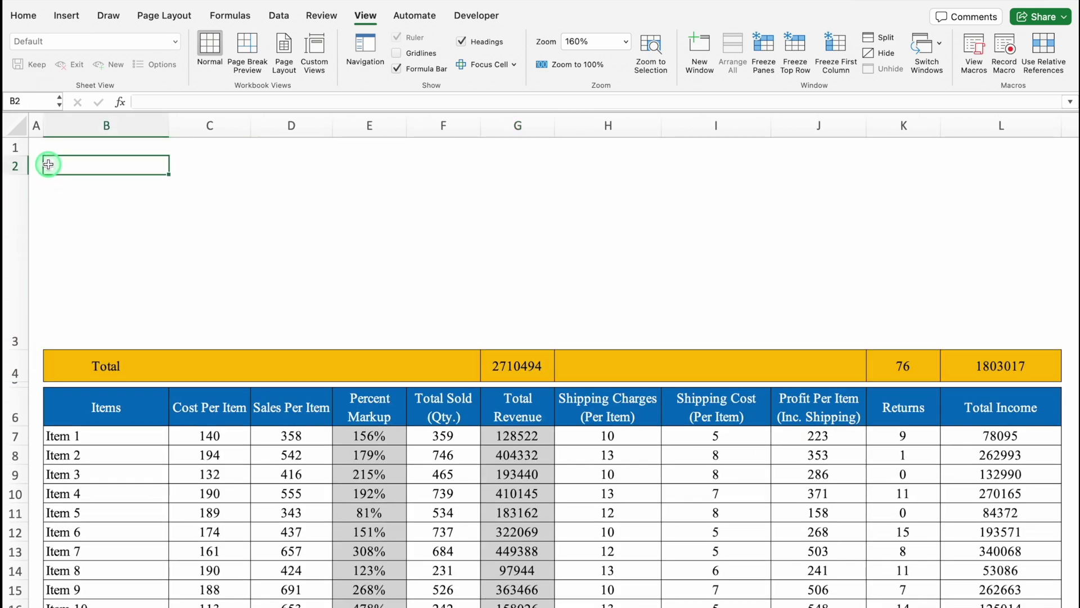
Merge and centre B2:L2, and format the merged cell with the standard blue font colour and bold.
{"action": "left_click_drag", "start_coordinate": [79, 166], "coordinate": [1019, 166]}
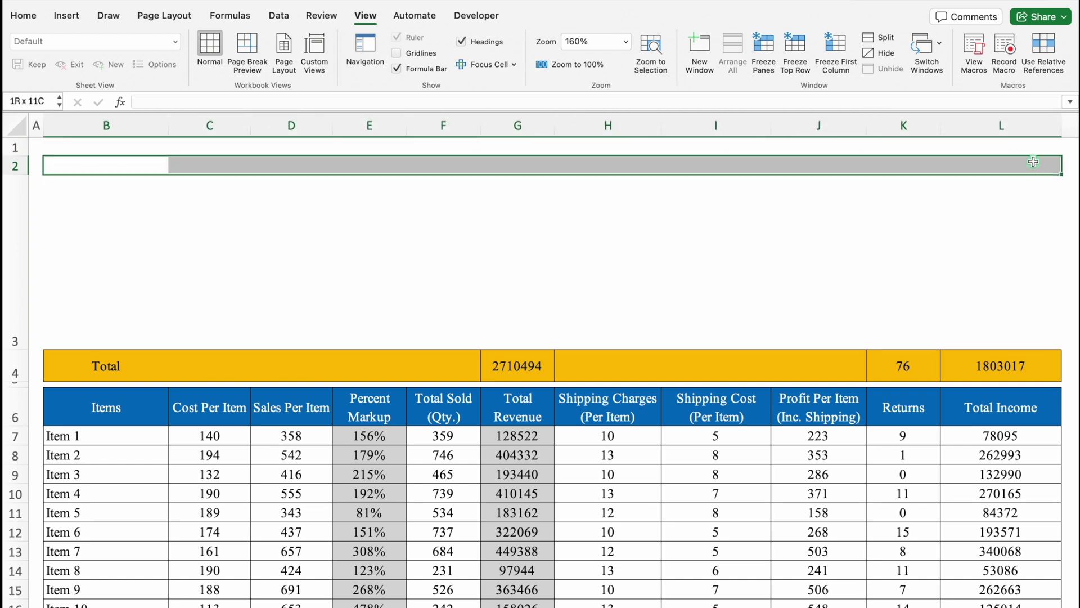
{"action": "left_click", "coordinate": [25, 17]}
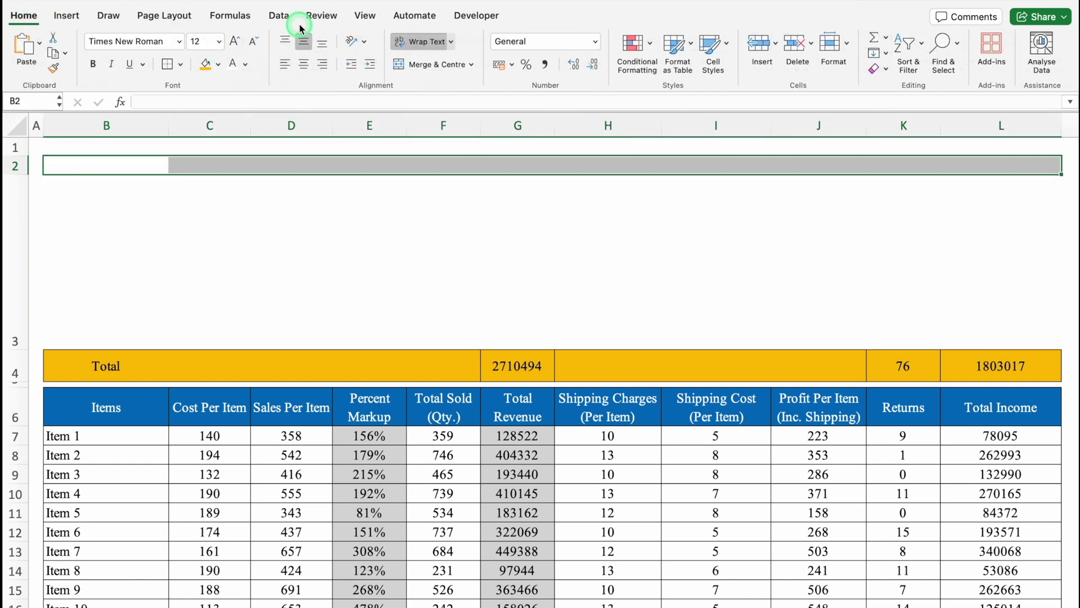
{"action": "left_click", "coordinate": [437, 65]}
{"action": "left_click", "coordinate": [245, 65]}
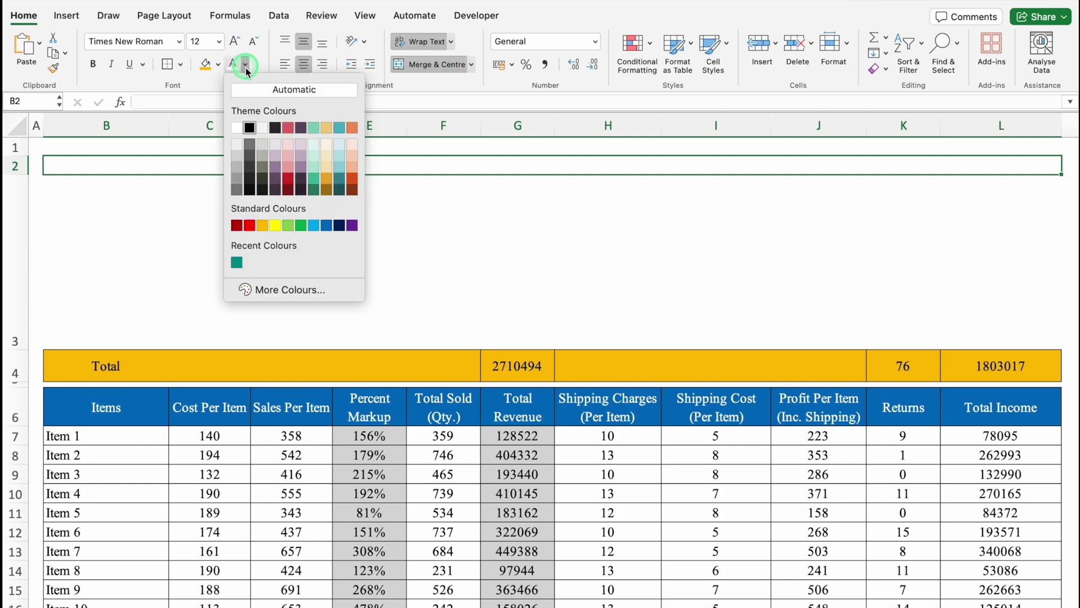
{"action": "left_click", "coordinate": [329, 228]}
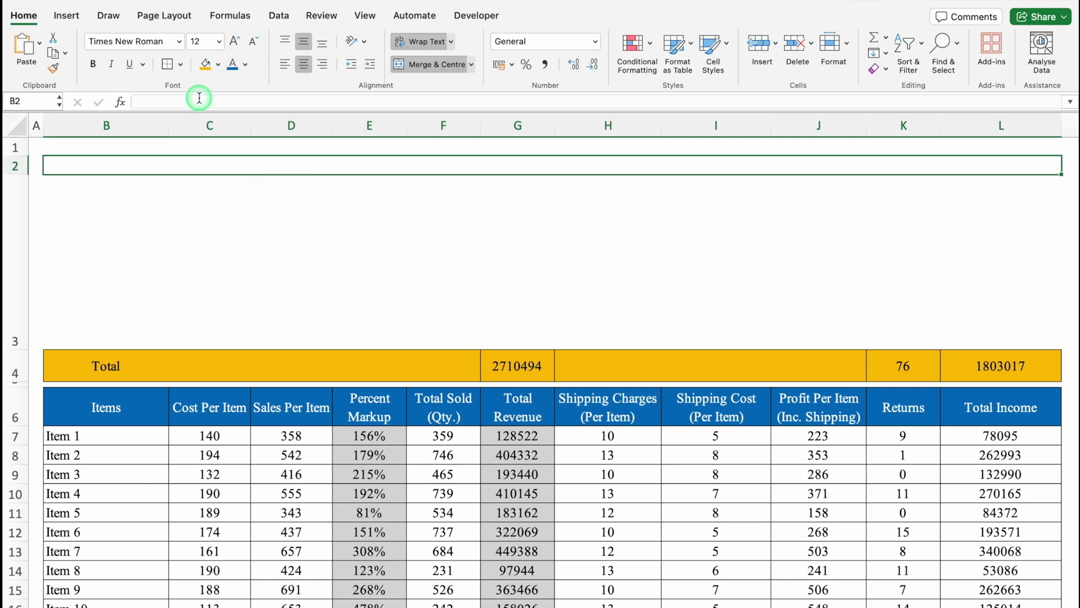
{"action": "left_click", "coordinate": [94, 63]}
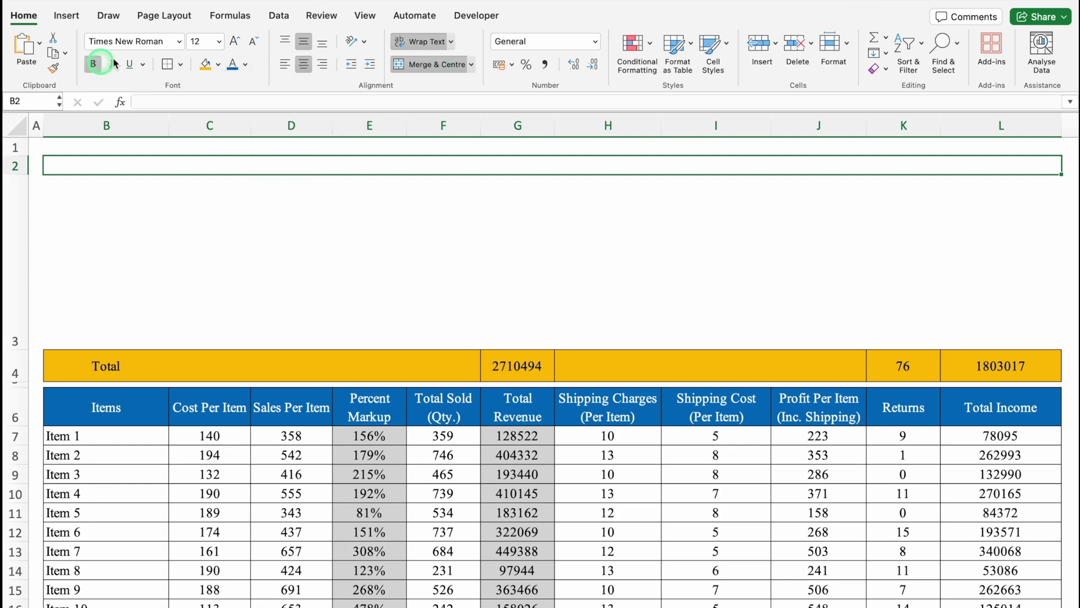
Set the merged title cell's font to Arial Black and make row 2 slightly taller.
{"action": "left_click", "coordinate": [179, 41]}
{"action": "mouse_move", "coordinate": [228, 190]}
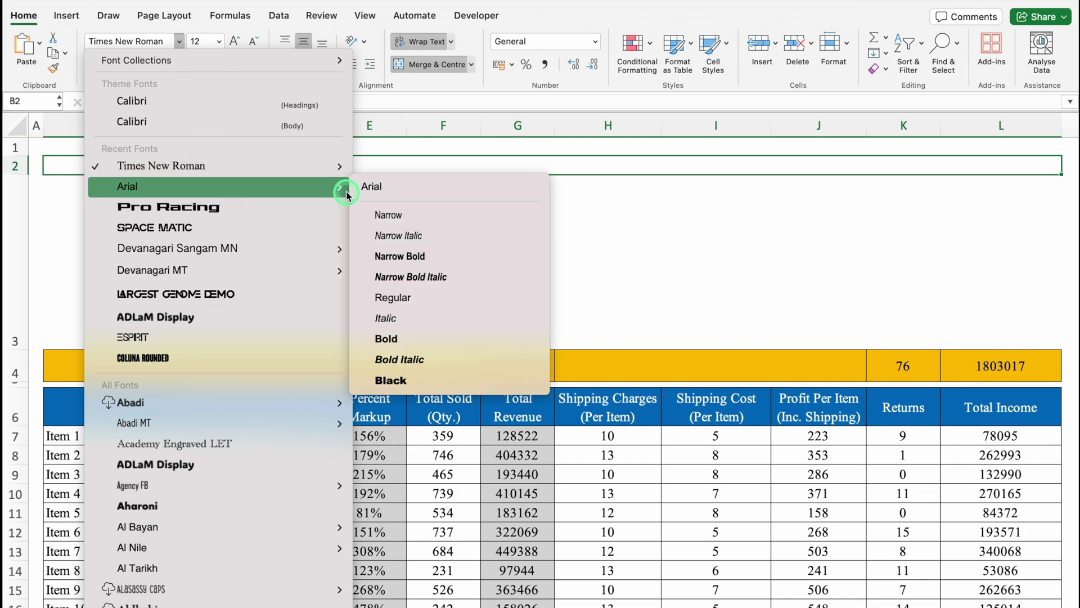
{"action": "left_click", "coordinate": [444, 378]}
{"action": "left_click_drag", "start_coordinate": [19, 175], "coordinate": [19, 186]}
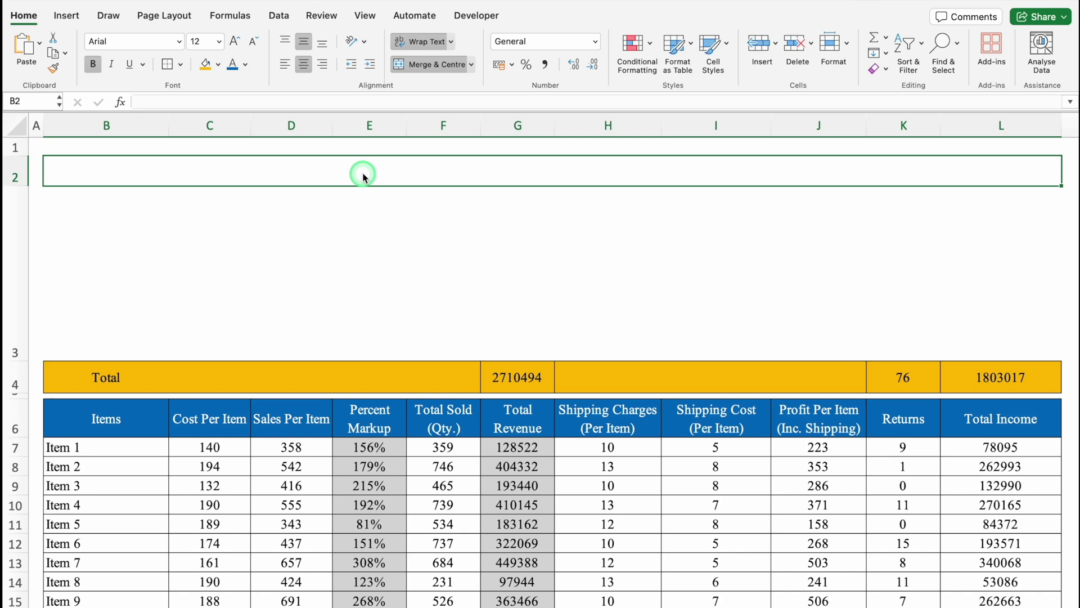
Enter the title "Online / Offline Sales Tracker" in the merged cell and enlarge its font by four size increments.
{"action": "type", "text": "Online / Offline Sales Tracker"}
{"action": "key", "text": "Return"}
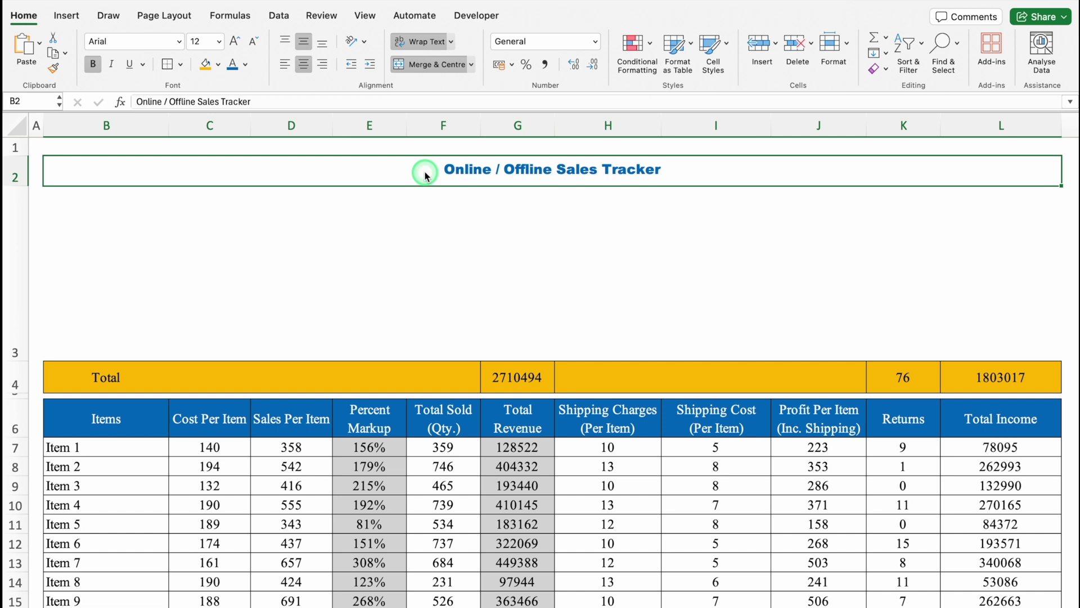
{"action": "left_click", "coordinate": [234, 42]}
{"action": "left_click", "coordinate": [235, 42]}
{"action": "left_click", "coordinate": [235, 43]}
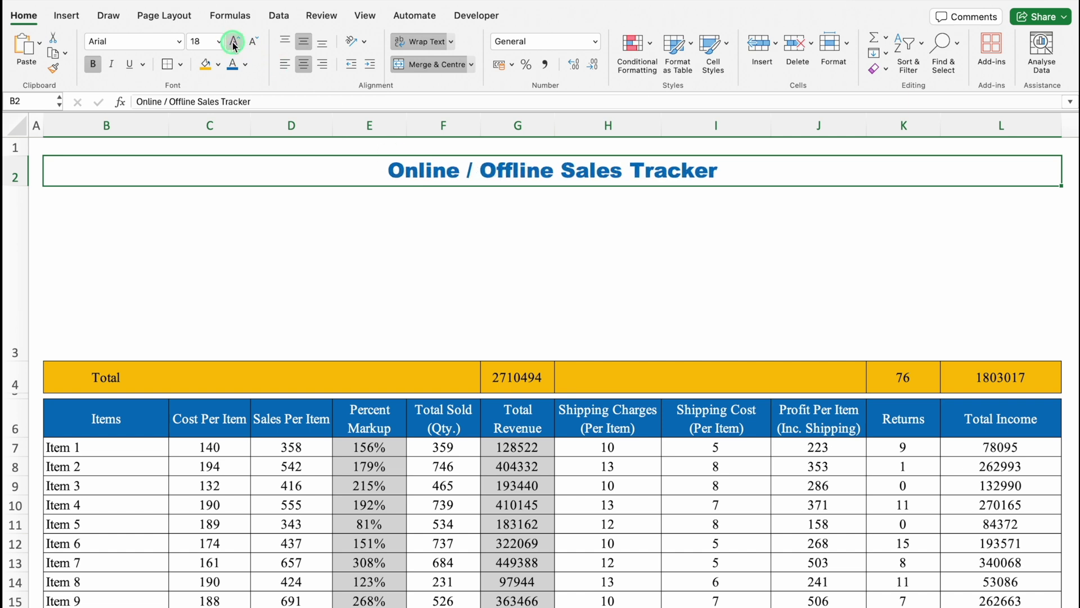
{"action": "left_click", "coordinate": [234, 43]}
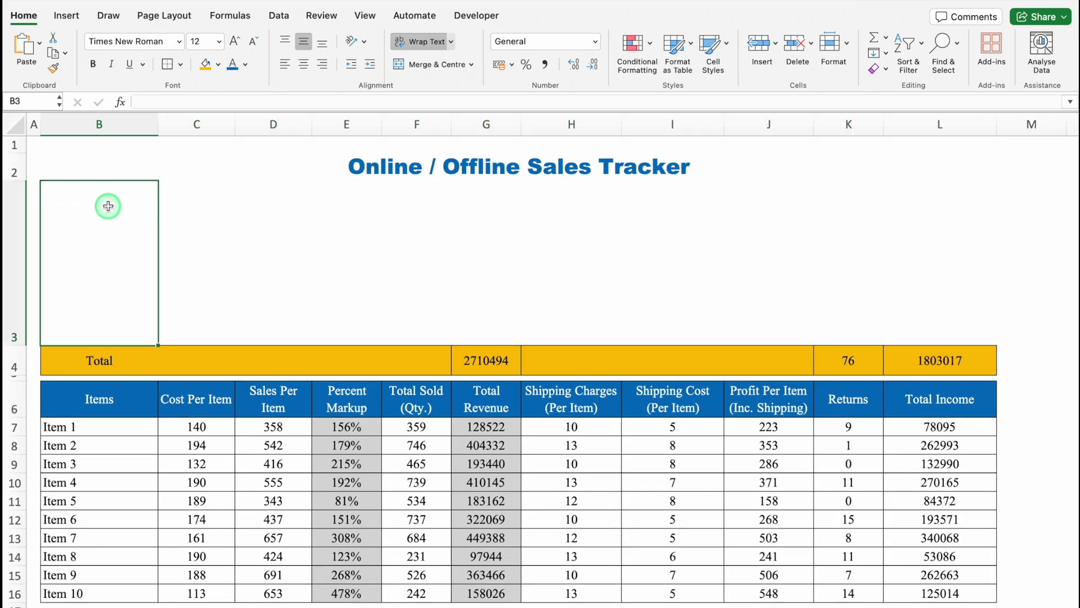
Insert a 2D clustered column chart from the item names in B7:B16 and the profit per item in J7:J16.
{"action": "left_click_drag", "start_coordinate": [99, 427], "coordinate": [99, 592]}
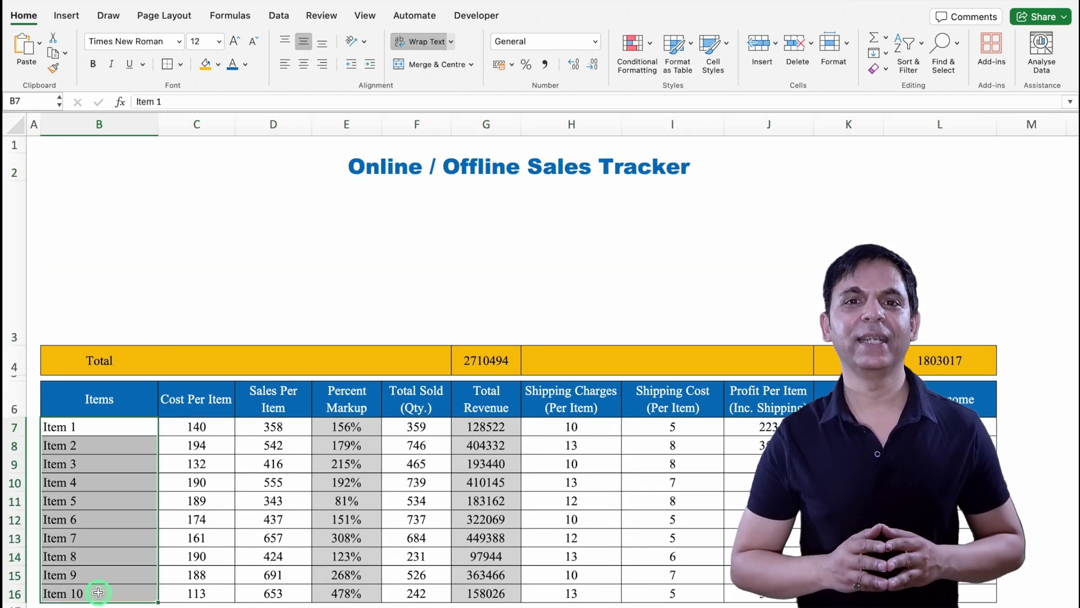
{"action": "left_click_drag", "start_coordinate": [100, 427], "coordinate": [98, 592]}
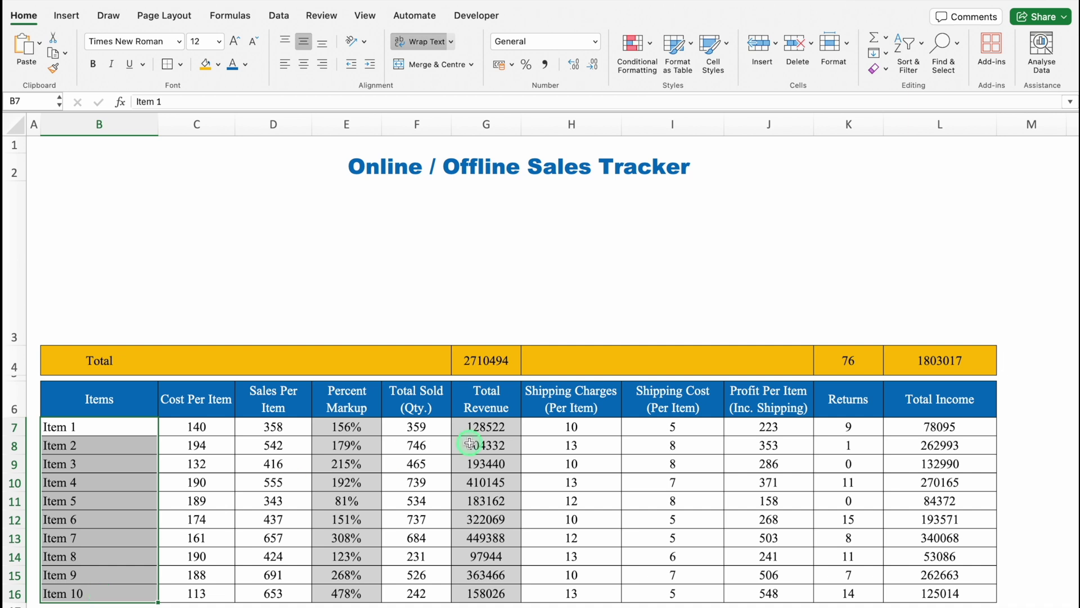
{"action": "left_click", "coordinate": [794, 428]}
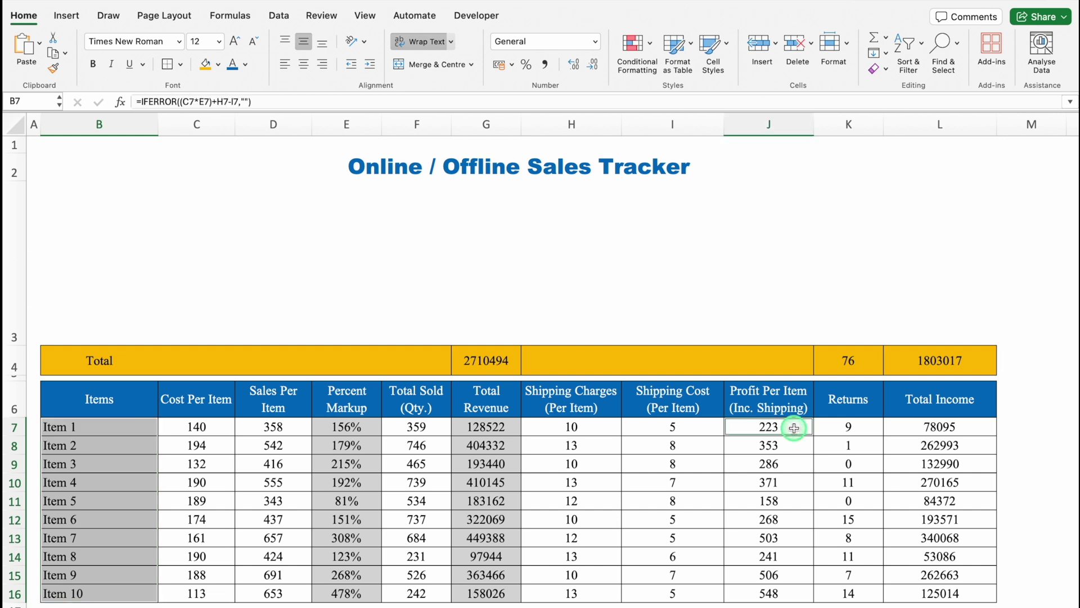
{"action": "left_click_drag", "start_coordinate": [793, 428], "coordinate": [788, 585]}
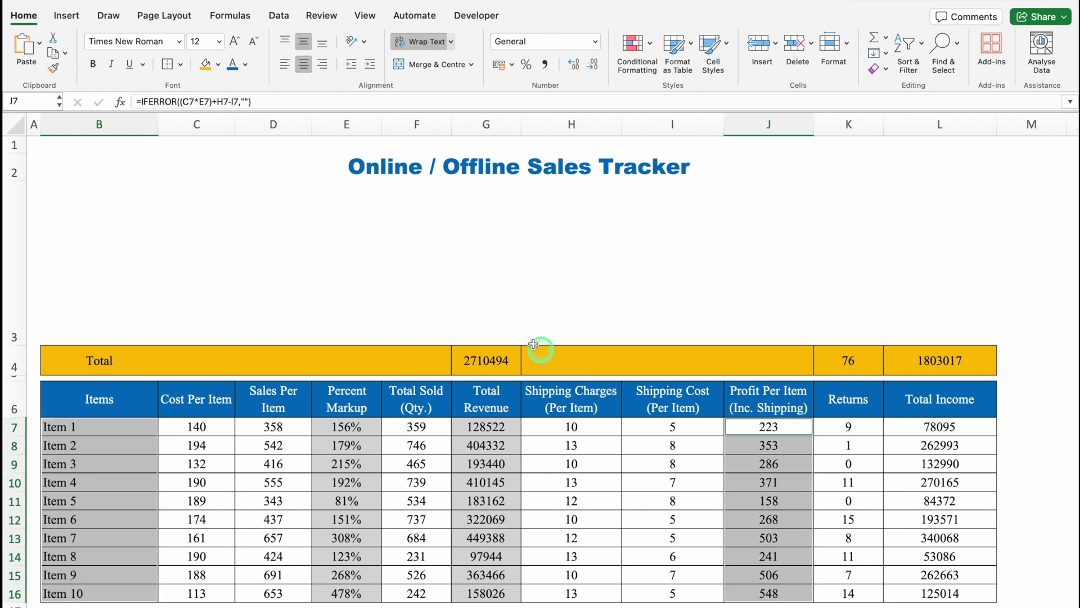
{"action": "left_click", "coordinate": [68, 16]}
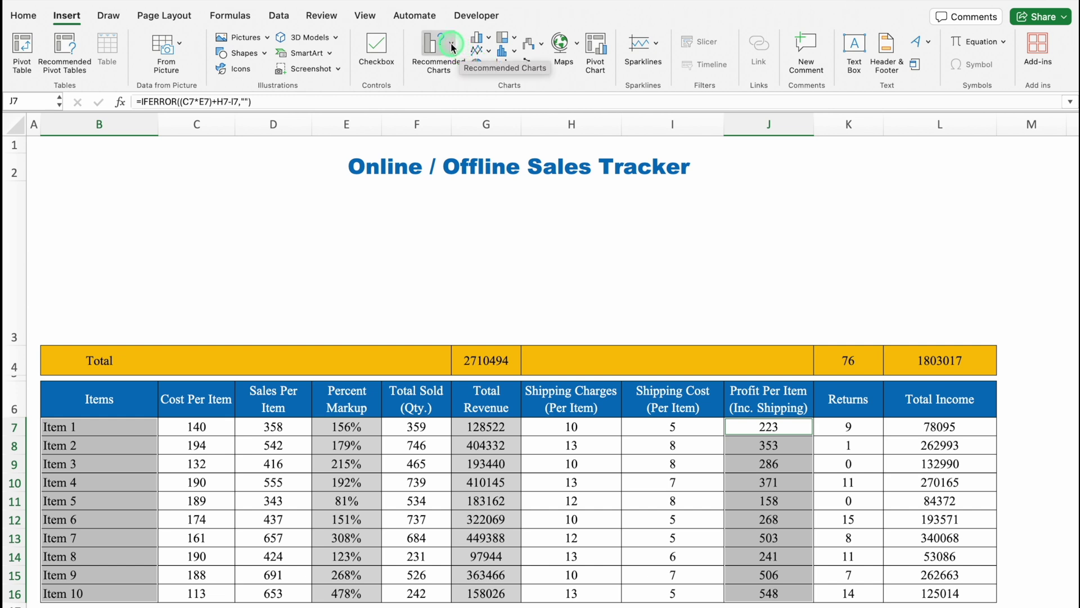
{"action": "left_click", "coordinate": [453, 48]}
{"action": "left_click", "coordinate": [547, 114]}
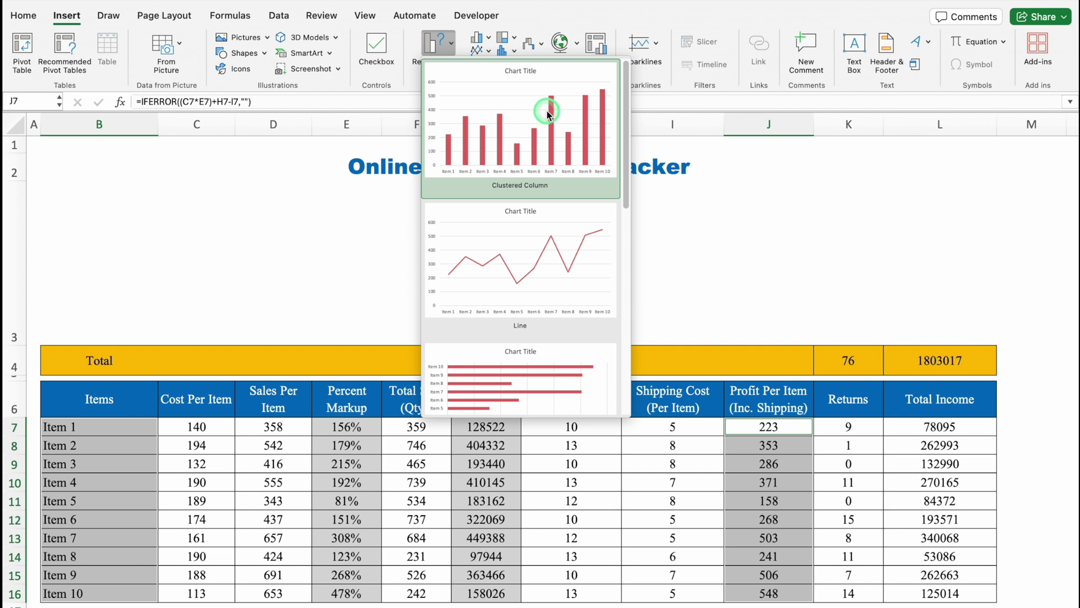
{"action": "left_click", "coordinate": [487, 38]}
{"action": "left_click", "coordinate": [488, 39]}
{"action": "left_click", "coordinate": [516, 109]}
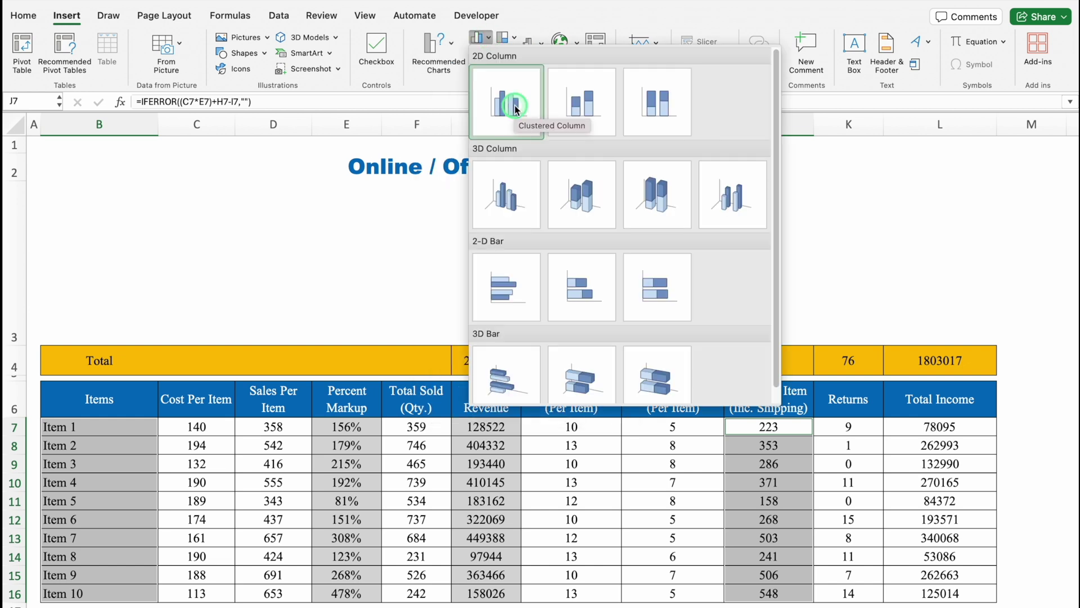
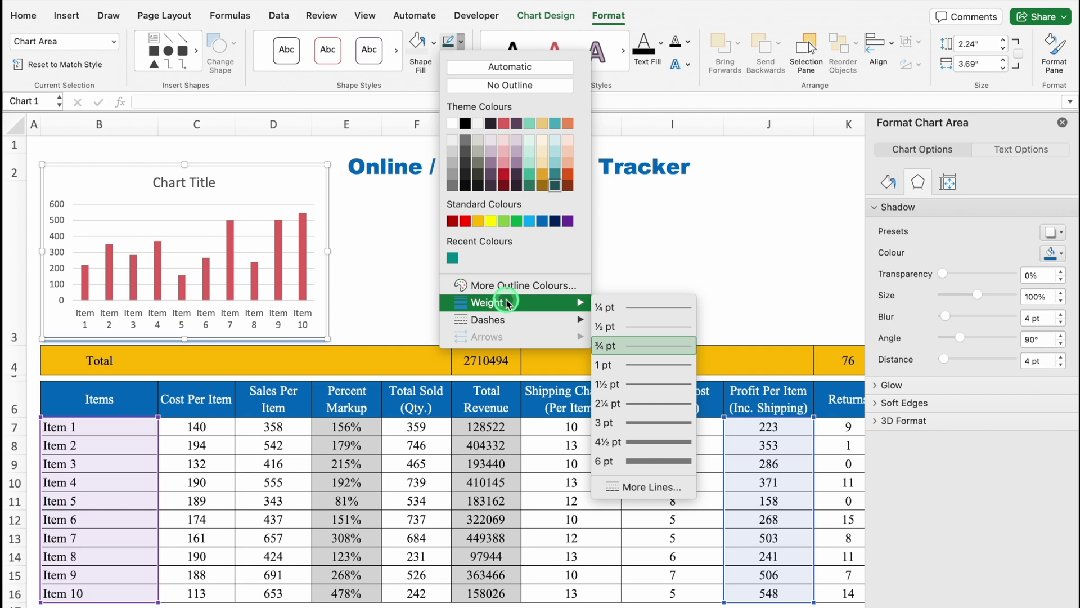
Set the chart area's outline weight to 2¼ pt and change the chart title to "Product Profit Per Item".
{"action": "left_click", "coordinate": [657, 400]}
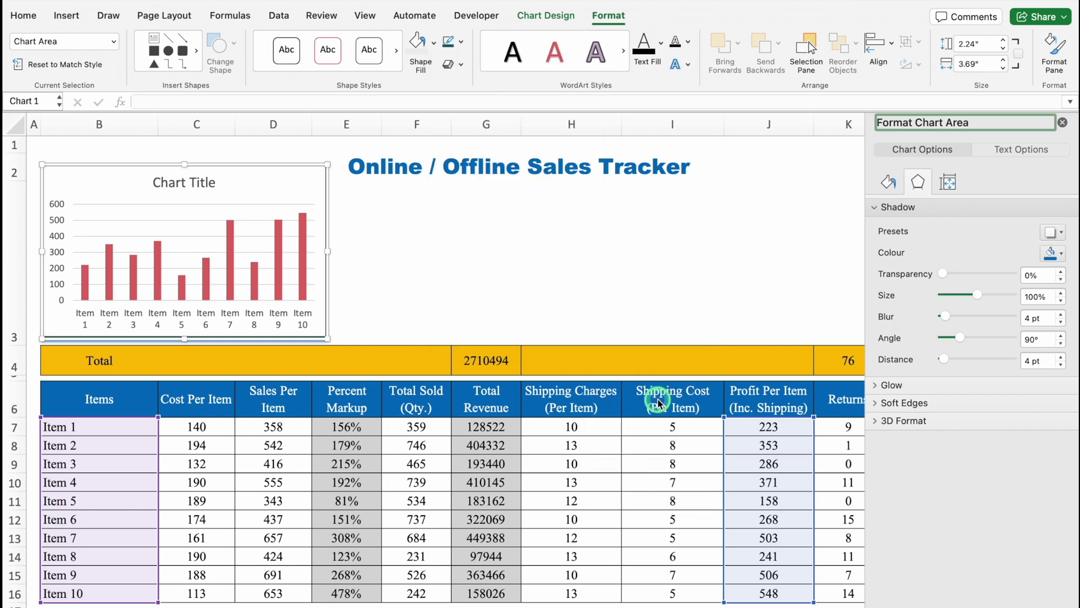
{"action": "left_click", "coordinate": [1062, 123]}
{"action": "left_click", "coordinate": [186, 186]}
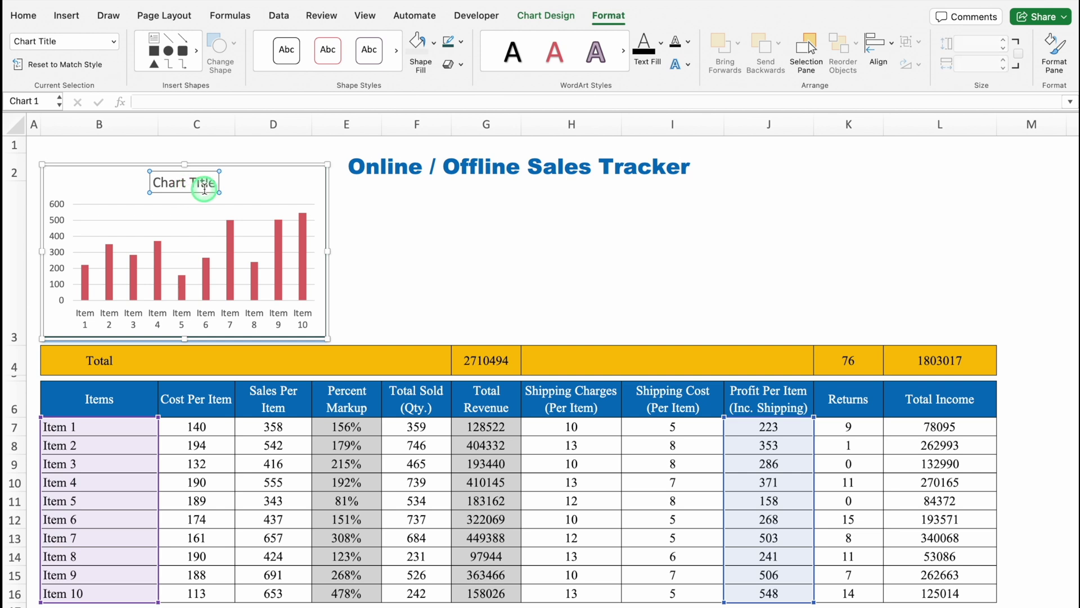
{"action": "left_click", "coordinate": [214, 184]}
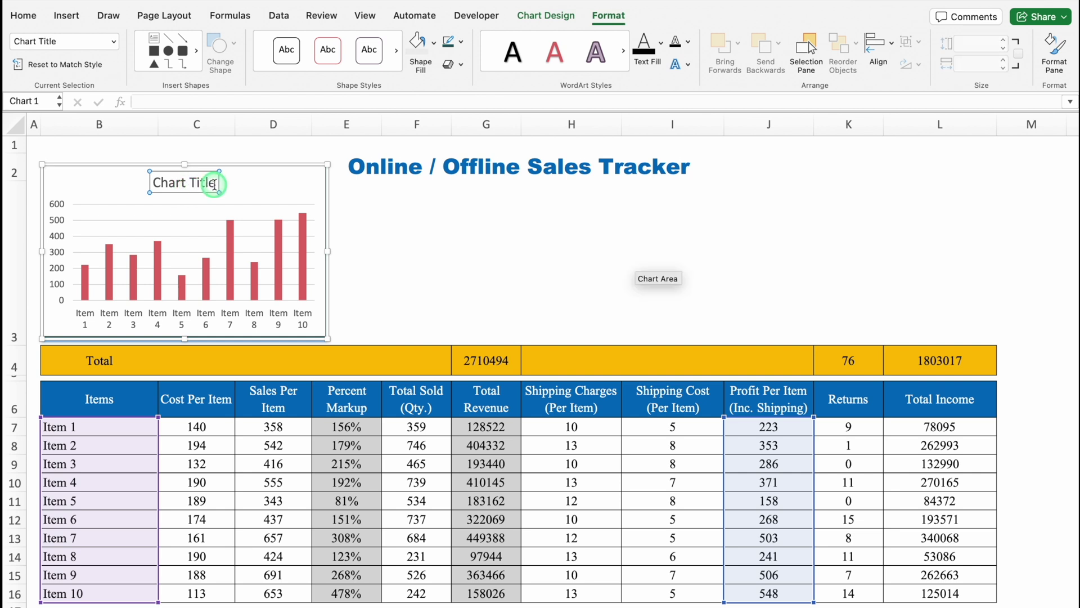
{"action": "left_click_drag", "start_coordinate": [214, 184], "coordinate": [156, 183]}
{"action": "type", "text": "Product P"}
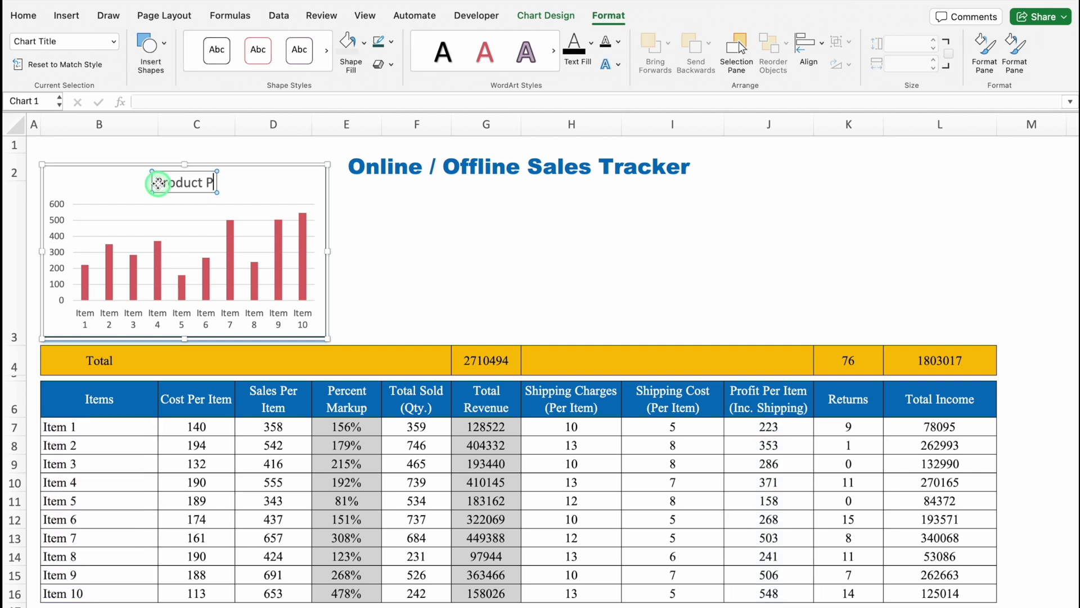
{"action": "type", "text": "rofit Per Item"}
Give the chart title a shadow in the standard blue colour.
{"action": "double_click", "coordinate": [257, 185]}
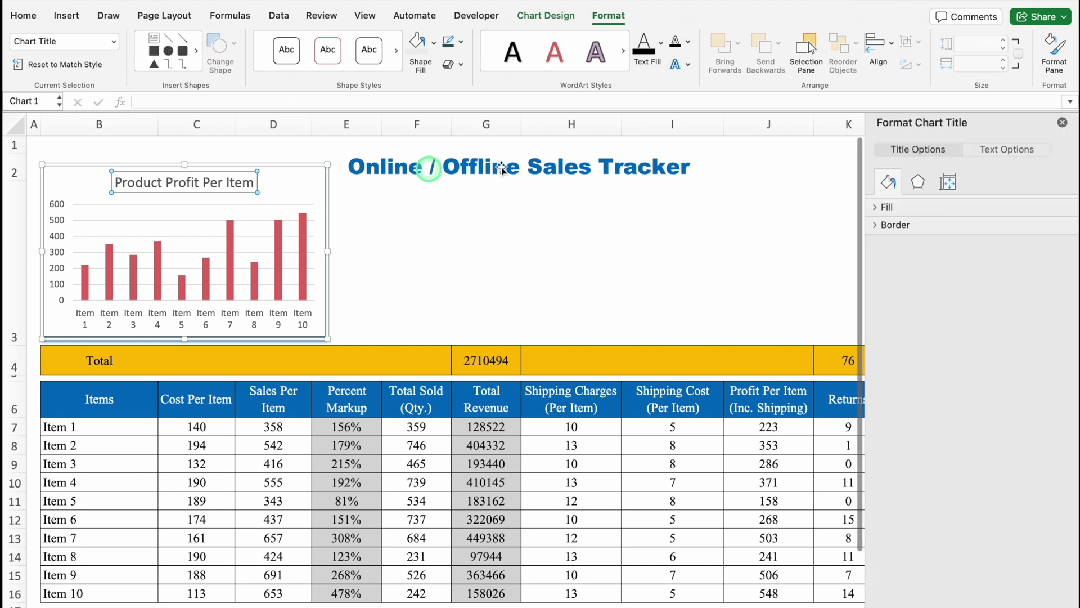
{"action": "left_click", "coordinate": [920, 183]}
{"action": "left_click", "coordinate": [1062, 255]}
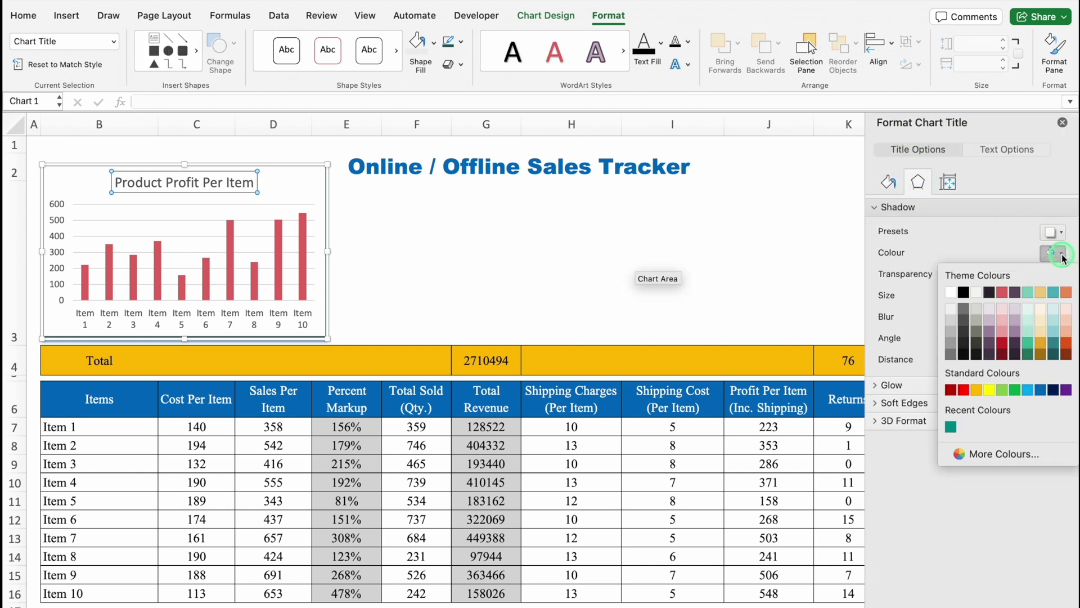
{"action": "left_click", "coordinate": [1041, 390]}
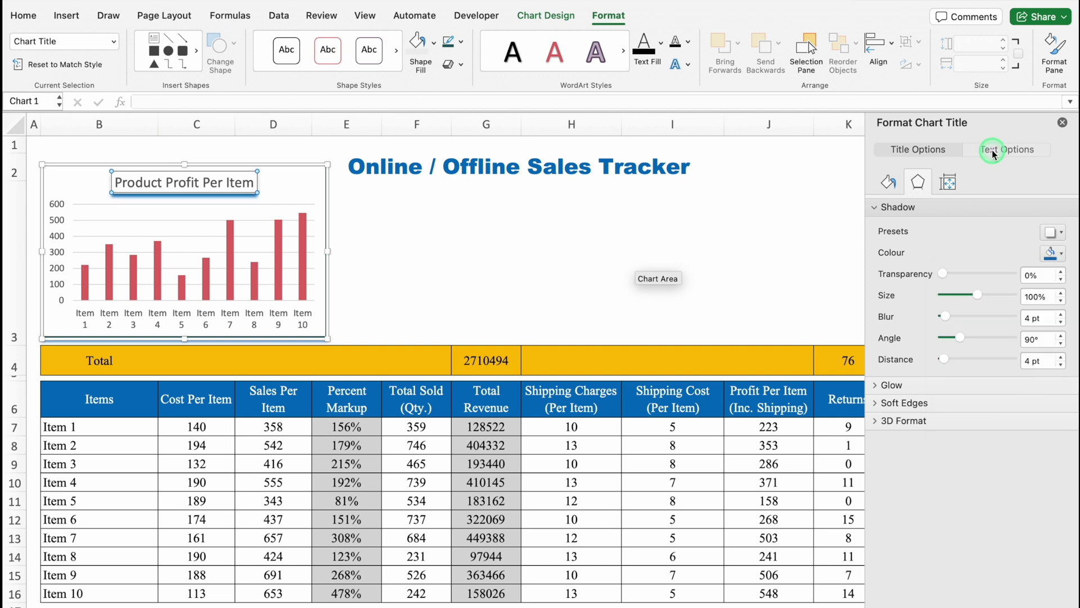
{"action": "left_click", "coordinate": [1062, 122]}
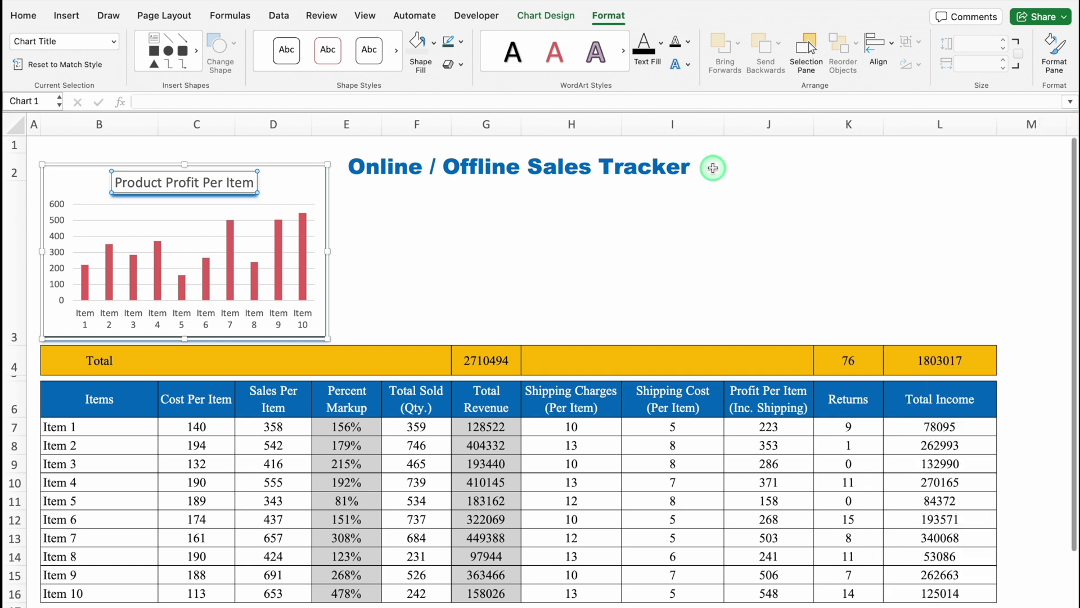
Delete the horizontal gridlines and the vertical value axis from the profit chart.
{"action": "left_click", "coordinate": [120, 220]}
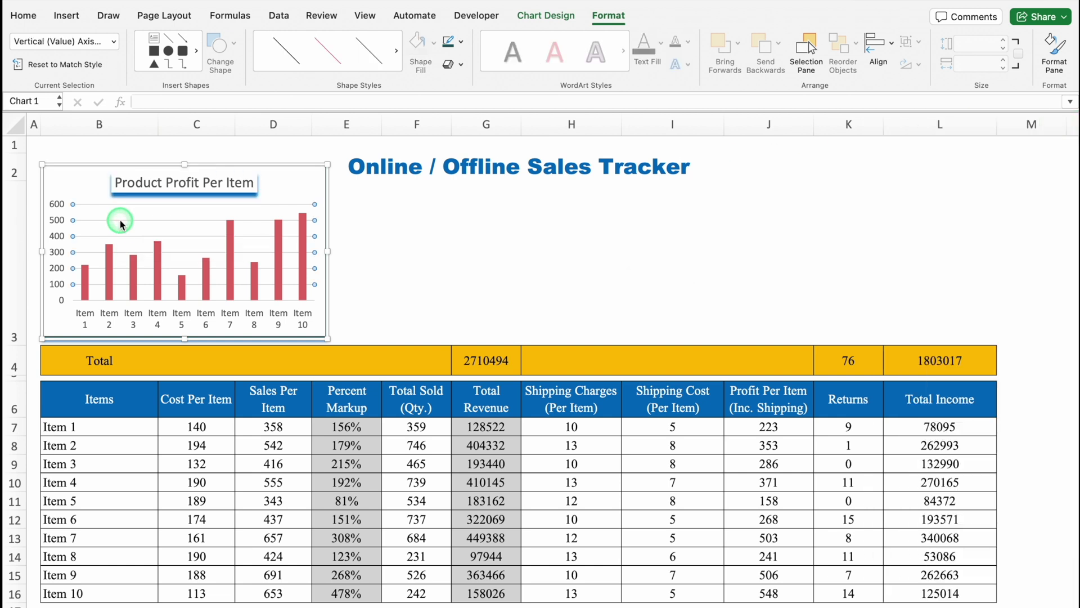
{"action": "left_click", "coordinate": [60, 217]}
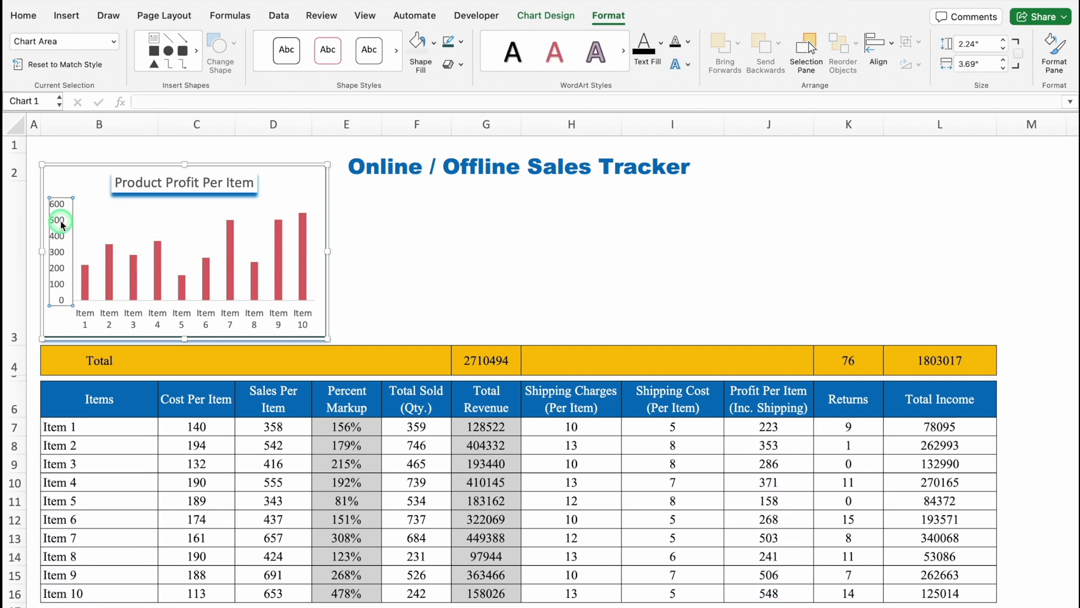
{"action": "key", "text": "Delete"}
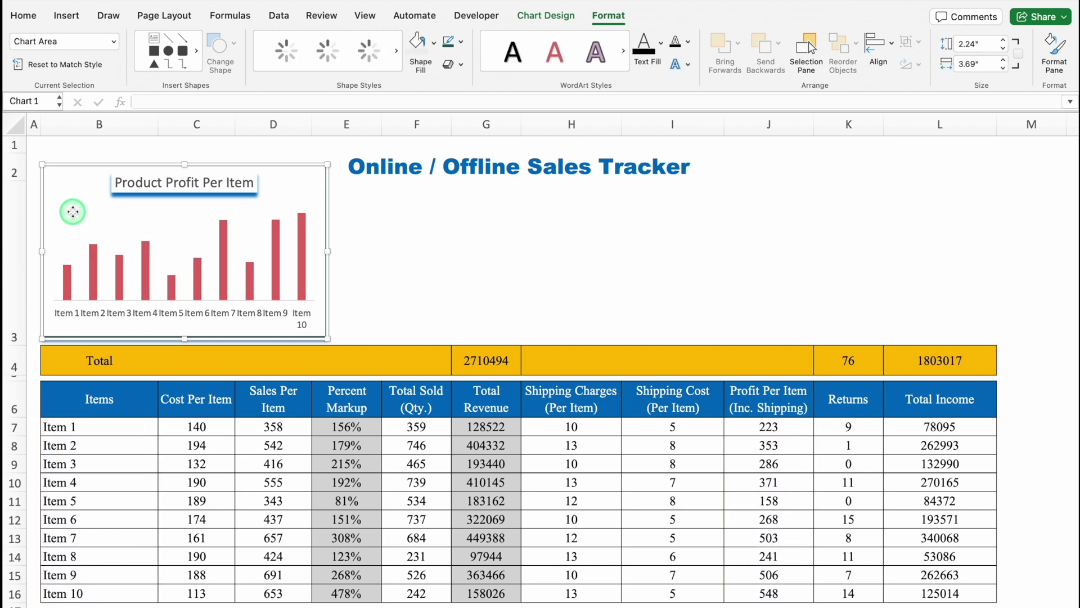
Apply the first quick layout to the profit chart, with a legend to the right of the columns.
{"action": "left_click", "coordinate": [326, 226]}
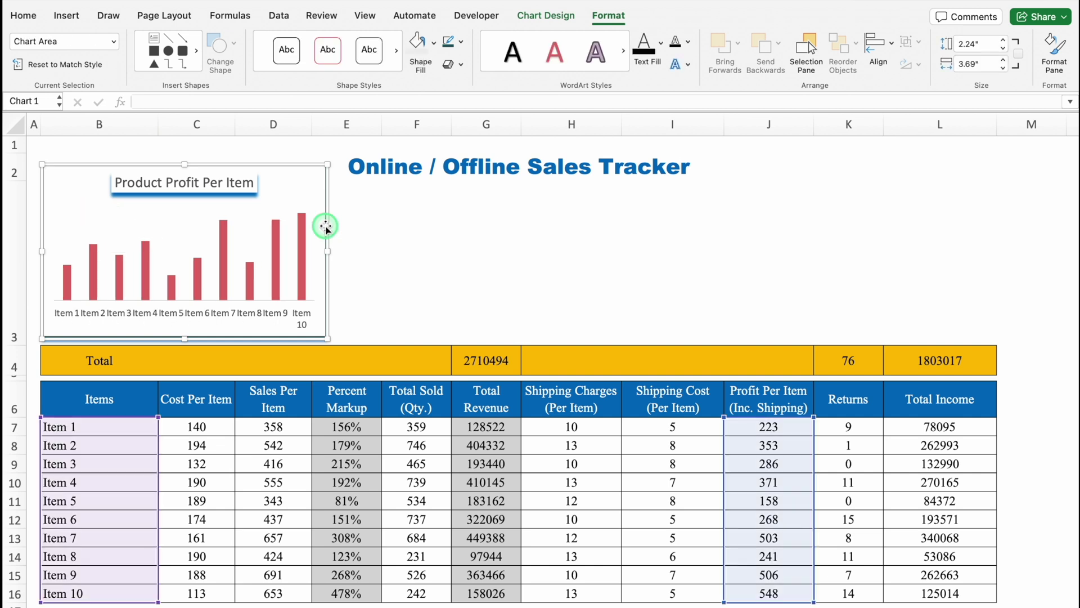
{"action": "left_click", "coordinate": [542, 17]}
{"action": "left_click", "coordinate": [68, 69]}
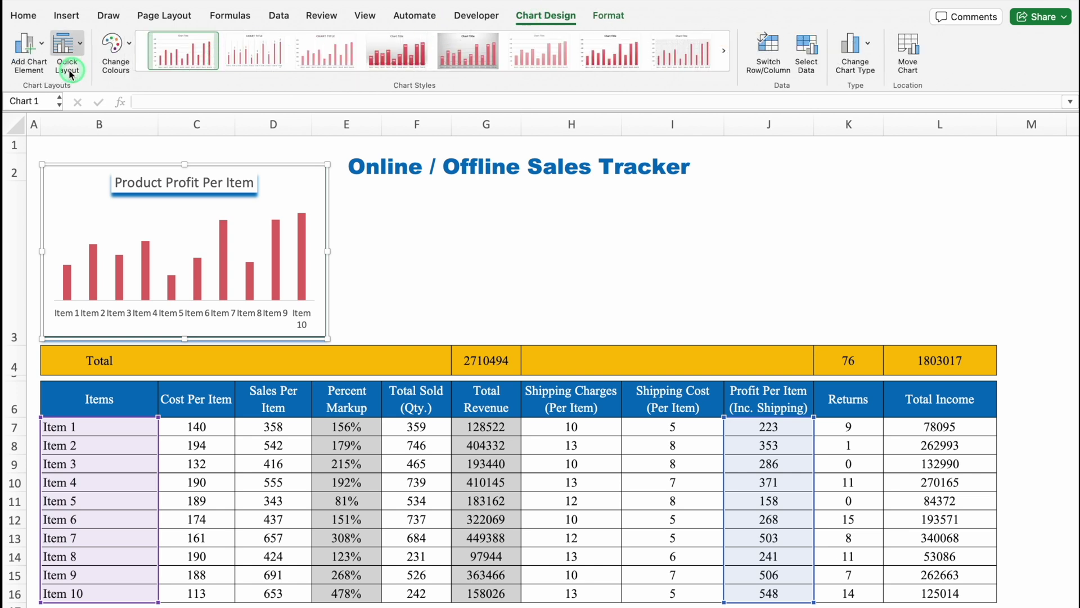
{"action": "left_click", "coordinate": [81, 45]}
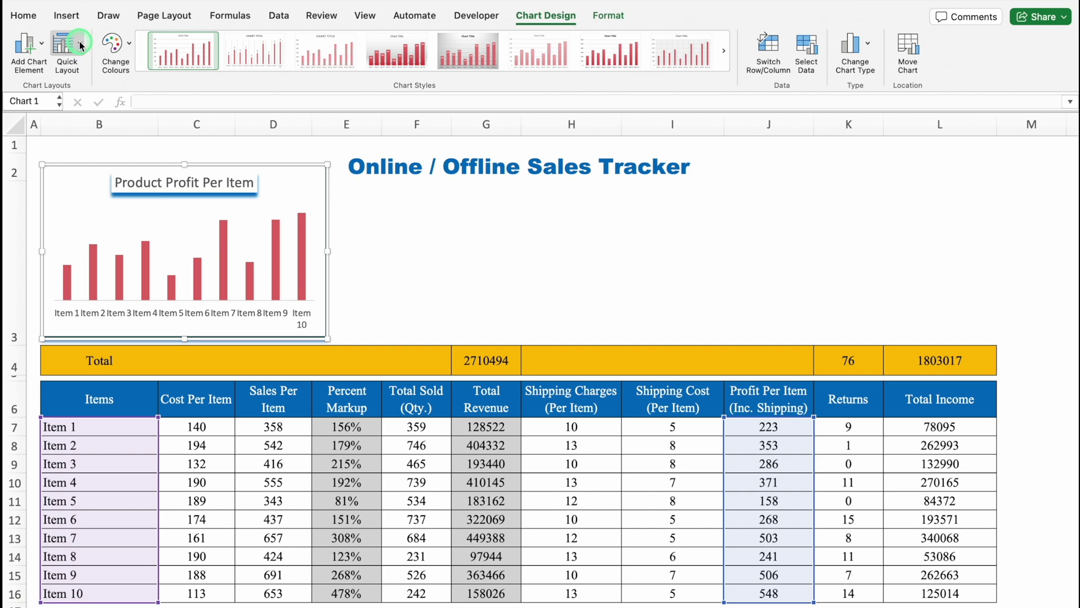
{"action": "left_click", "coordinate": [91, 100]}
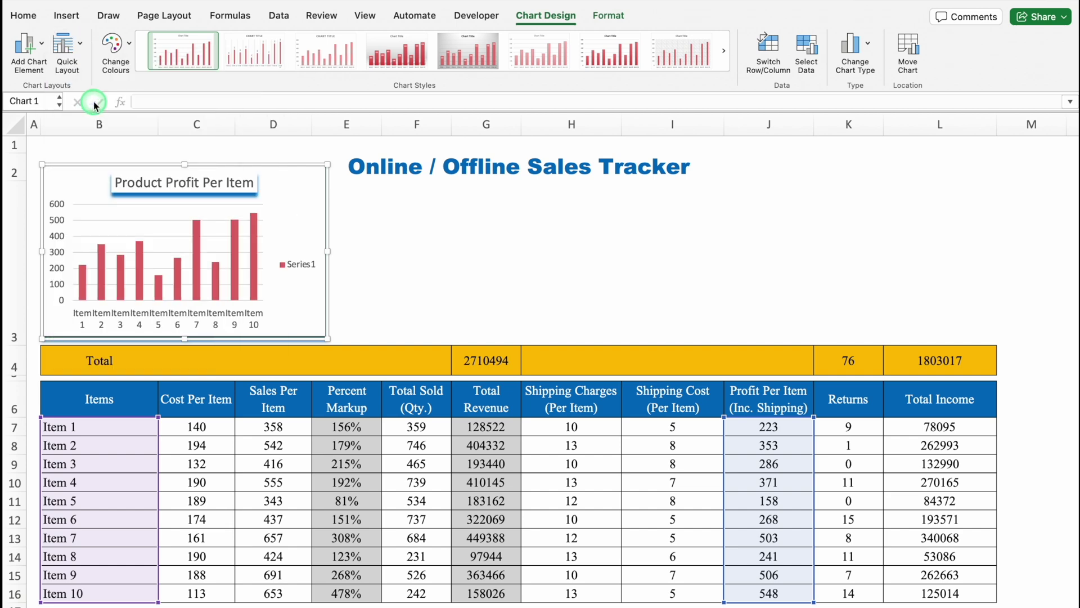
Apply the dark grey gradient chart style with solid red columns to the profit chart and select its legend.
{"action": "left_click", "coordinate": [432, 74]}
{"action": "left_click", "coordinate": [274, 287]}
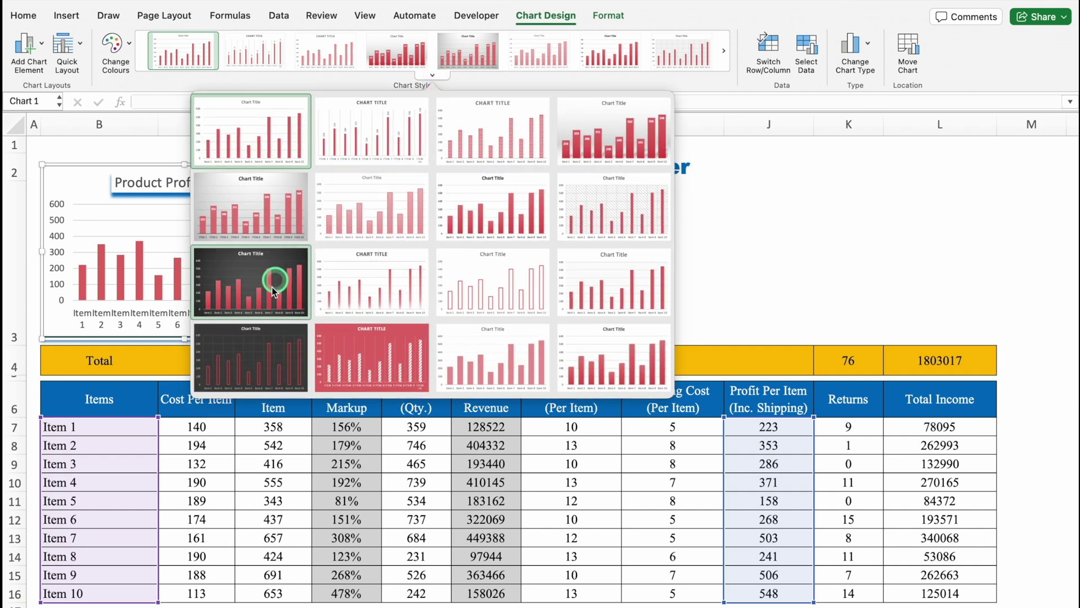
{"action": "left_click", "coordinate": [205, 325]}
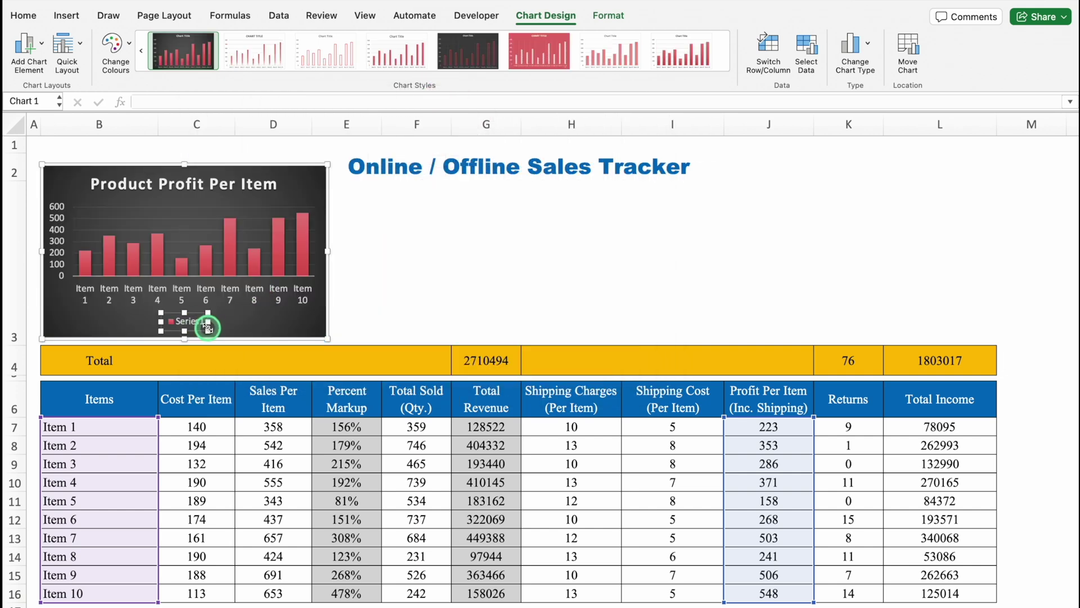
Delete the legend, the vertical value axis and the horizontal gridlines from the Product Profit Per Item chart.
{"action": "left_click", "coordinate": [208, 332]}
{"action": "key", "text": "Delete"}
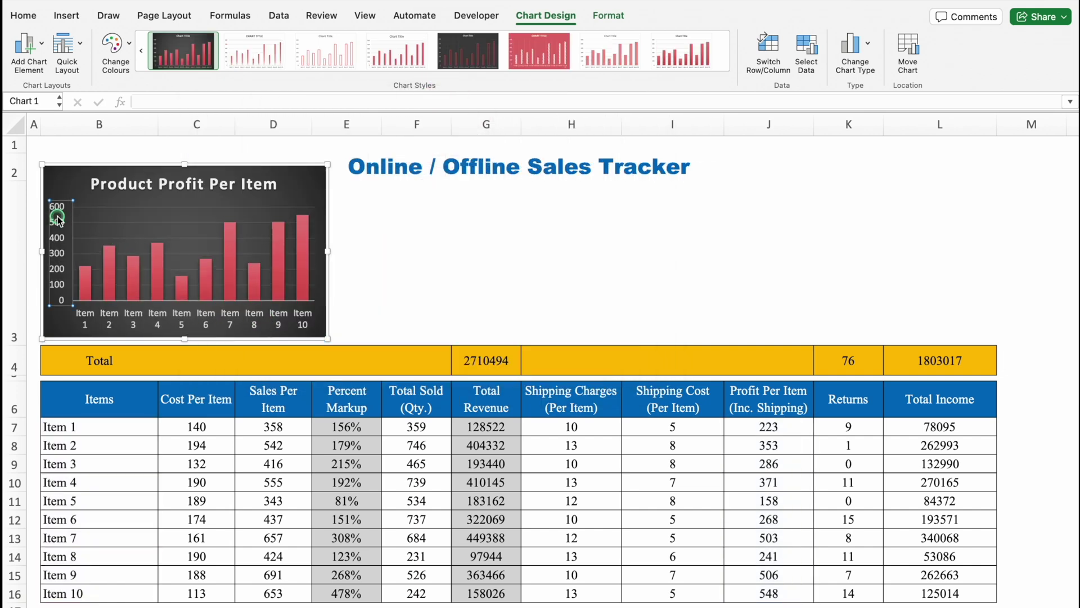
{"action": "left_click", "coordinate": [73, 211]}
{"action": "key", "text": "Delete"}
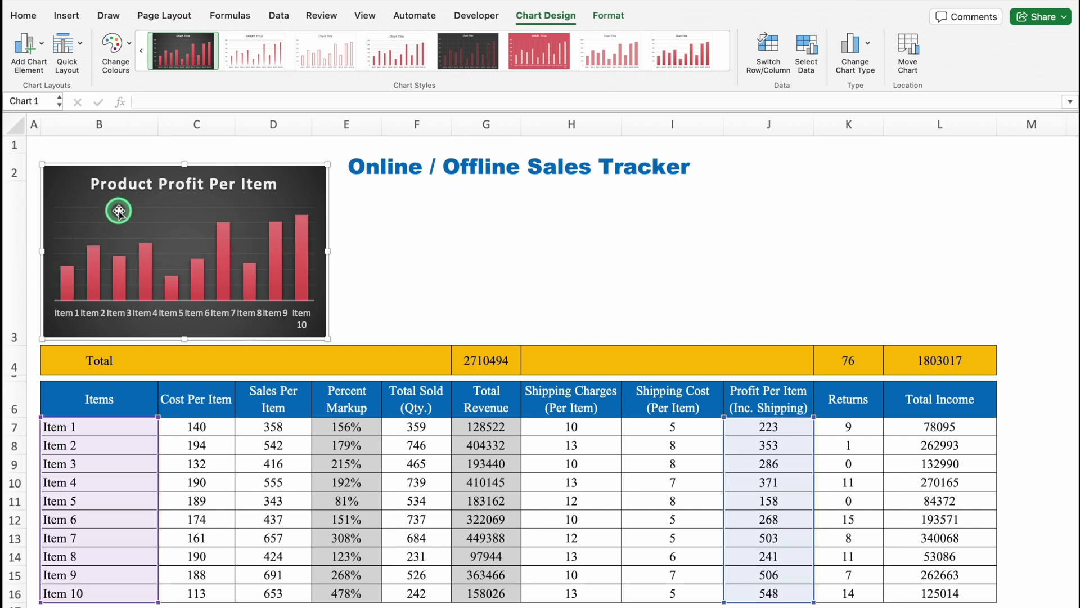
{"action": "left_click", "coordinate": [128, 222]}
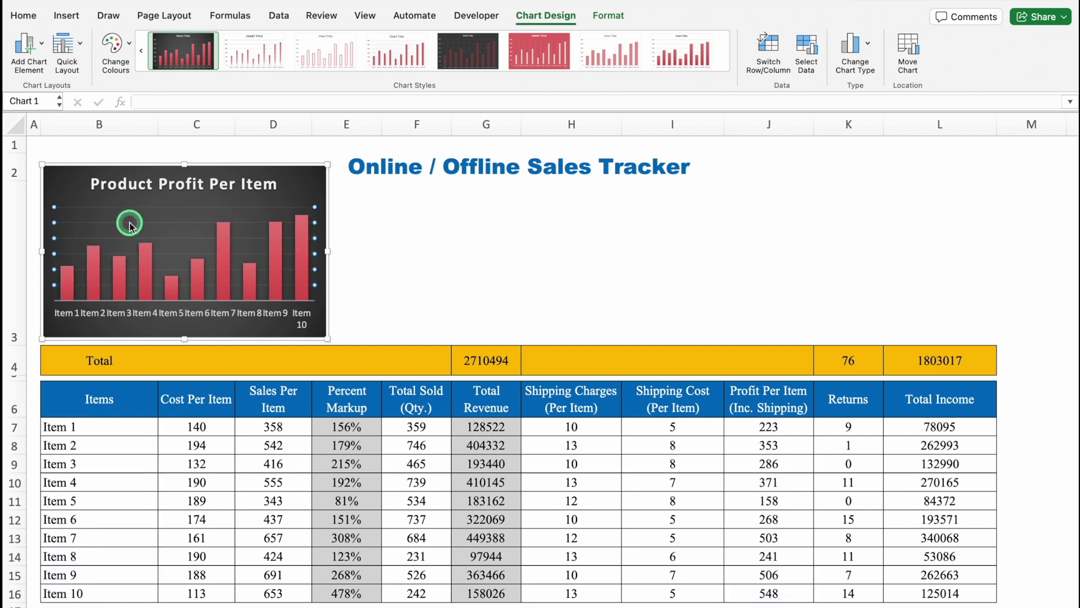
{"action": "left_click", "coordinate": [374, 224]}
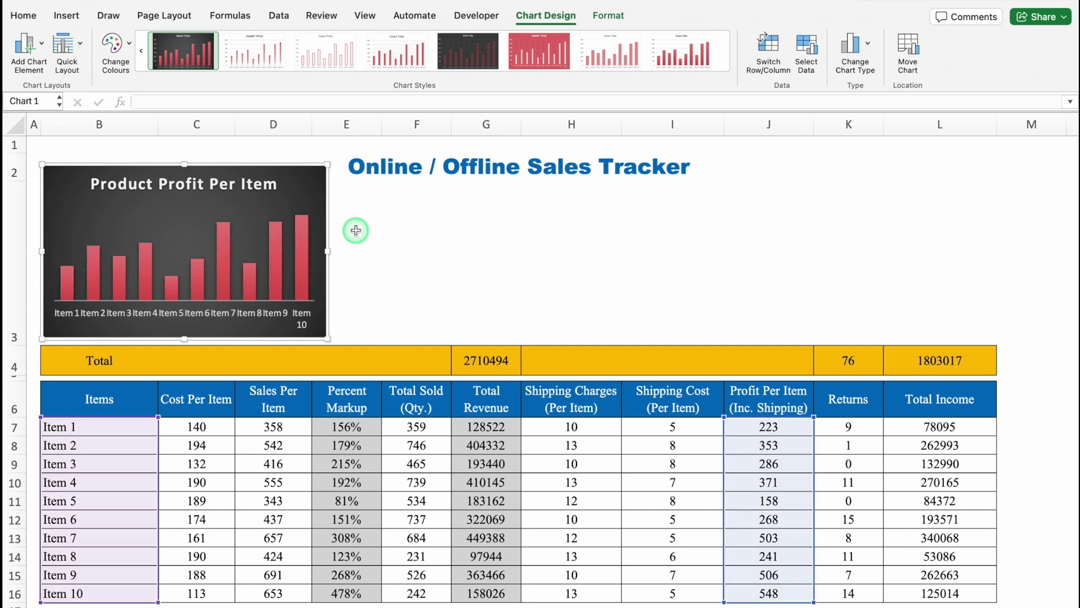
Try the standard green fill on only the Item 10 column of the profit chart.
{"action": "left_click", "coordinate": [303, 244]}
{"action": "left_click", "coordinate": [303, 244]}
{"action": "left_click", "coordinate": [610, 16]}
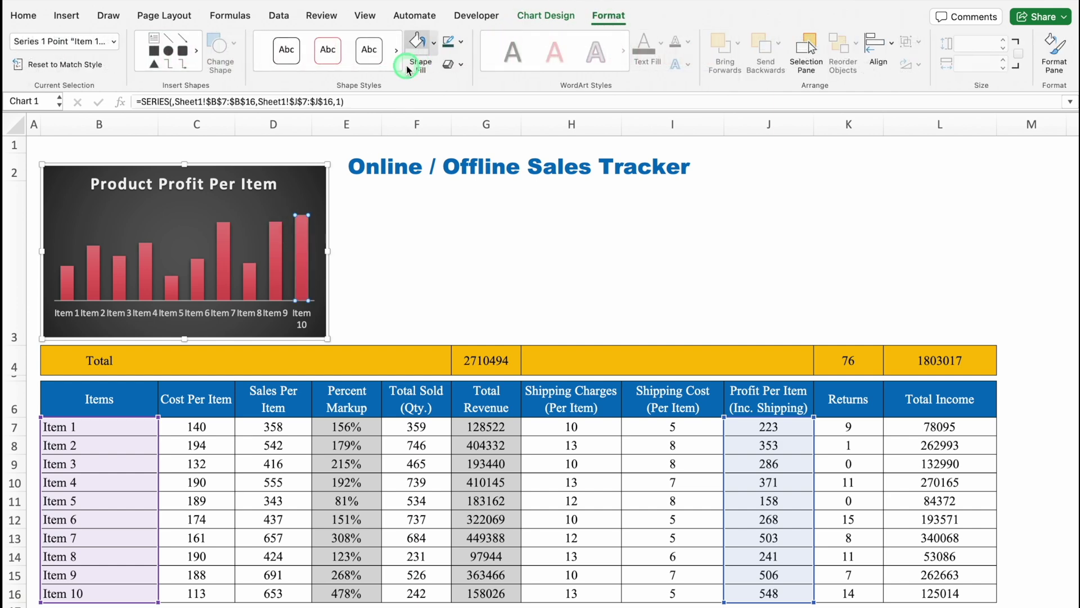
{"action": "left_click", "coordinate": [434, 45]}
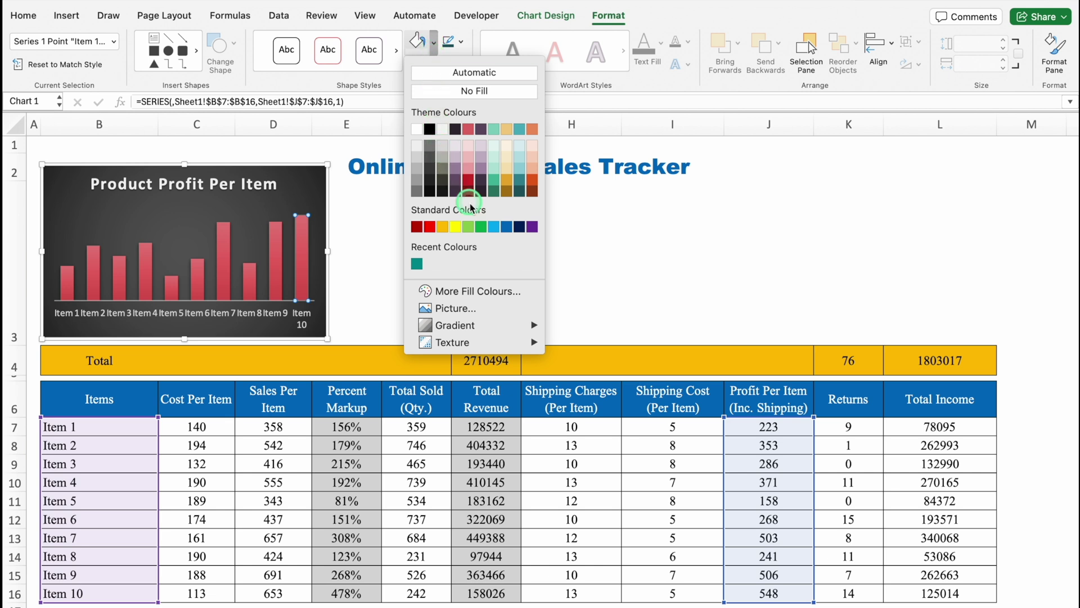
{"action": "left_click", "coordinate": [481, 227]}
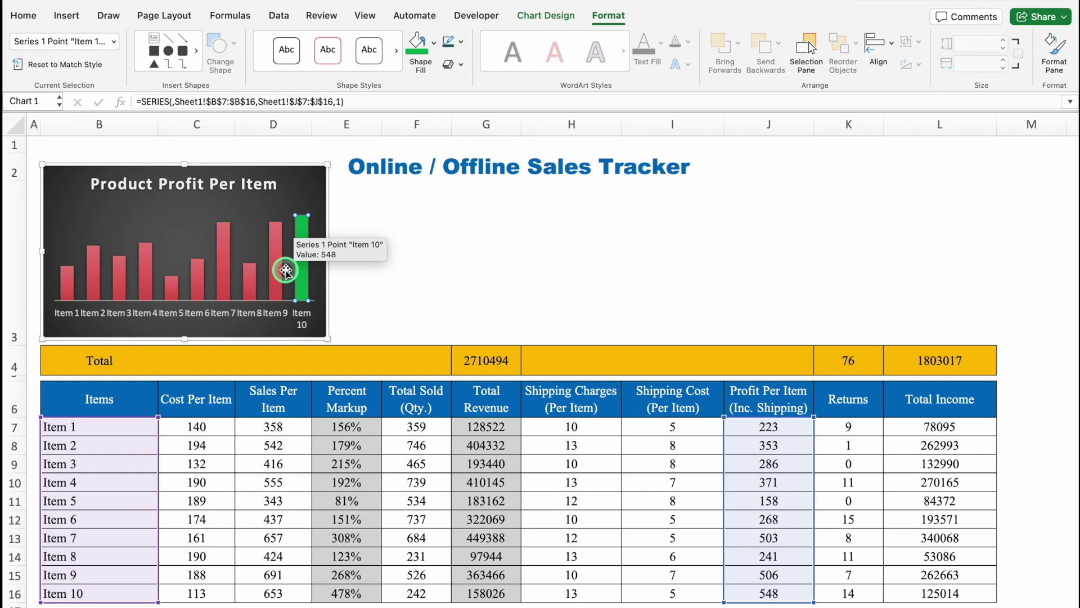
{"action": "key", "text": "super+z"}
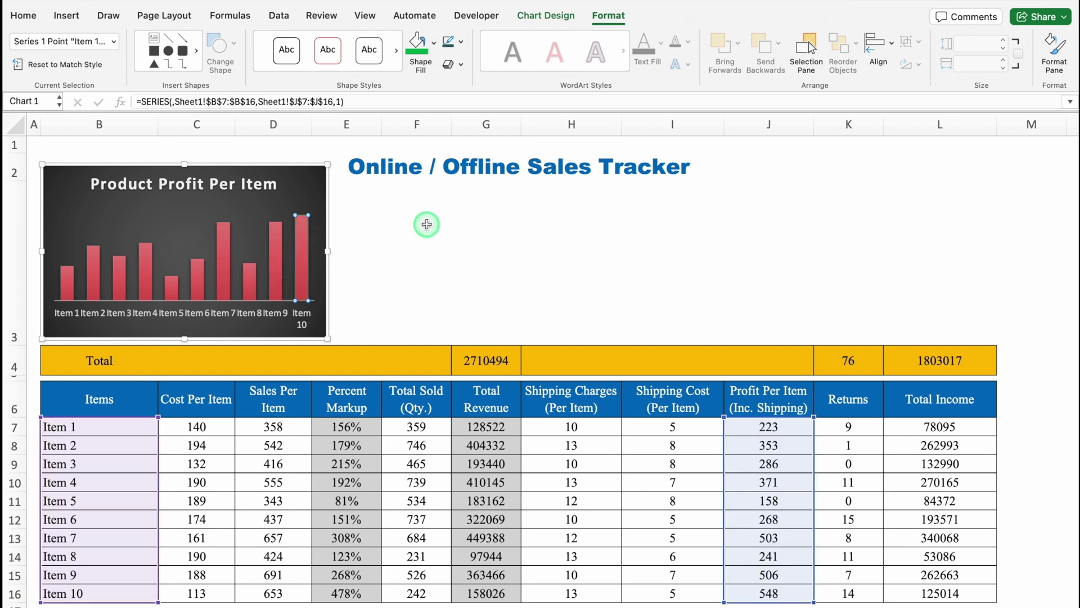
Increase the height of row 3 slightly and move the profit chart down so it sits inside that row.
{"action": "left_click", "coordinate": [425, 225]}
{"action": "left_click_drag", "start_coordinate": [13, 342], "coordinate": [13, 357]}
{"action": "left_click", "coordinate": [301, 233]}
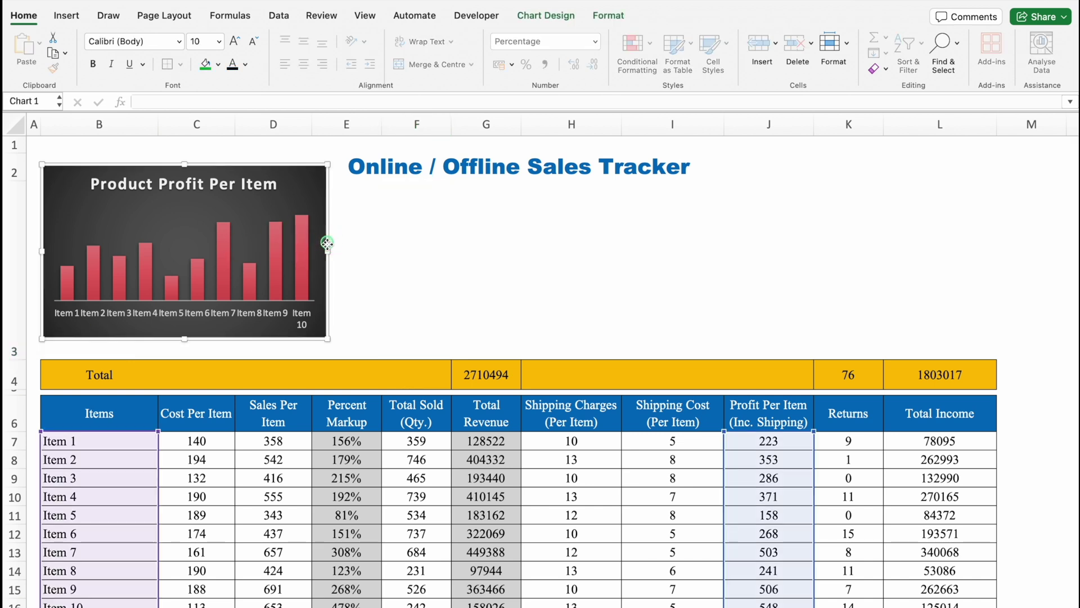
{"action": "left_click_drag", "start_coordinate": [326, 243], "coordinate": [327, 261]}
{"action": "left_click", "coordinate": [415, 217]}
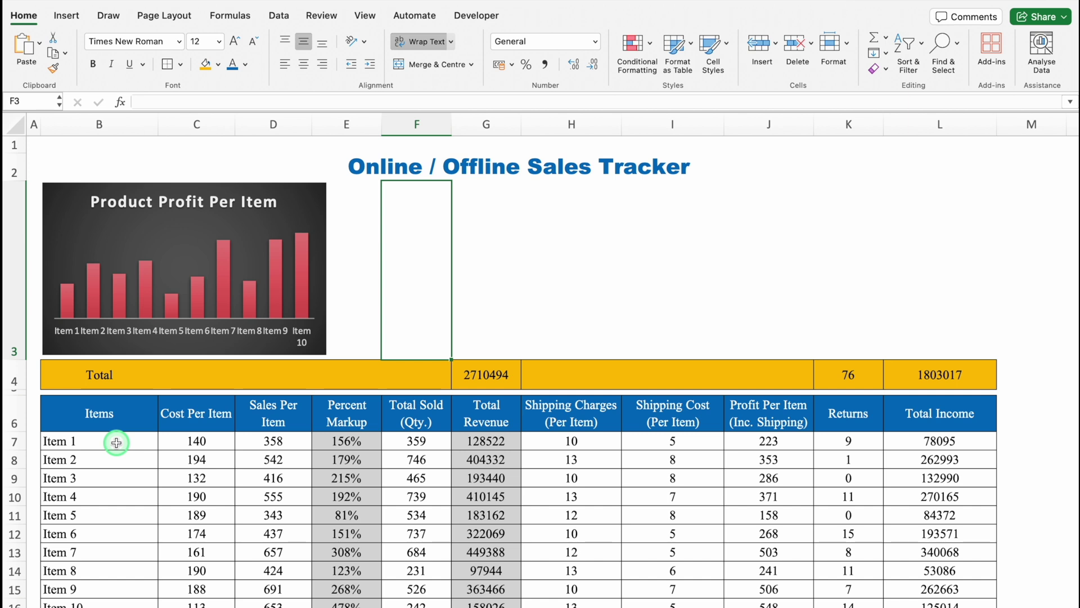
Insert a basic 2D pie chart of Total Income by item and shrink it to fit row 3 above columns H to L.
{"action": "left_click", "coordinate": [117, 442]}
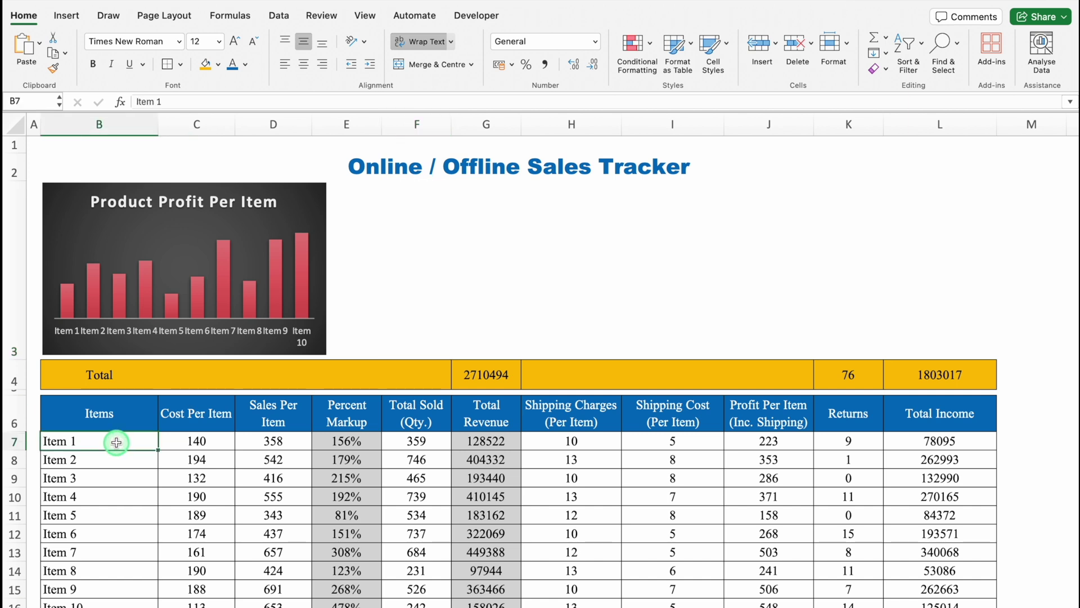
{"action": "key", "text": "ctrl+shift+Down"}
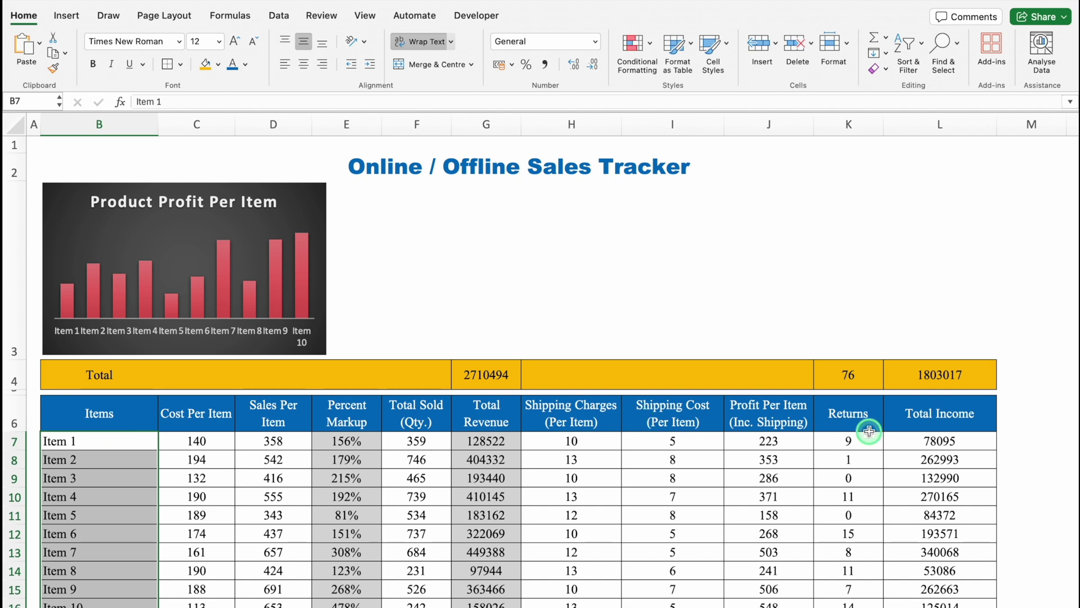
{"action": "left_click_drag", "start_coordinate": [930, 440], "coordinate": [928, 218]}
{"action": "scroll", "coordinate": [1064, 247], "scroll_direction": "up", "scroll_amount": 5}
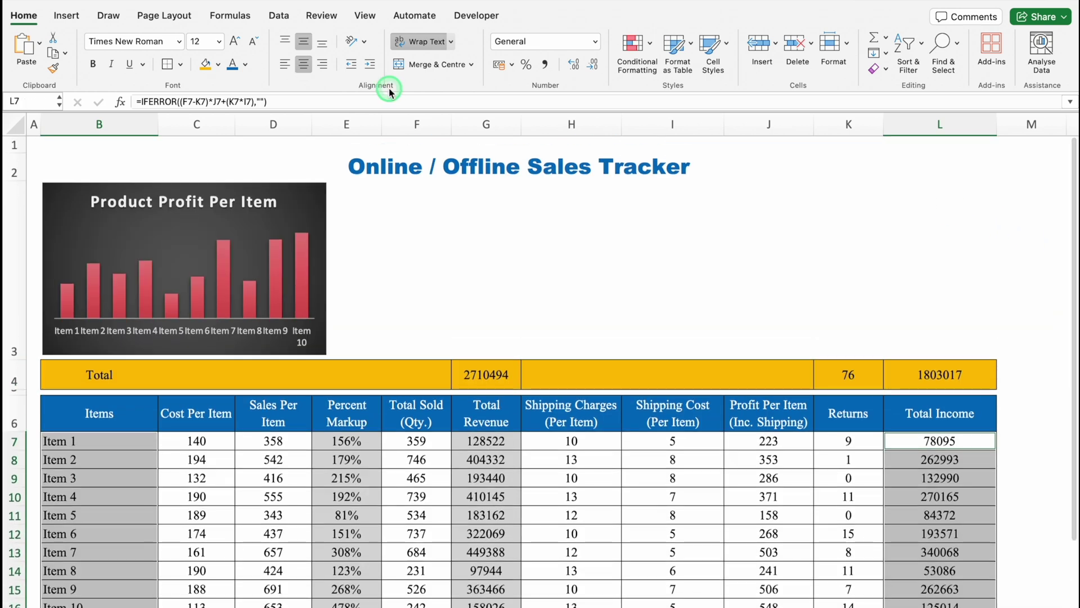
{"action": "left_click", "coordinate": [66, 17]}
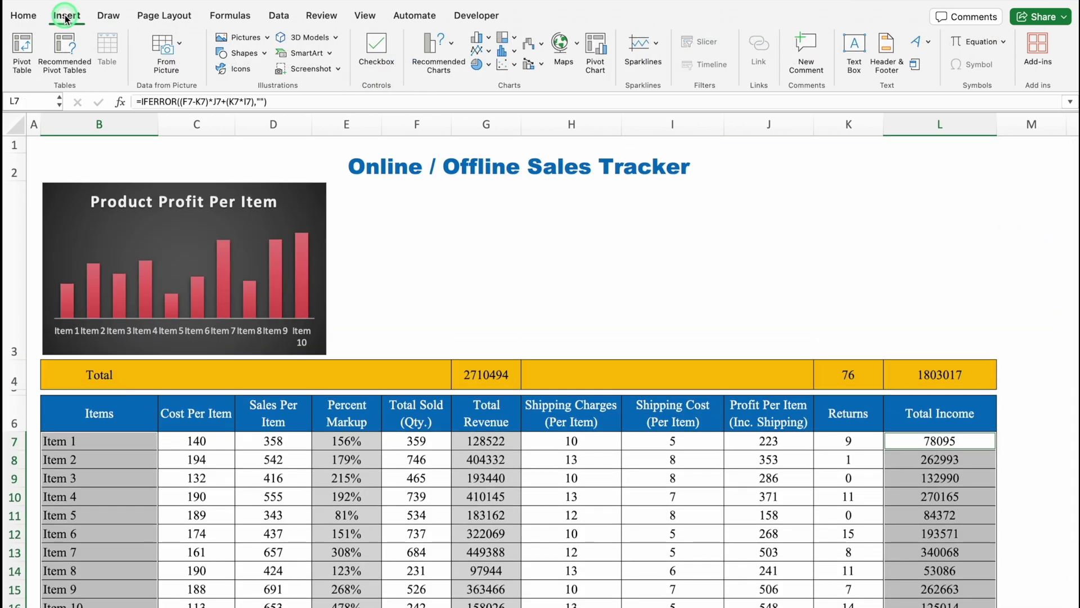
{"action": "left_click", "coordinate": [488, 64]}
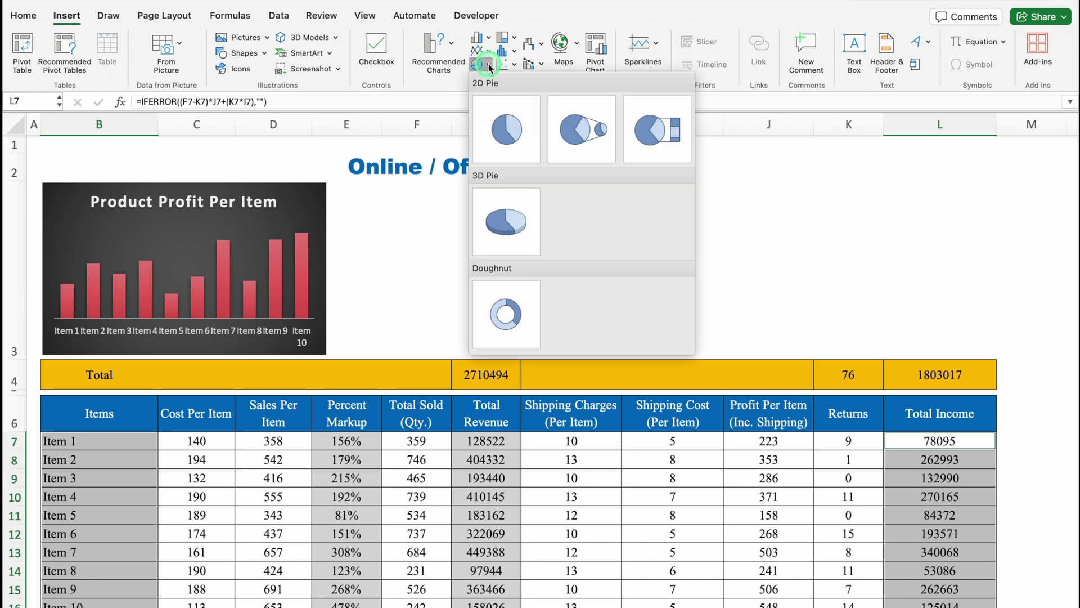
{"action": "left_click", "coordinate": [506, 134]}
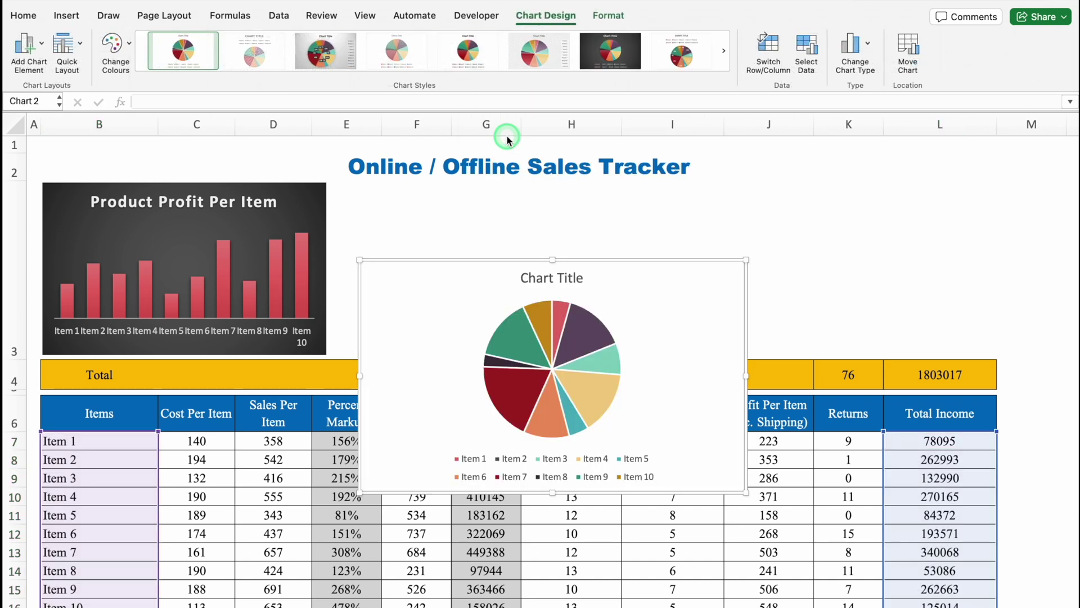
{"action": "left_click_drag", "start_coordinate": [746, 493], "coordinate": [683, 432]}
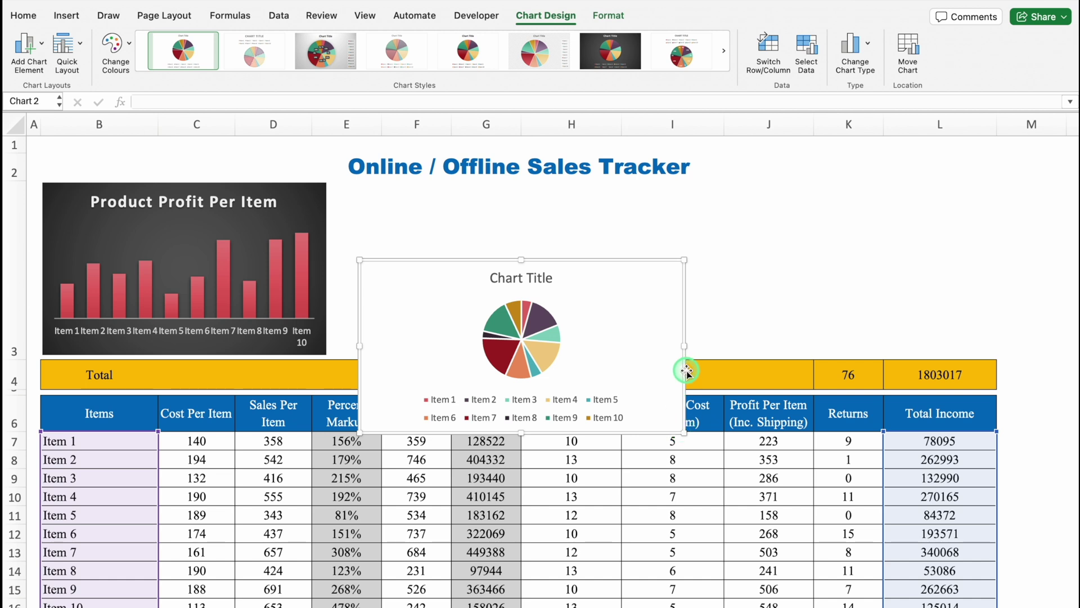
{"action": "left_click_drag", "start_coordinate": [687, 370], "coordinate": [932, 289]}
Change the pie chart's title to "Income % Per Item".
{"action": "left_click", "coordinate": [763, 199]}
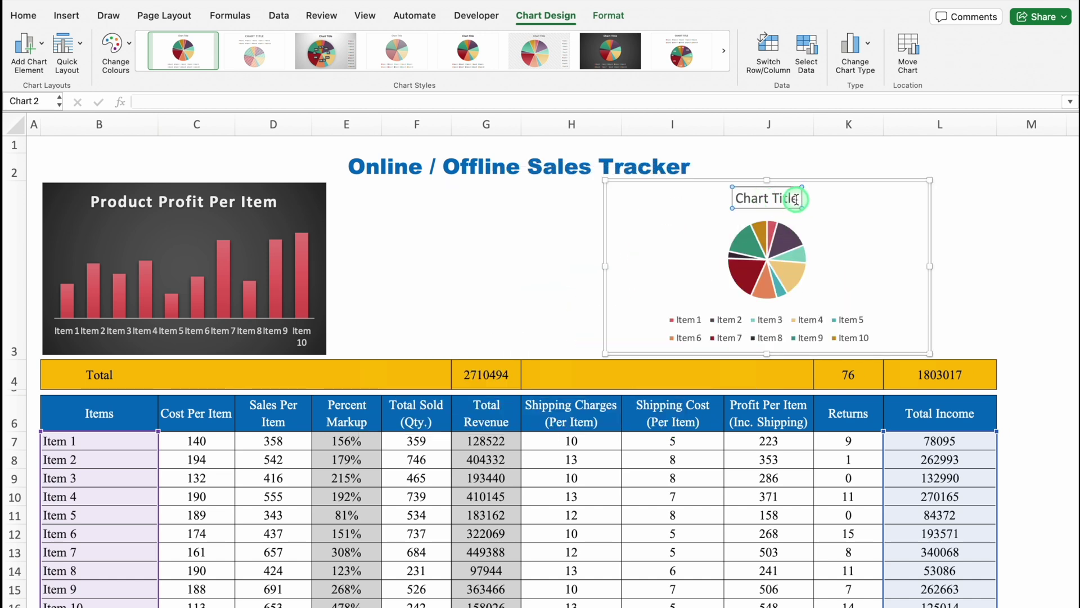
{"action": "left_click_drag", "start_coordinate": [796, 199], "coordinate": [732, 200]}
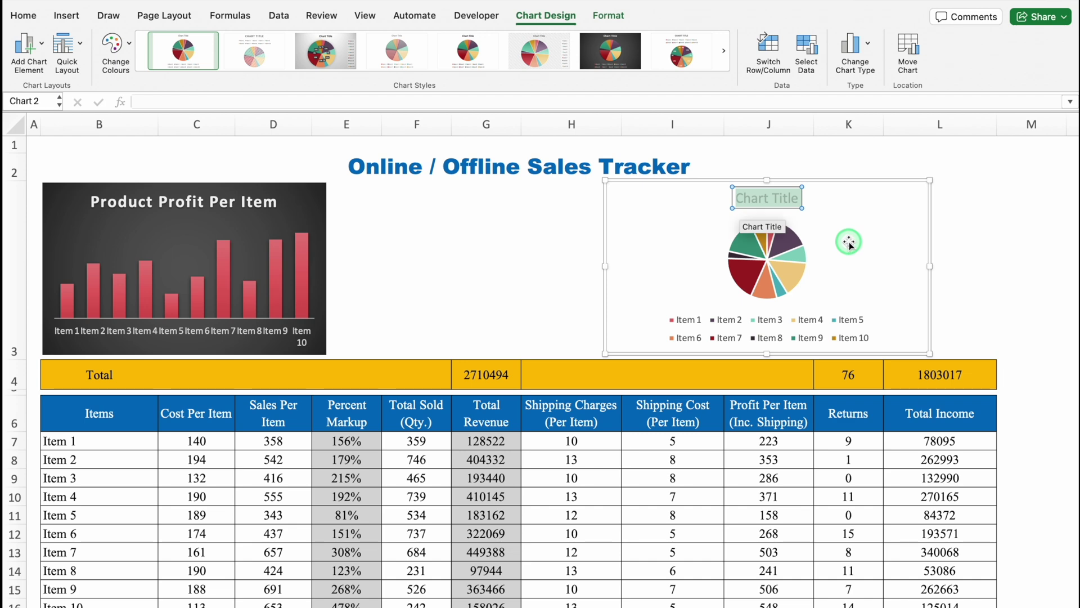
{"action": "type", "text": "Income % Per Item"}
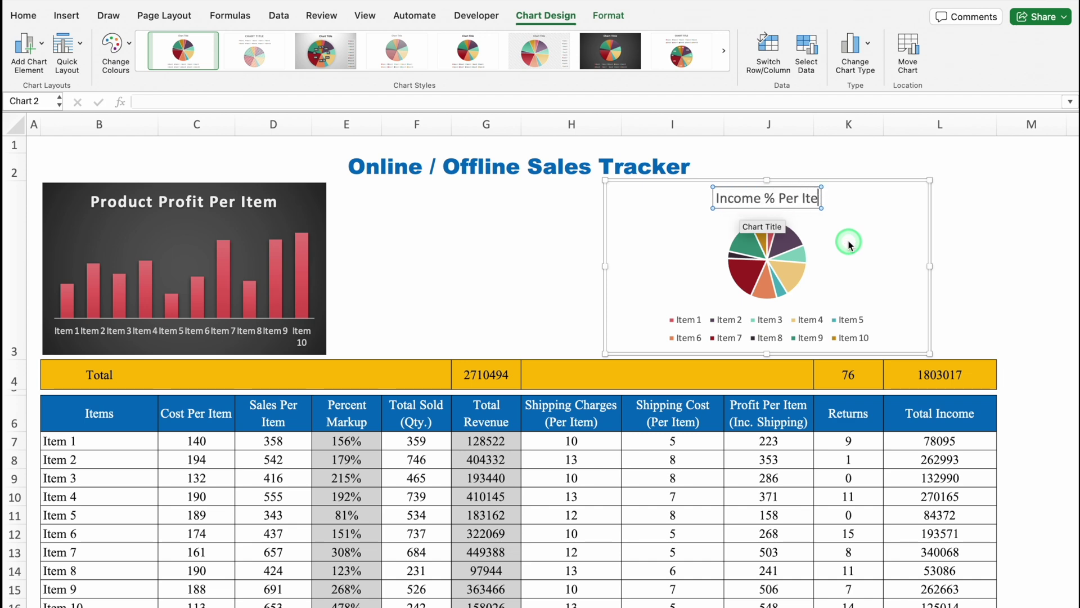
{"action": "left_click", "coordinate": [849, 241]}
Apply the sixth quick layout with percentage labels to the pie chart, plus the dark grey gradient chart style.
{"action": "left_click", "coordinate": [547, 23]}
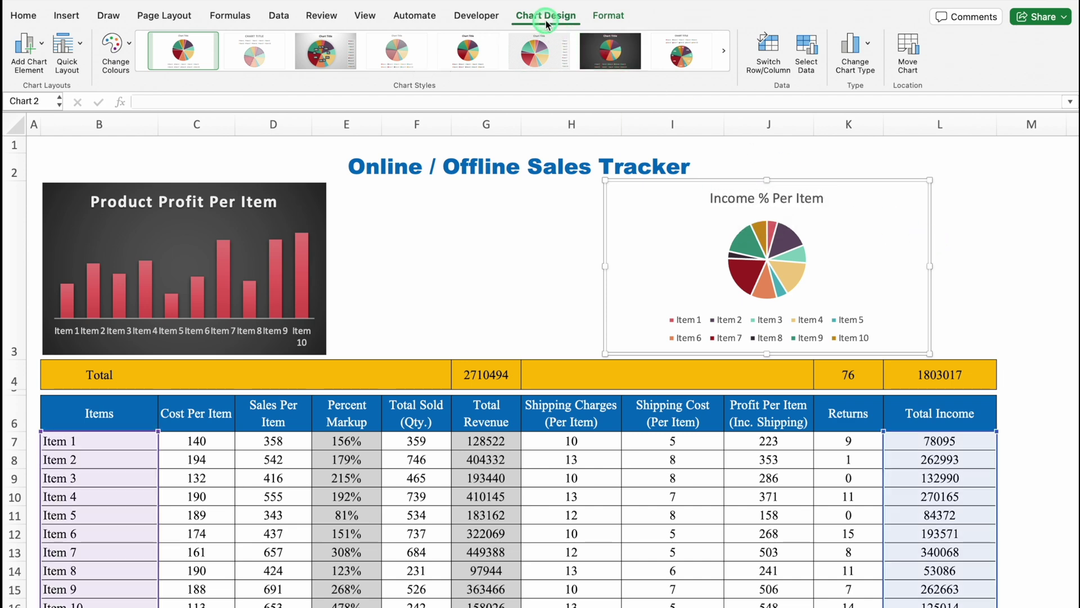
{"action": "left_click", "coordinate": [79, 43]}
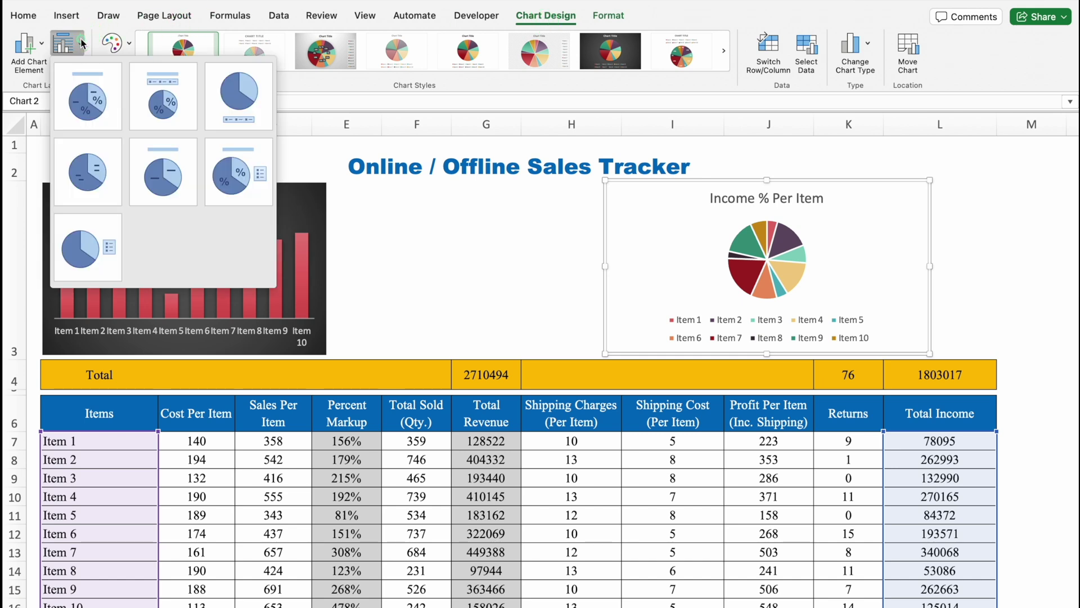
{"action": "left_click", "coordinate": [237, 173]}
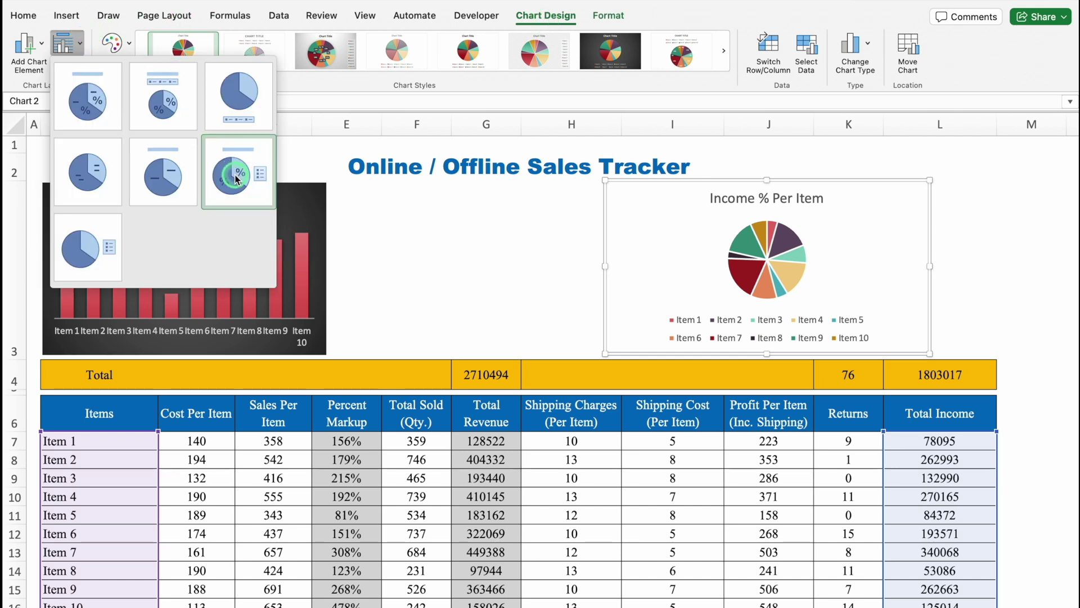
{"action": "left_click", "coordinate": [461, 52]}
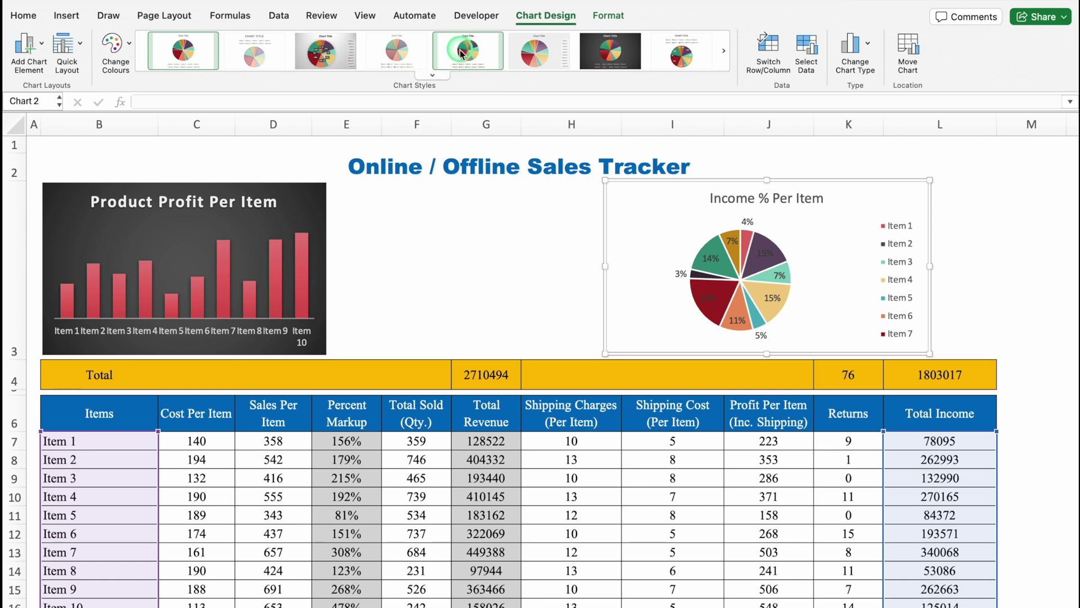
{"action": "left_click", "coordinate": [432, 76]}
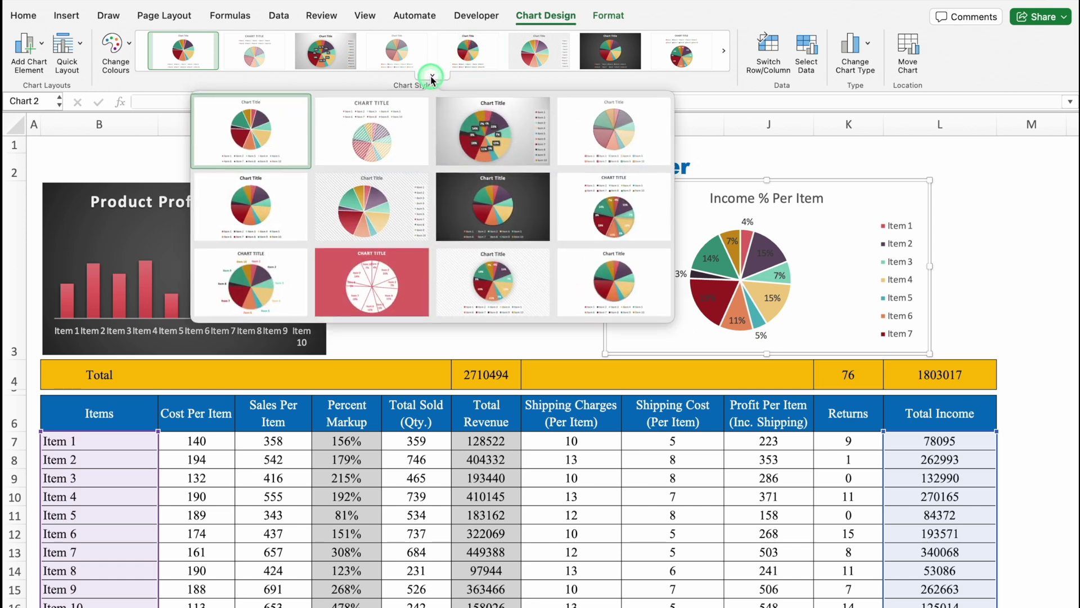
{"action": "left_click", "coordinate": [478, 191]}
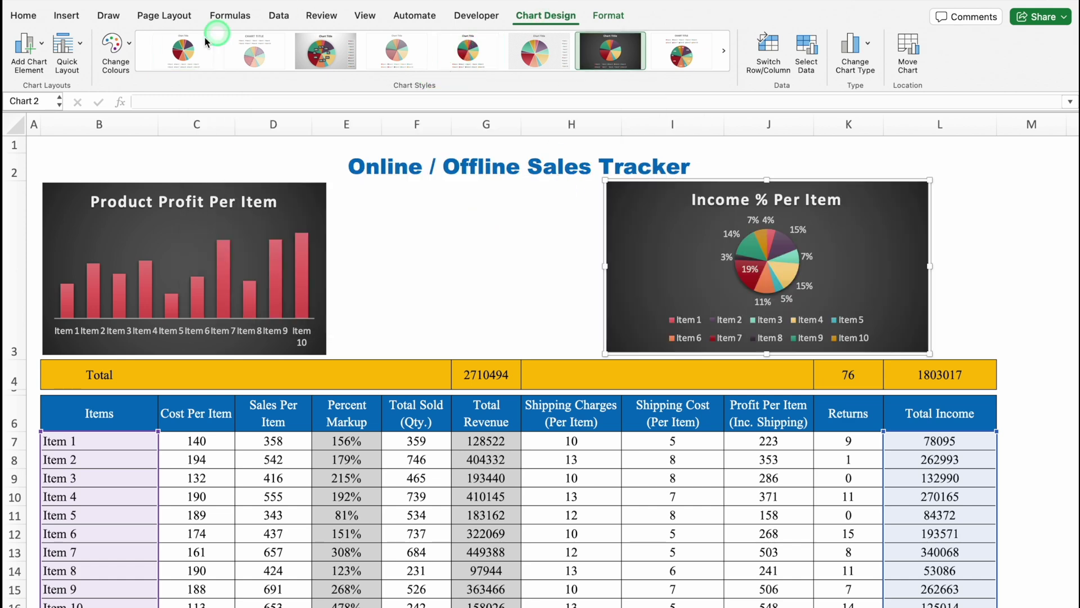
Place the pie chart's legend on the left side of the chart.
{"action": "left_click", "coordinate": [42, 44]}
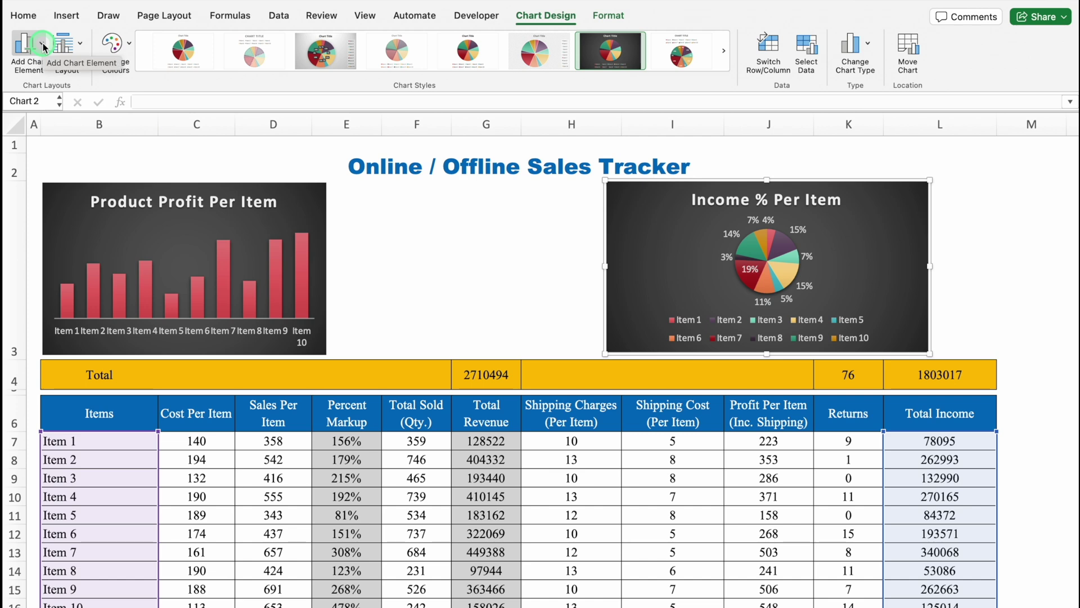
{"action": "left_click", "coordinate": [42, 45]}
{"action": "left_click", "coordinate": [79, 120]}
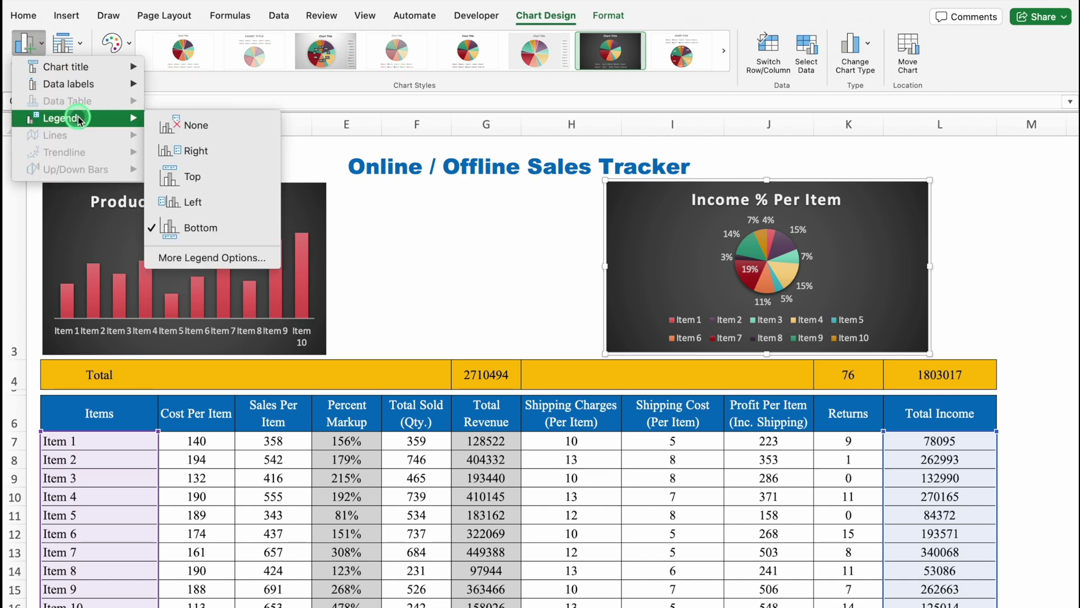
{"action": "left_click", "coordinate": [193, 199]}
Widen the pie and profit charts so they fill row 3 side by side across the table's width.
{"action": "left_click_drag", "start_coordinate": [605, 267], "coordinate": [492, 266]}
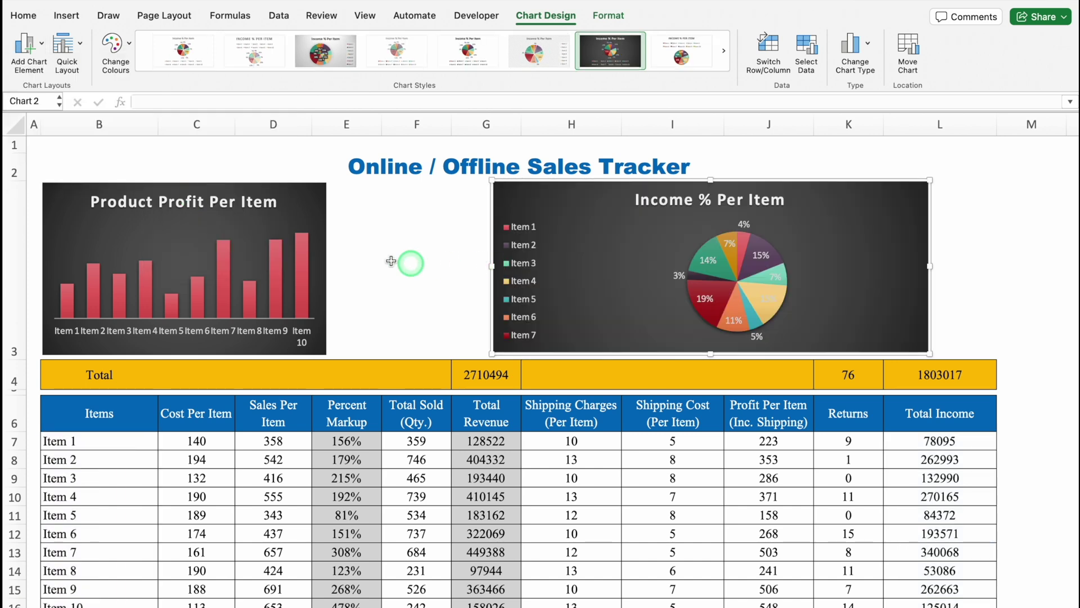
{"action": "left_click", "coordinate": [322, 235]}
{"action": "left_click_drag", "start_coordinate": [328, 234], "coordinate": [520, 208]}
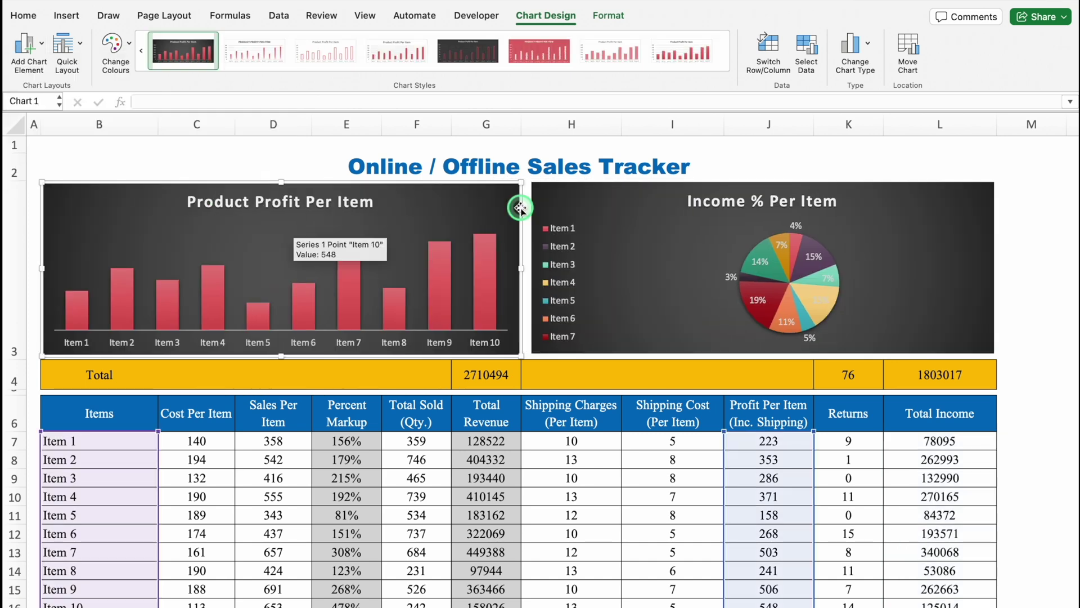
Give the profit chart's area a shadow in the standard blue colour.
{"action": "double_click", "coordinate": [520, 208]}
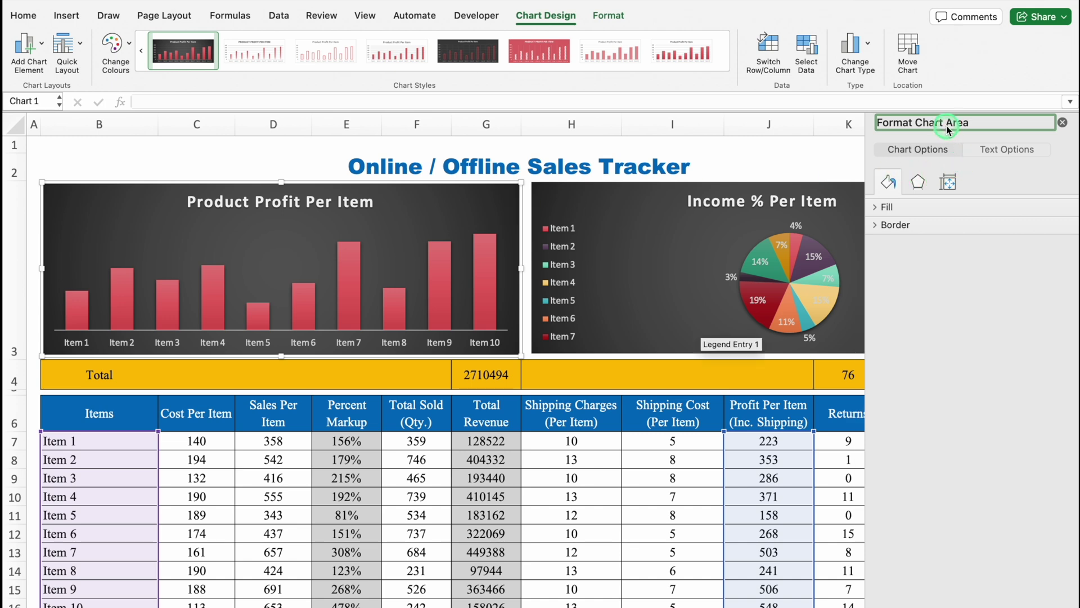
{"action": "left_click", "coordinate": [918, 181]}
{"action": "left_click", "coordinate": [1062, 257]}
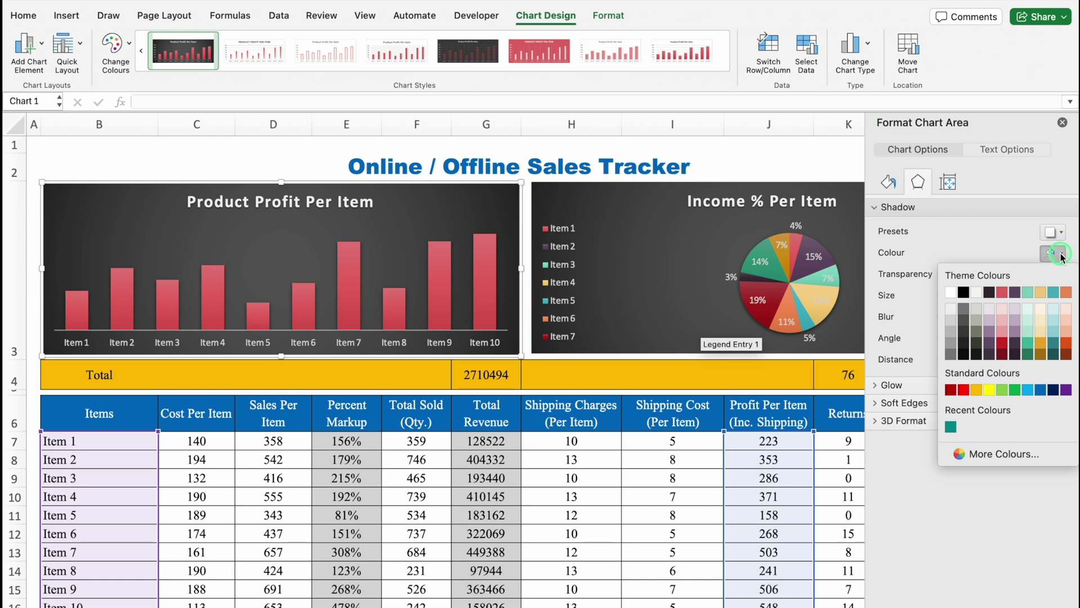
{"action": "left_click", "coordinate": [1052, 391]}
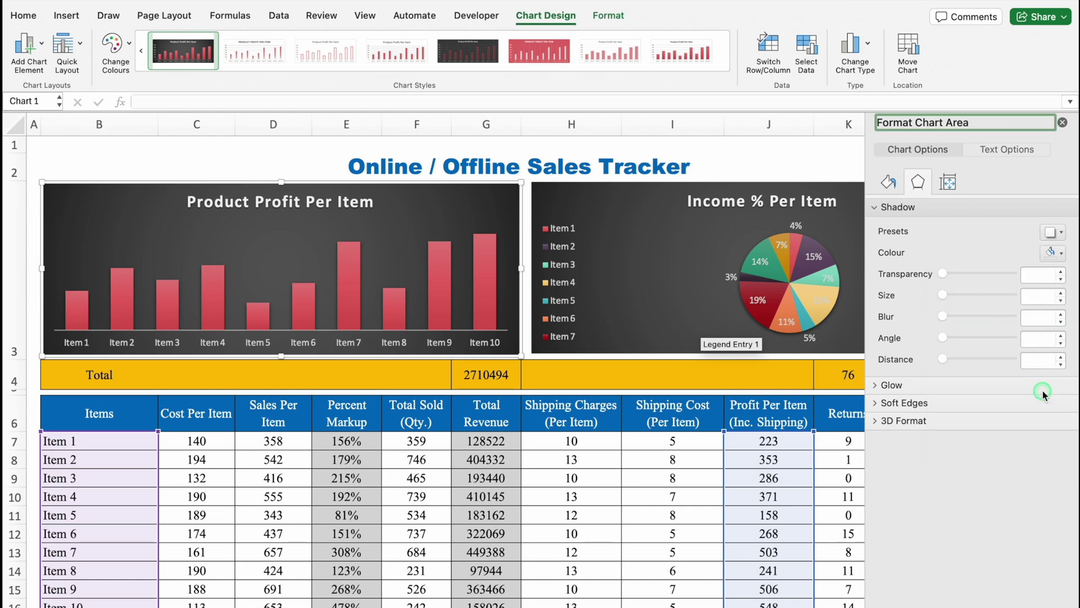
Give the income pie chart's area a shadow in the standard blue colour and close the formatting pane.
{"action": "left_click", "coordinate": [739, 346]}
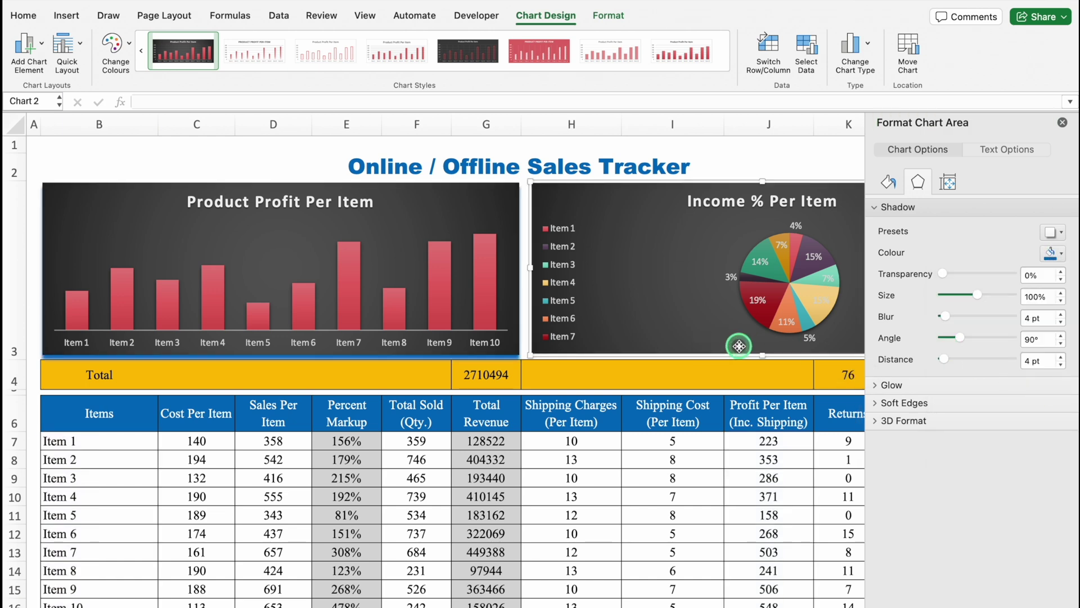
{"action": "left_click", "coordinate": [917, 182]}
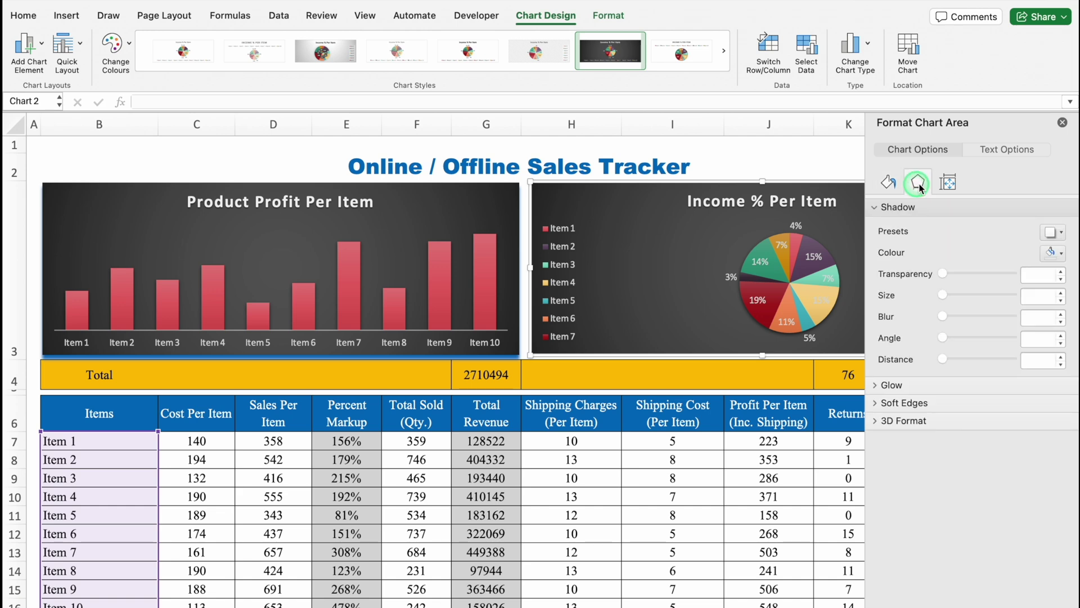
{"action": "left_click", "coordinate": [1061, 254]}
{"action": "left_click", "coordinate": [1041, 390]}
{"action": "left_click", "coordinate": [1063, 124]}
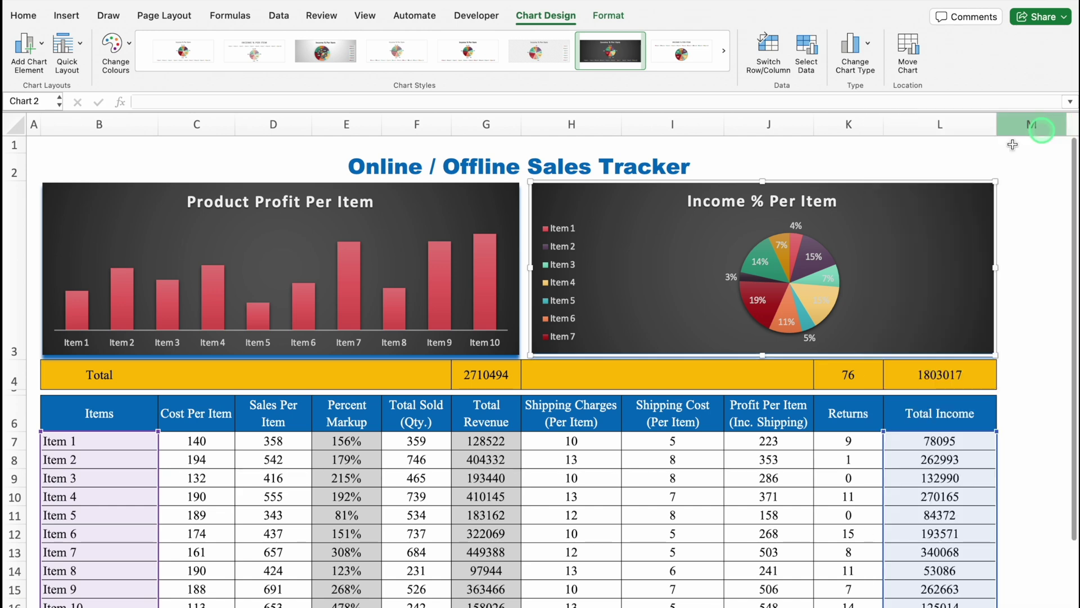
Increase the height of row 3 slightly to leave a gap between the charts and the Total row.
{"action": "left_click", "coordinate": [1030, 253]}
{"action": "mouse_move", "coordinate": [16, 356]}
{"action": "left_mouse_down"}
{"action": "mouse_move", "coordinate": [17, 347]}
{"action": "mouse_move", "coordinate": [23, 369]}
{"action": "left_mouse_up"}
Give the Product Profit Per Item chart's area a 3 pt outline in the darkest teal theme colour.
{"action": "left_click", "coordinate": [424, 225]}
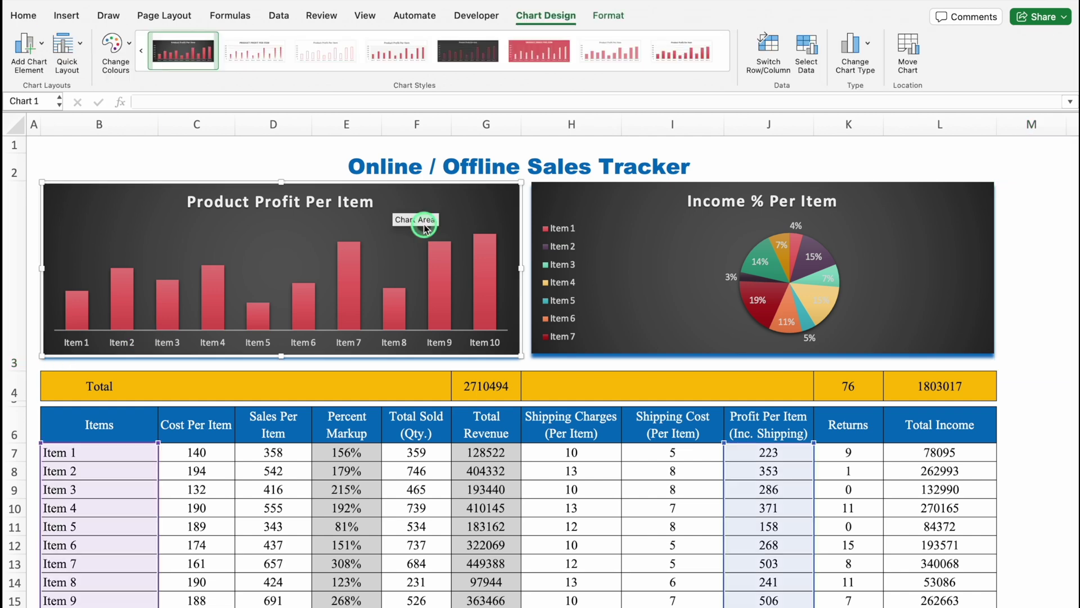
{"action": "left_click", "coordinate": [600, 17]}
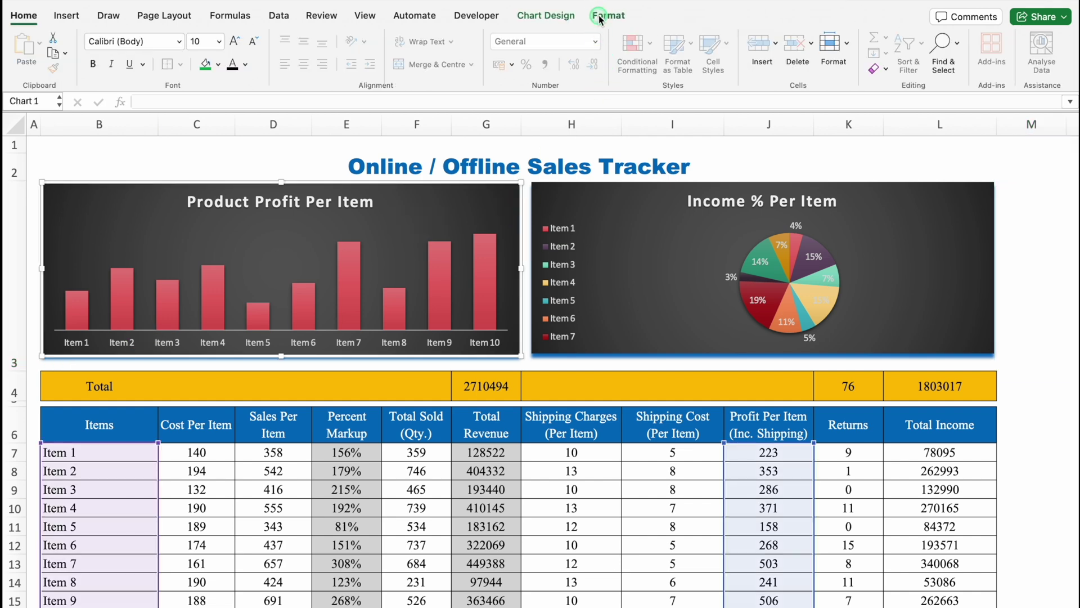
{"action": "left_click", "coordinate": [461, 42]}
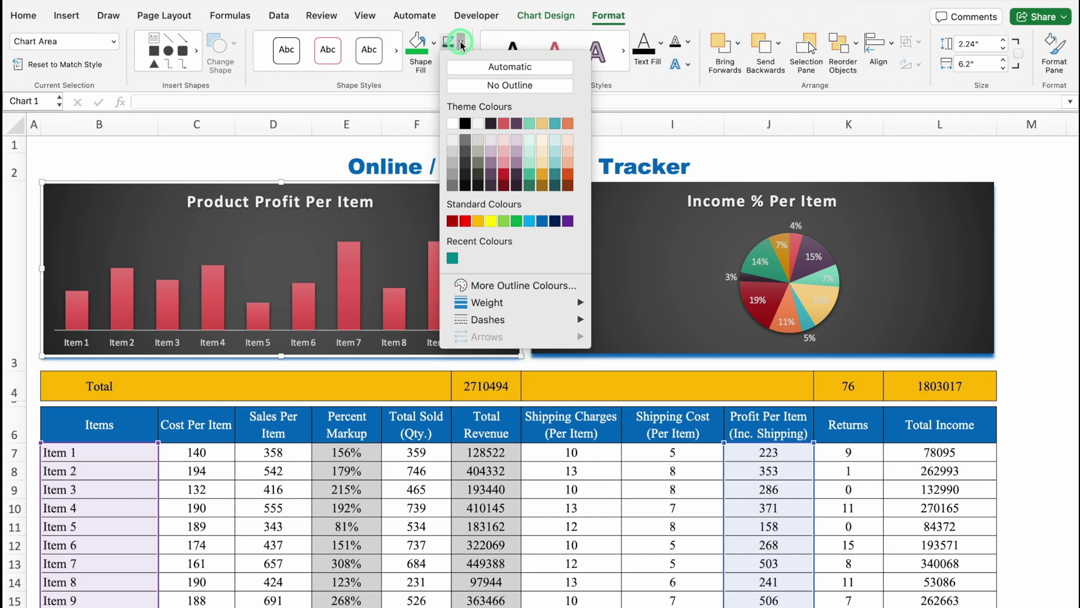
{"action": "mouse_move", "coordinate": [535, 302]}
{"action": "left_click", "coordinate": [645, 422]}
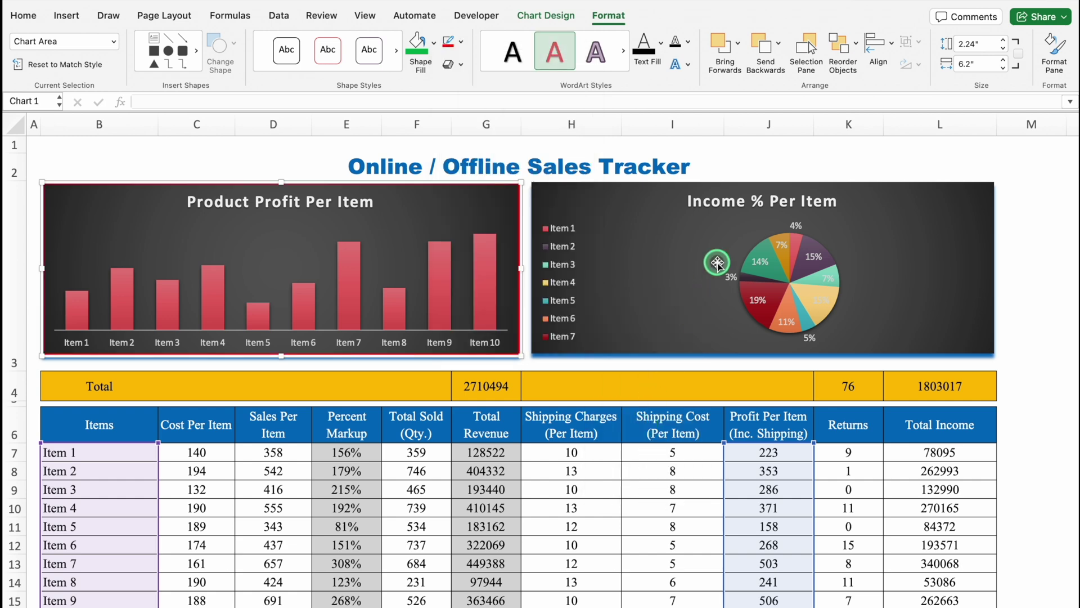
{"action": "left_click", "coordinate": [462, 42]}
{"action": "left_click", "coordinate": [555, 186]}
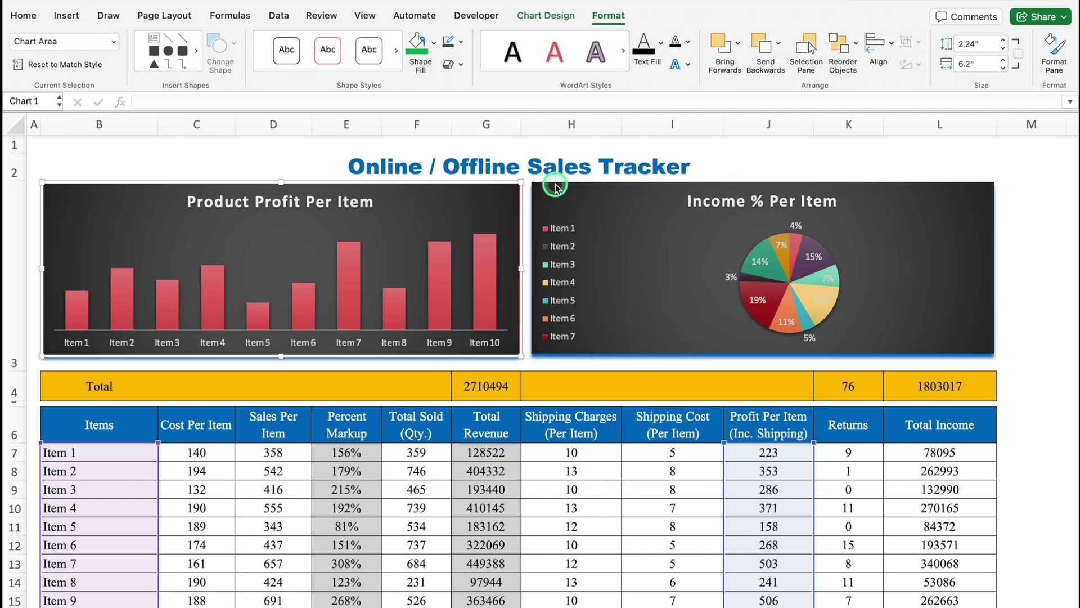
Give the Income % Per Item pie chart's area a dark teal outline with a 2¼ pt weight.
{"action": "left_click", "coordinate": [555, 186]}
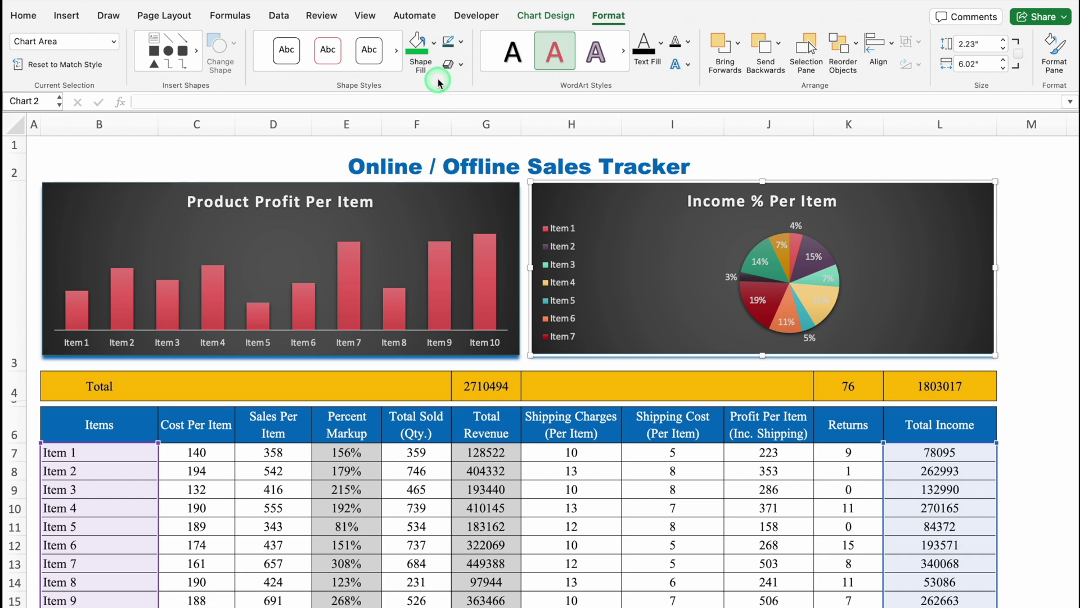
{"action": "left_click", "coordinate": [461, 42]}
{"action": "mouse_move", "coordinate": [495, 302]}
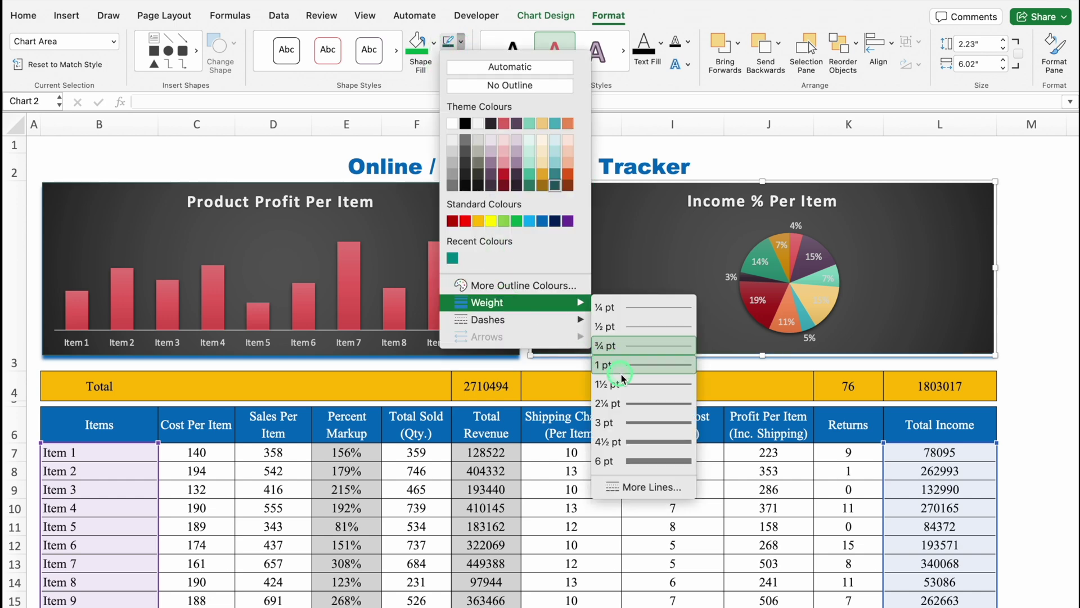
{"action": "left_click", "coordinate": [640, 403]}
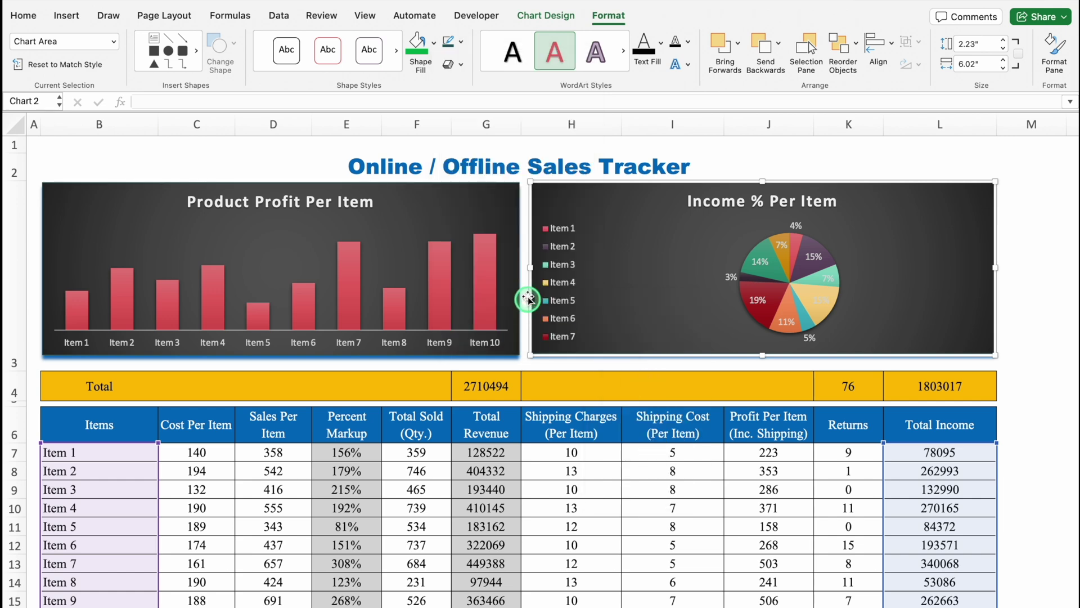
Set the Product Profit Per Item chart's outline weight to 1½ pt and deselect the chart.
{"action": "left_click", "coordinate": [518, 242]}
{"action": "left_click", "coordinate": [461, 42]}
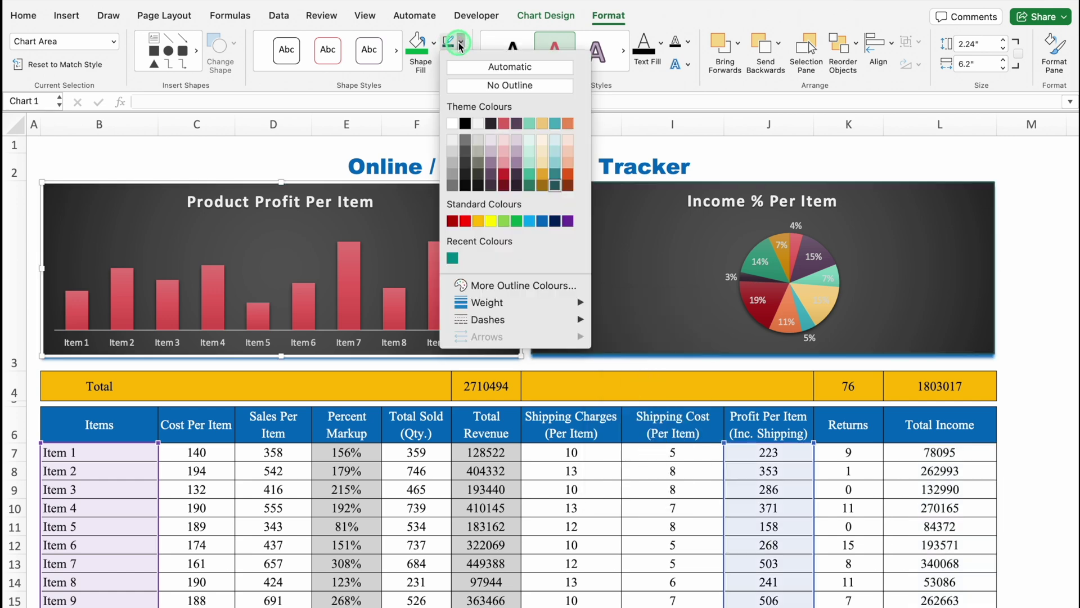
{"action": "mouse_move", "coordinate": [502, 310]}
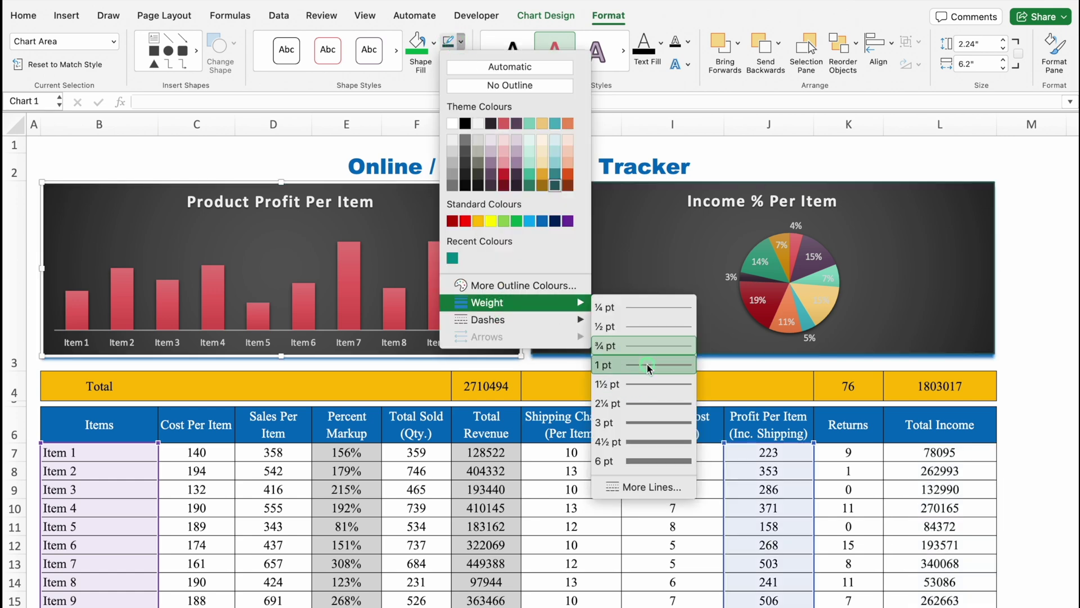
{"action": "left_click", "coordinate": [636, 384]}
{"action": "left_click", "coordinate": [1042, 263]}
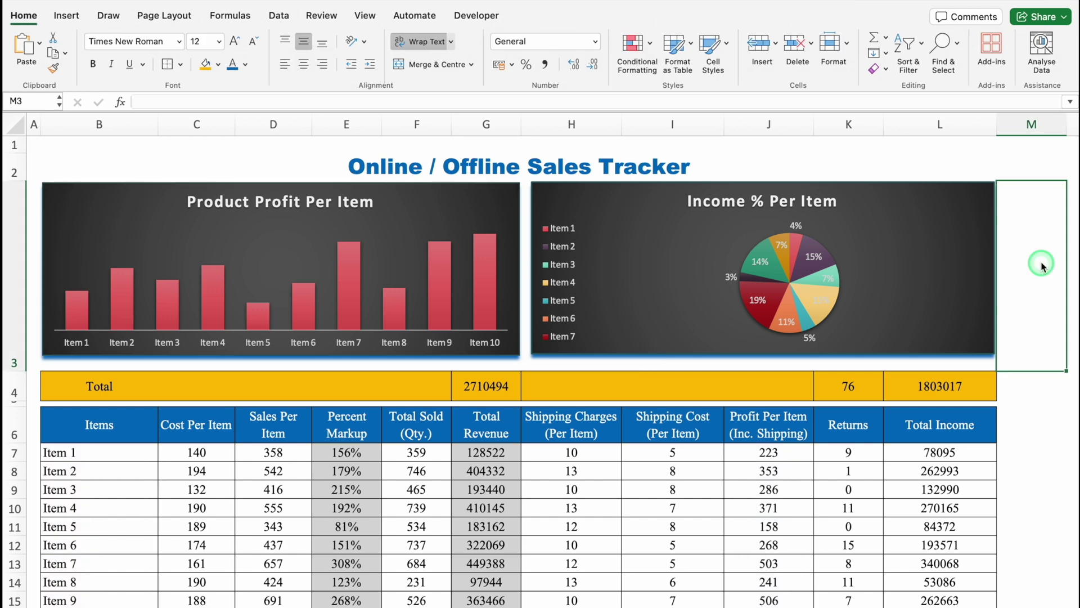